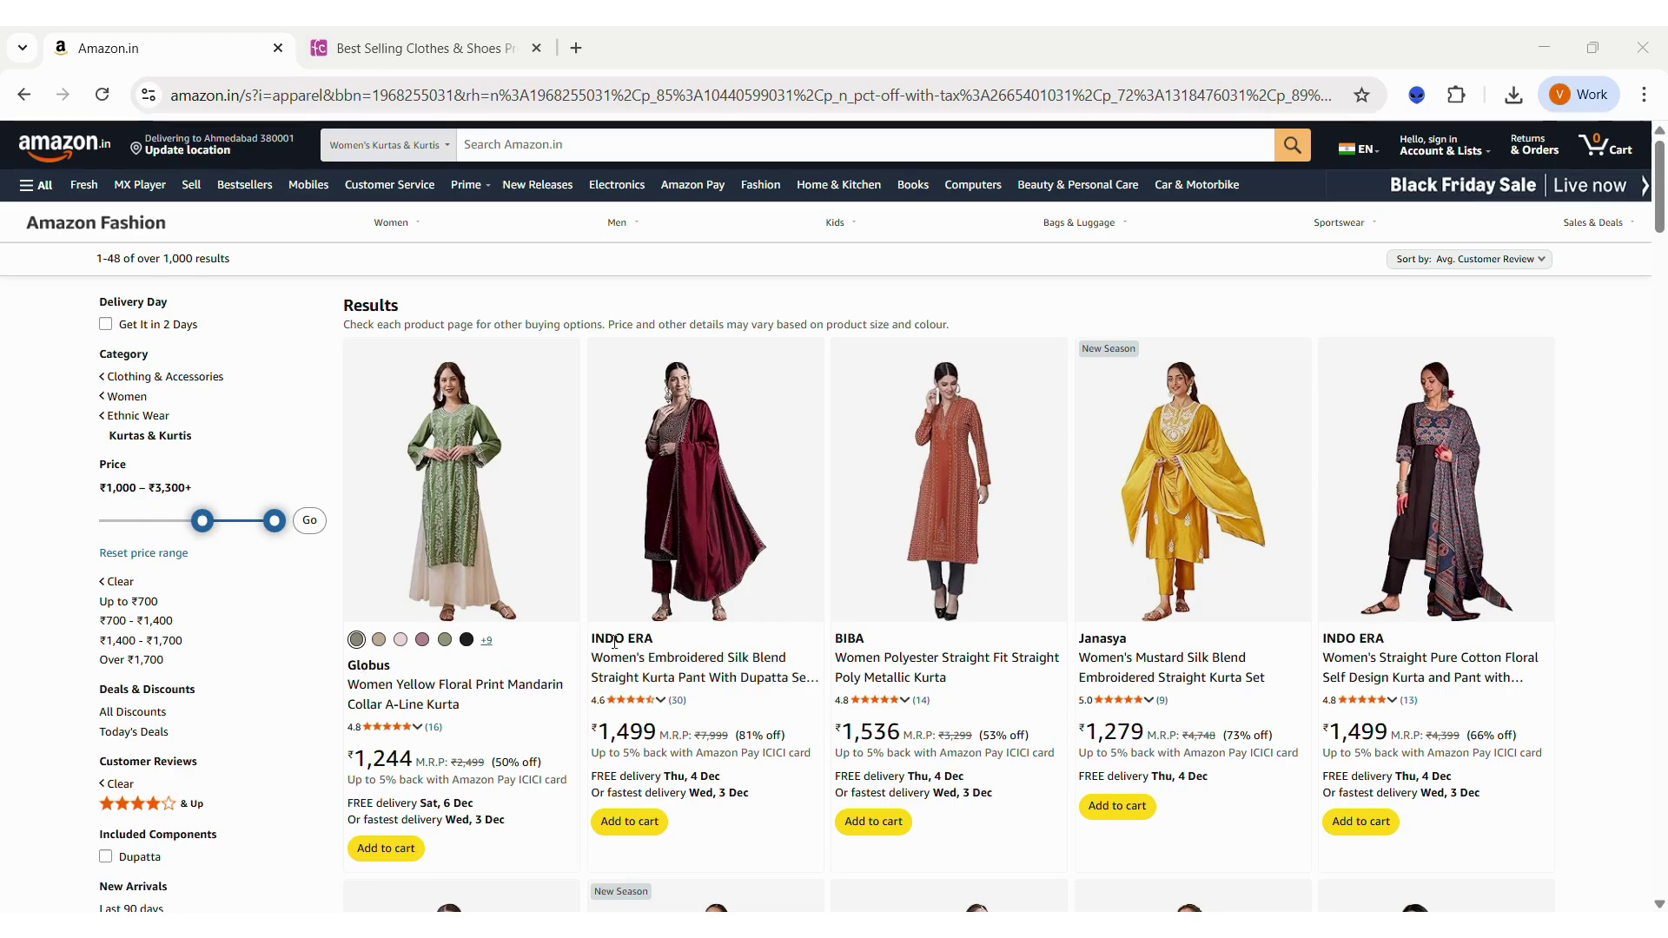
- Look through the women's kurta listings on the first page of the Amazon.in results
{"action": "scroll", "coordinate": [786, 660], "scroll_direction": "down", "scroll_amount": 5}
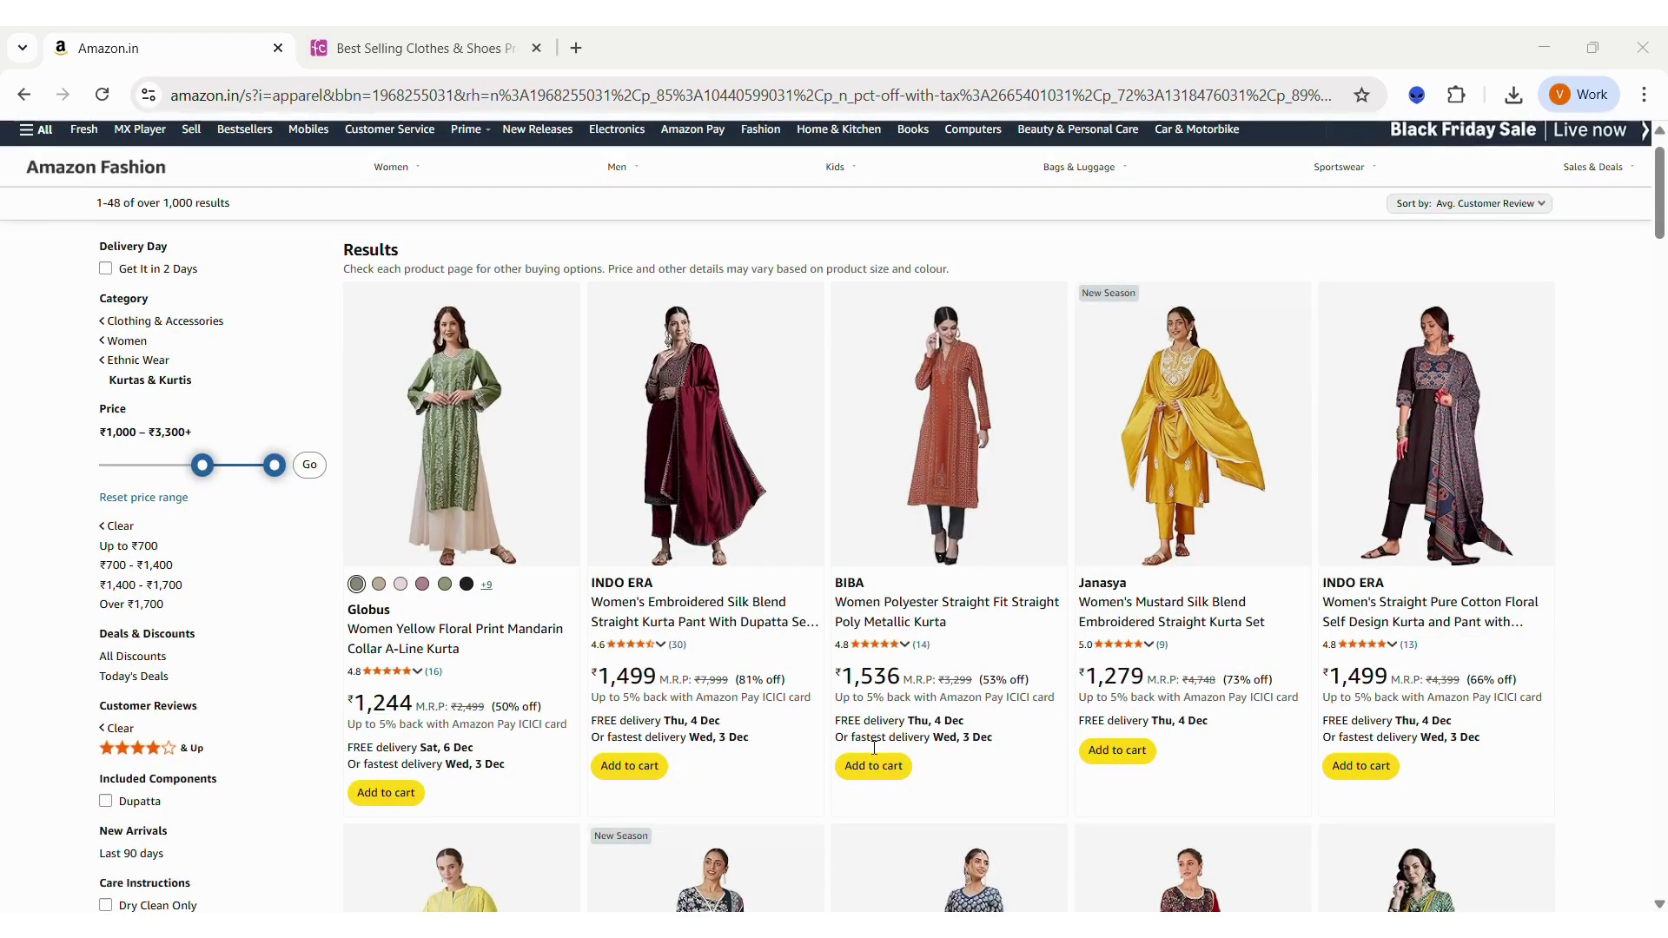
{"action": "scroll", "coordinate": [873, 747], "scroll_direction": "down", "scroll_amount": 12}
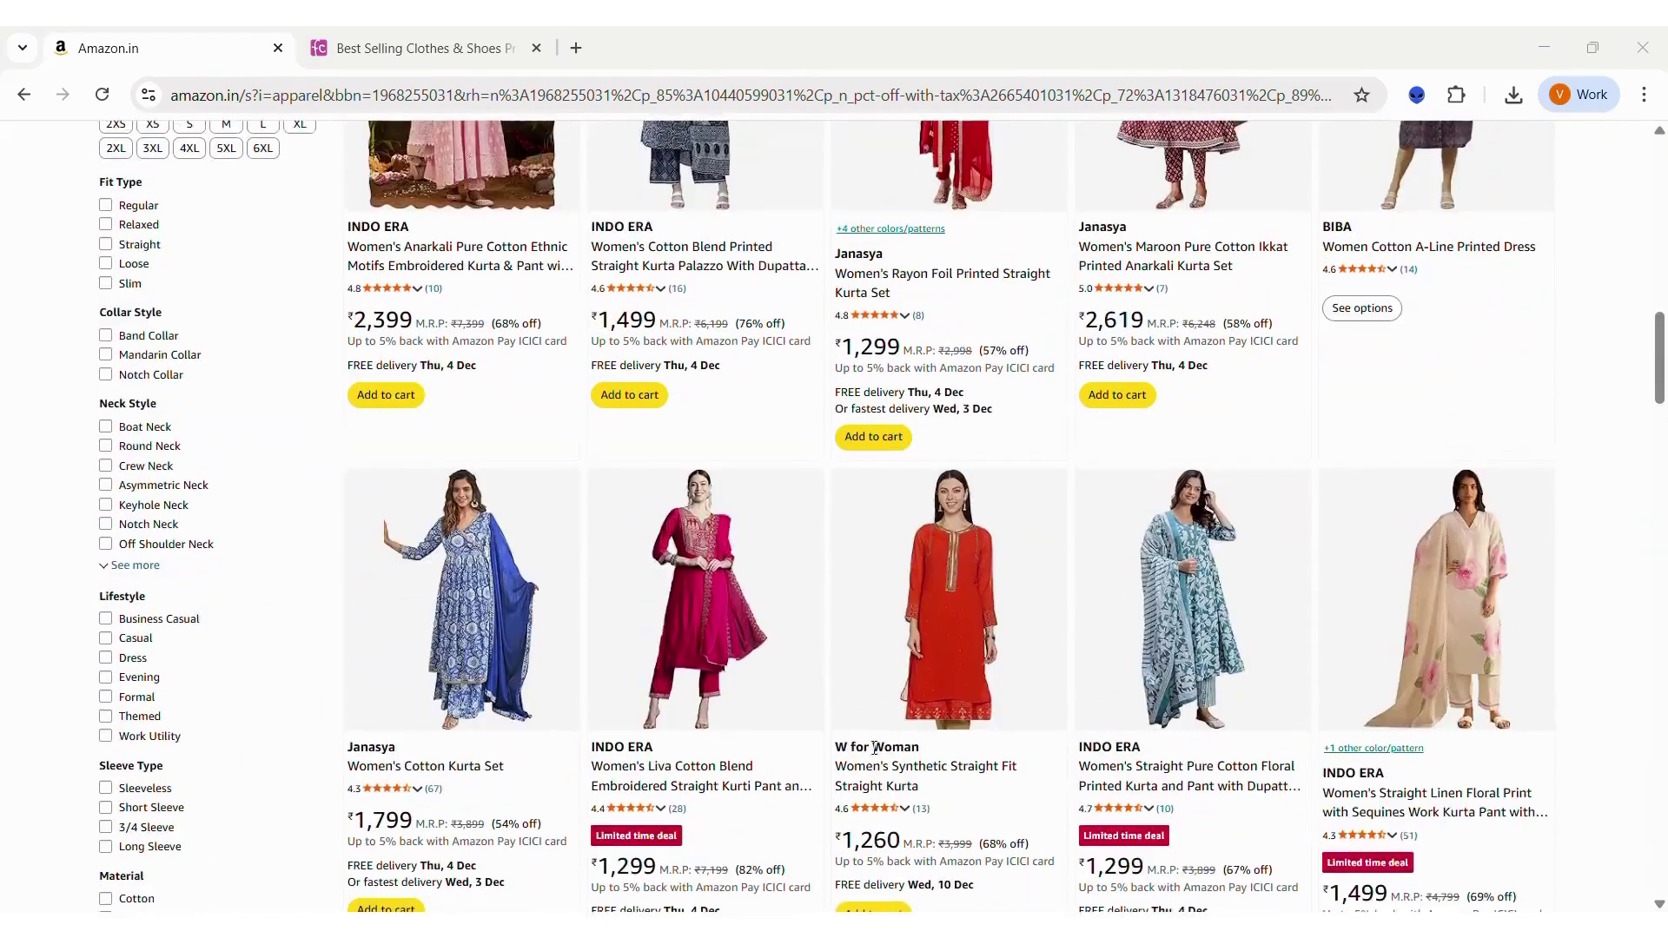
{"action": "scroll", "coordinate": [874, 747], "scroll_direction": "down", "scroll_amount": 13}
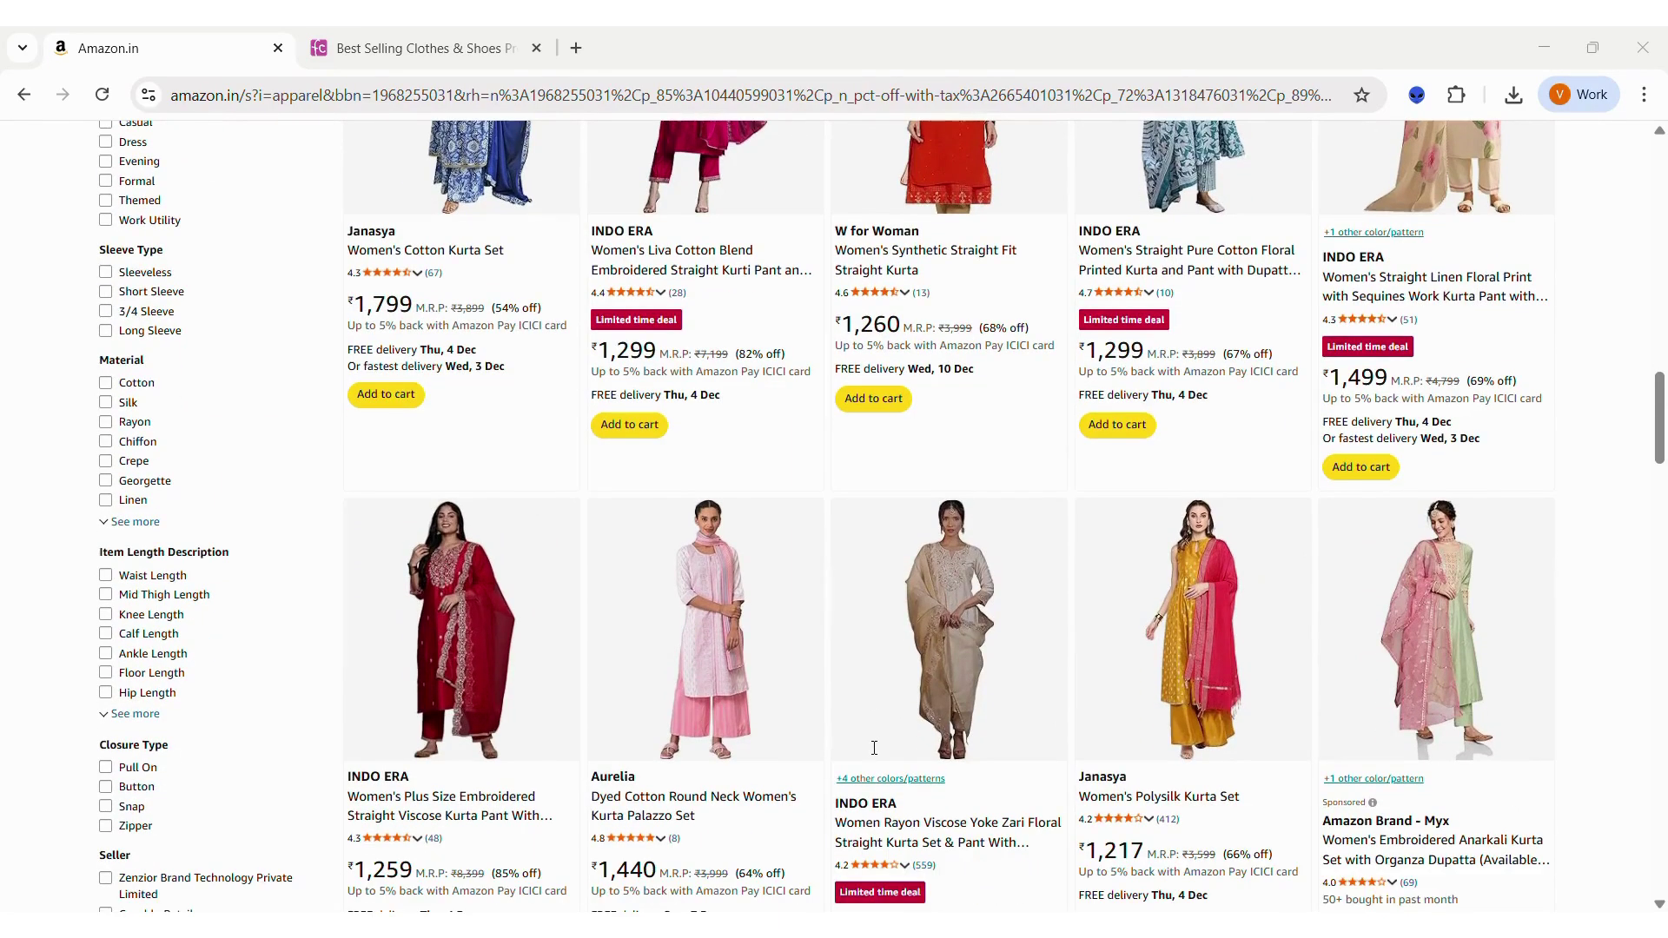
{"action": "scroll", "coordinate": [874, 747], "scroll_direction": "down", "scroll_amount": 15}
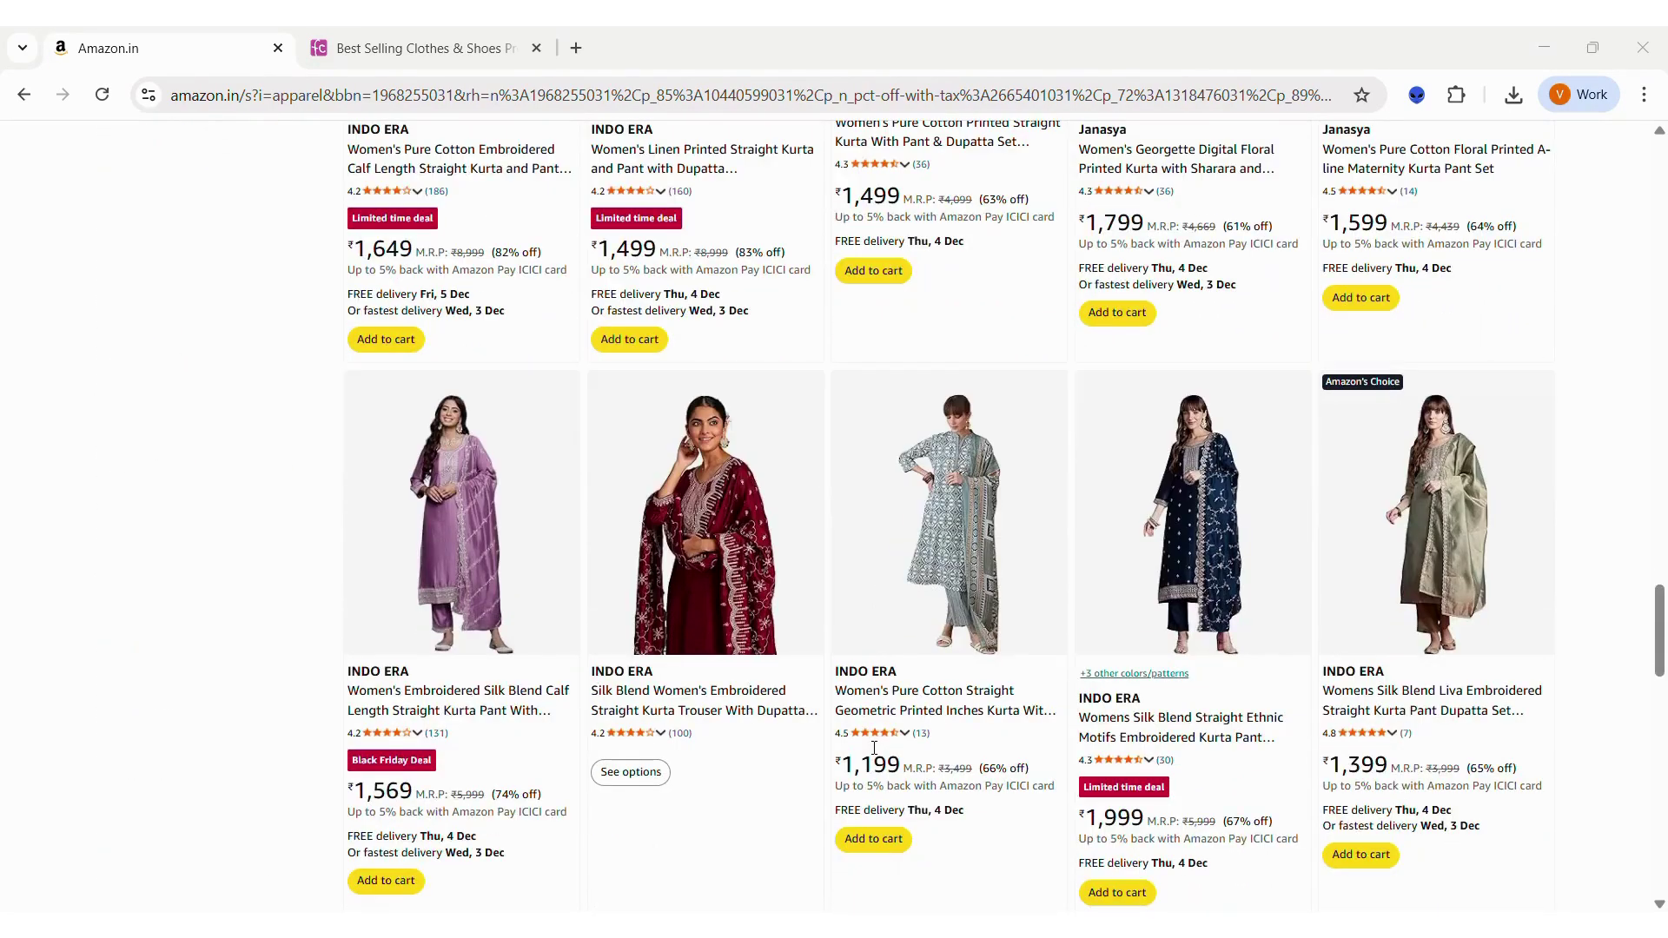
{"action": "scroll", "coordinate": [874, 747], "scroll_direction": "down", "scroll_amount": 10}
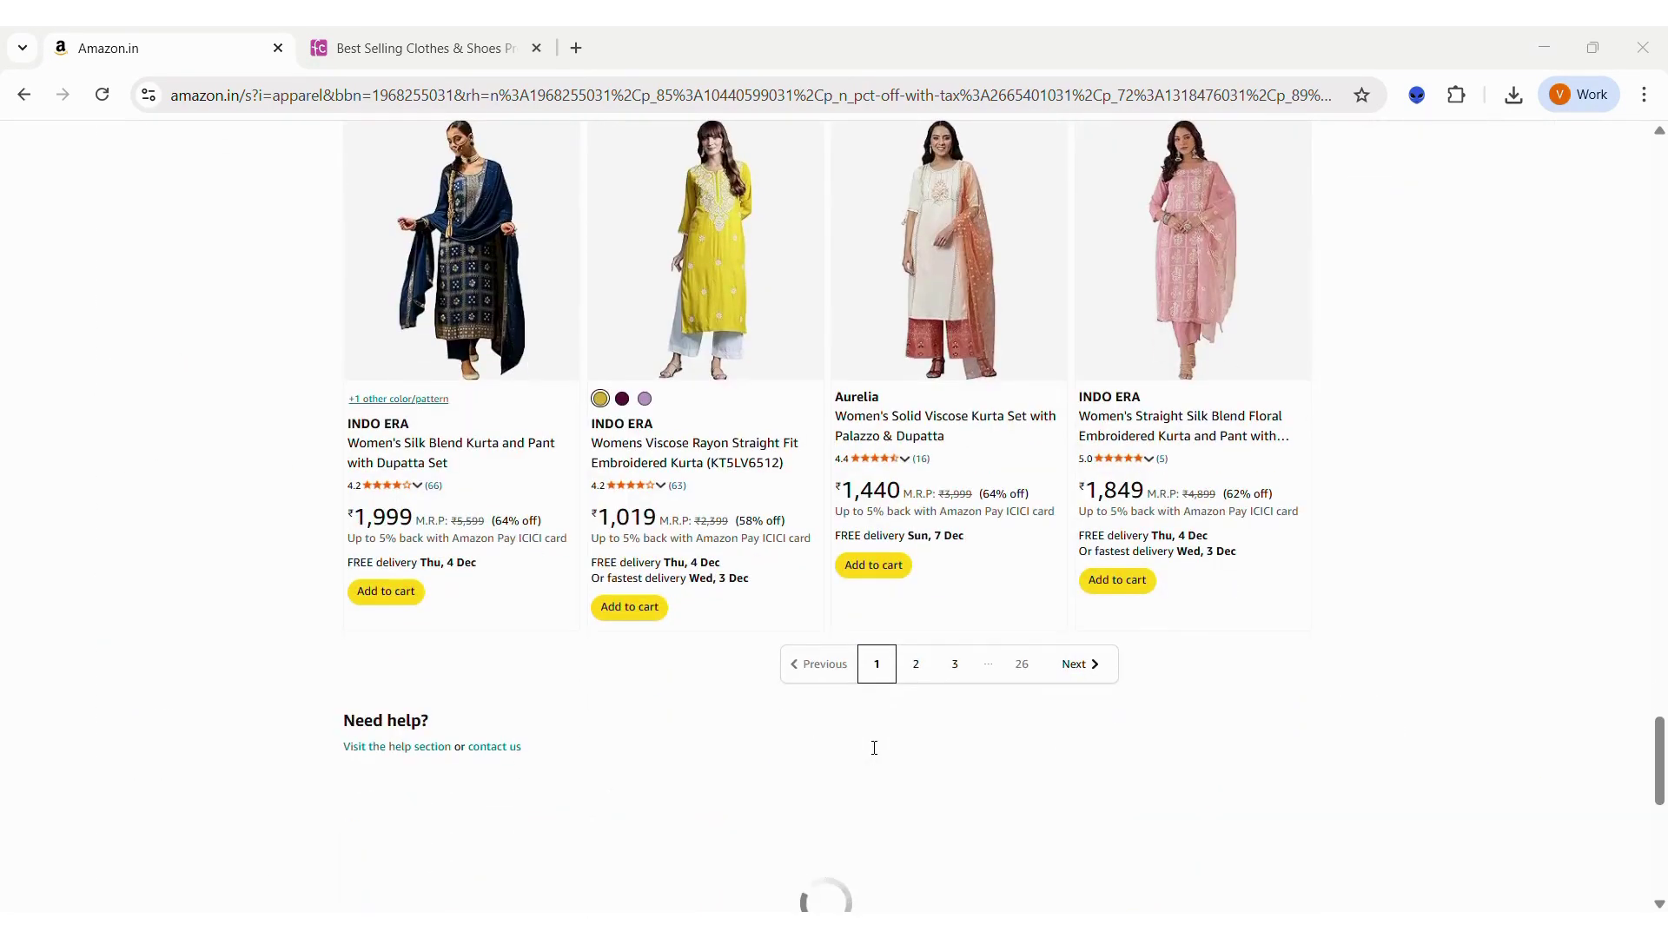
{"action": "scroll", "coordinate": [874, 747], "scroll_direction": "up", "scroll_amount": 20}
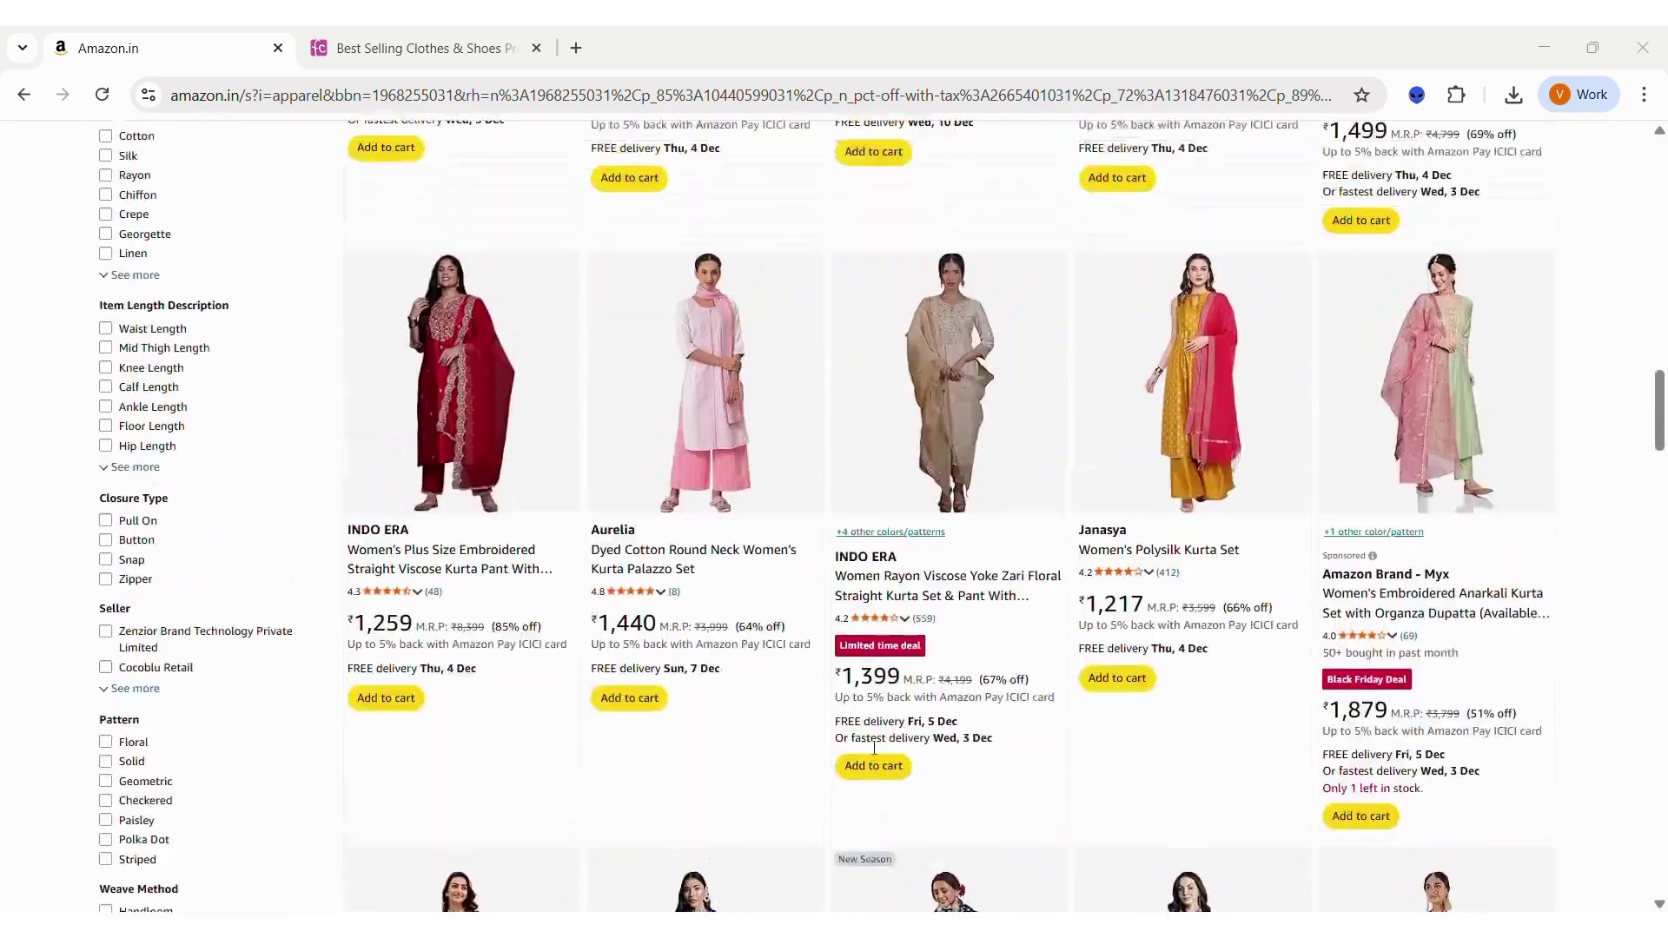
{"action": "scroll", "coordinate": [874, 747], "scroll_direction": "up", "scroll_amount": 3}
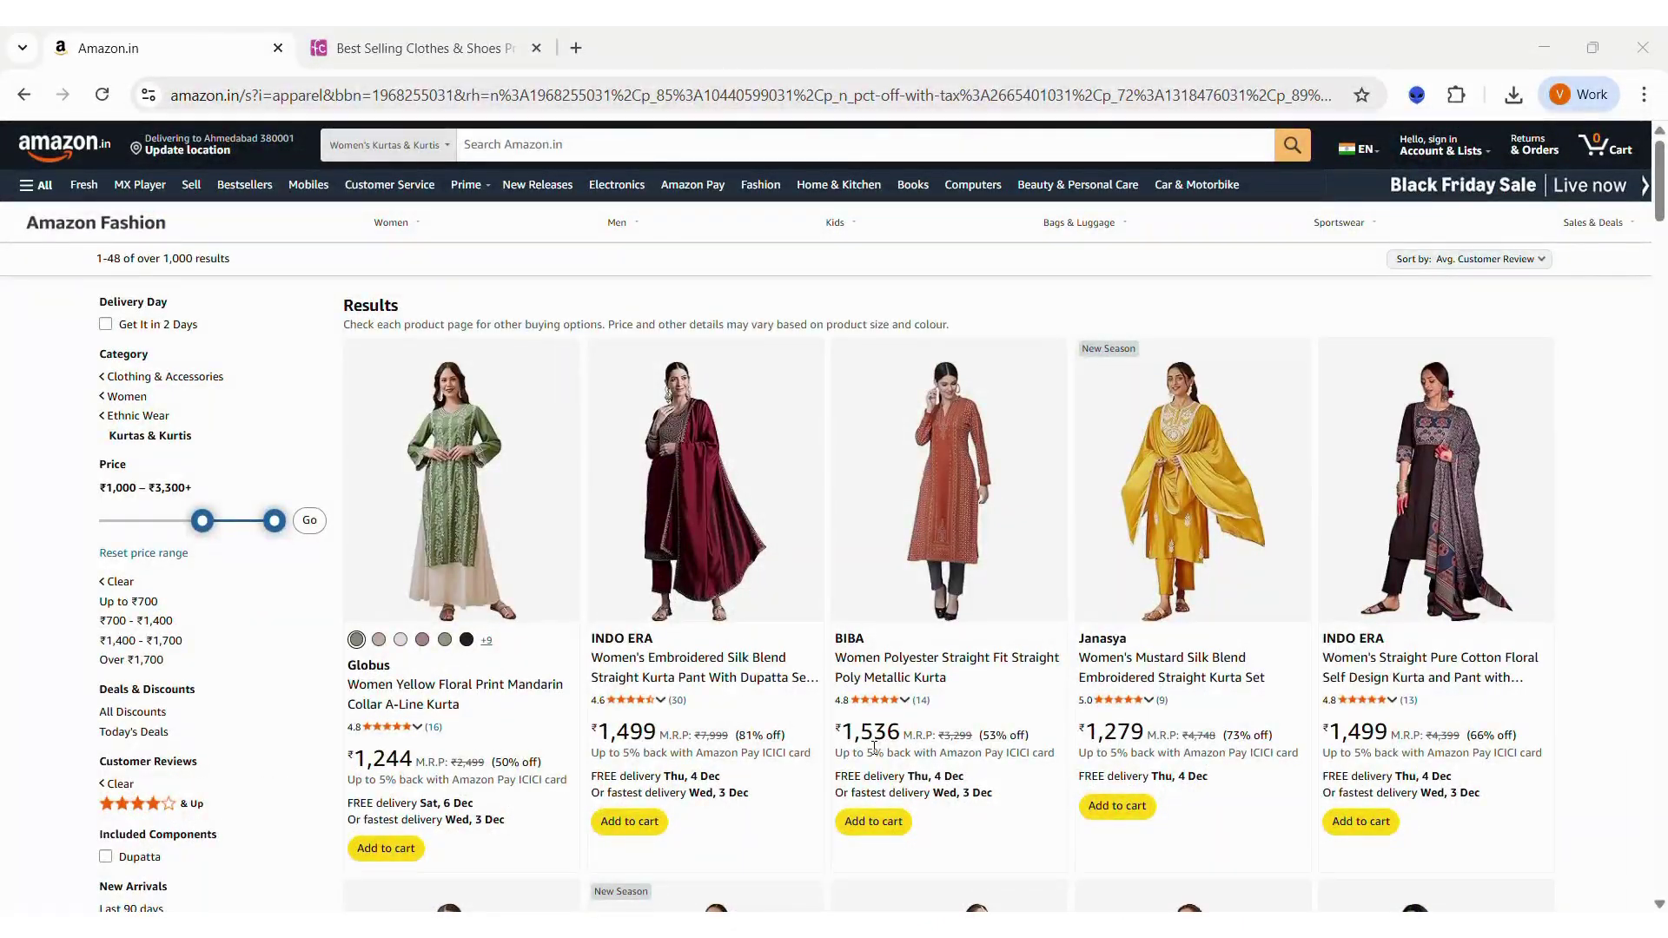
{"action": "key", "text": "alt+Tab"}
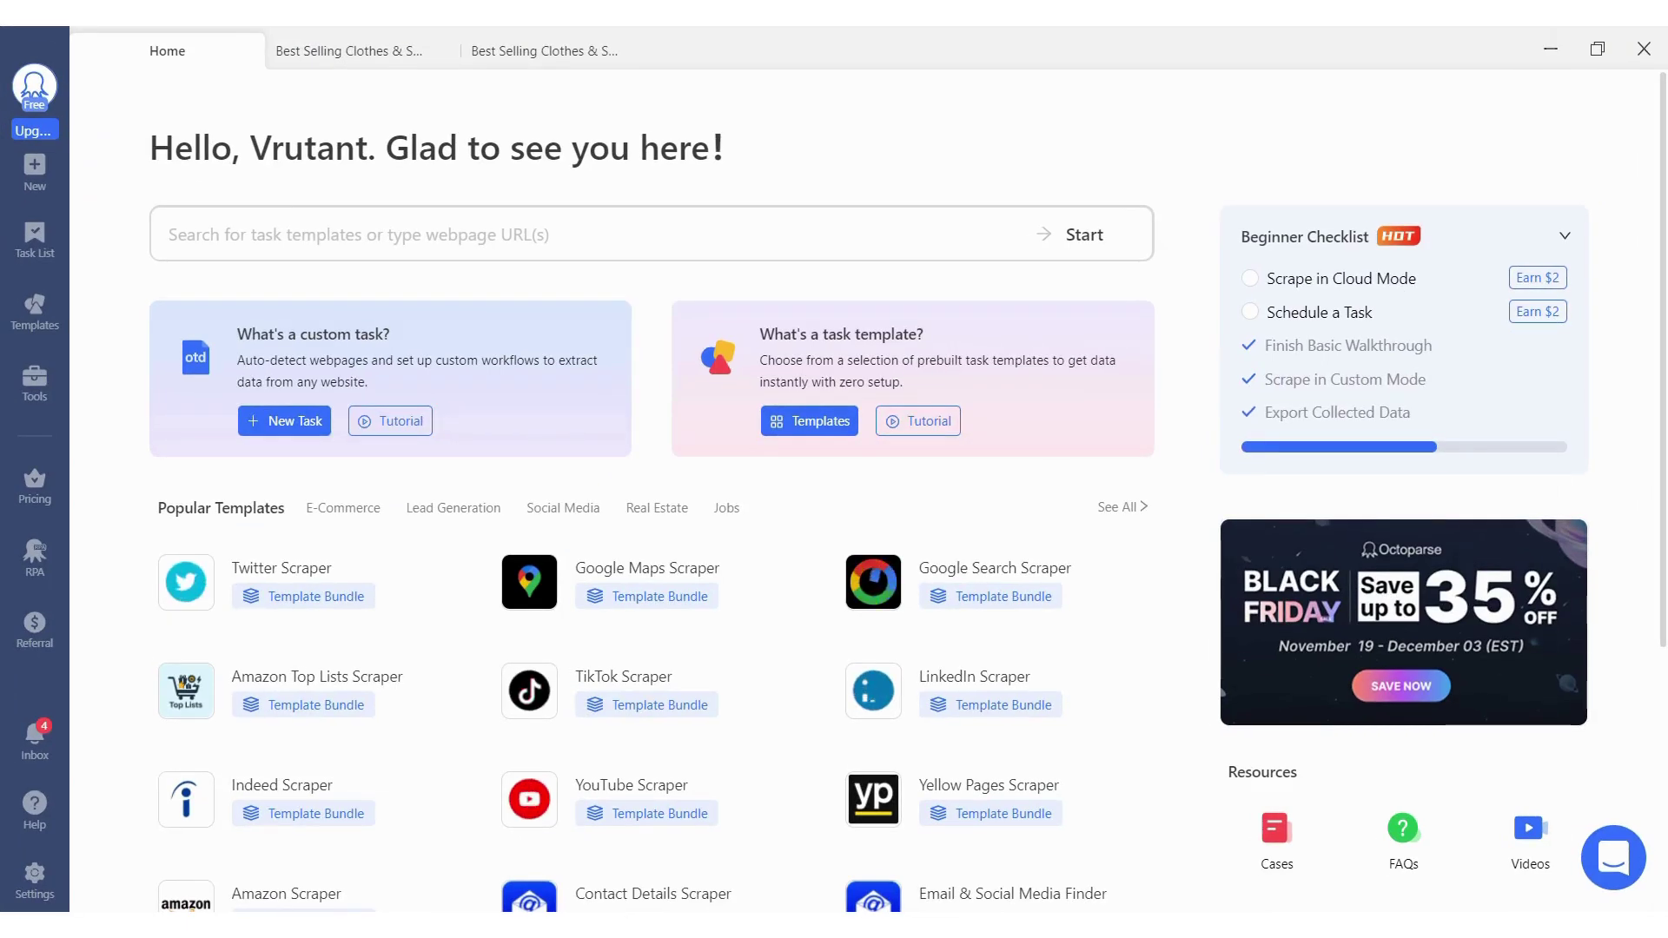
{"action": "key", "text": "alt+Tab"}
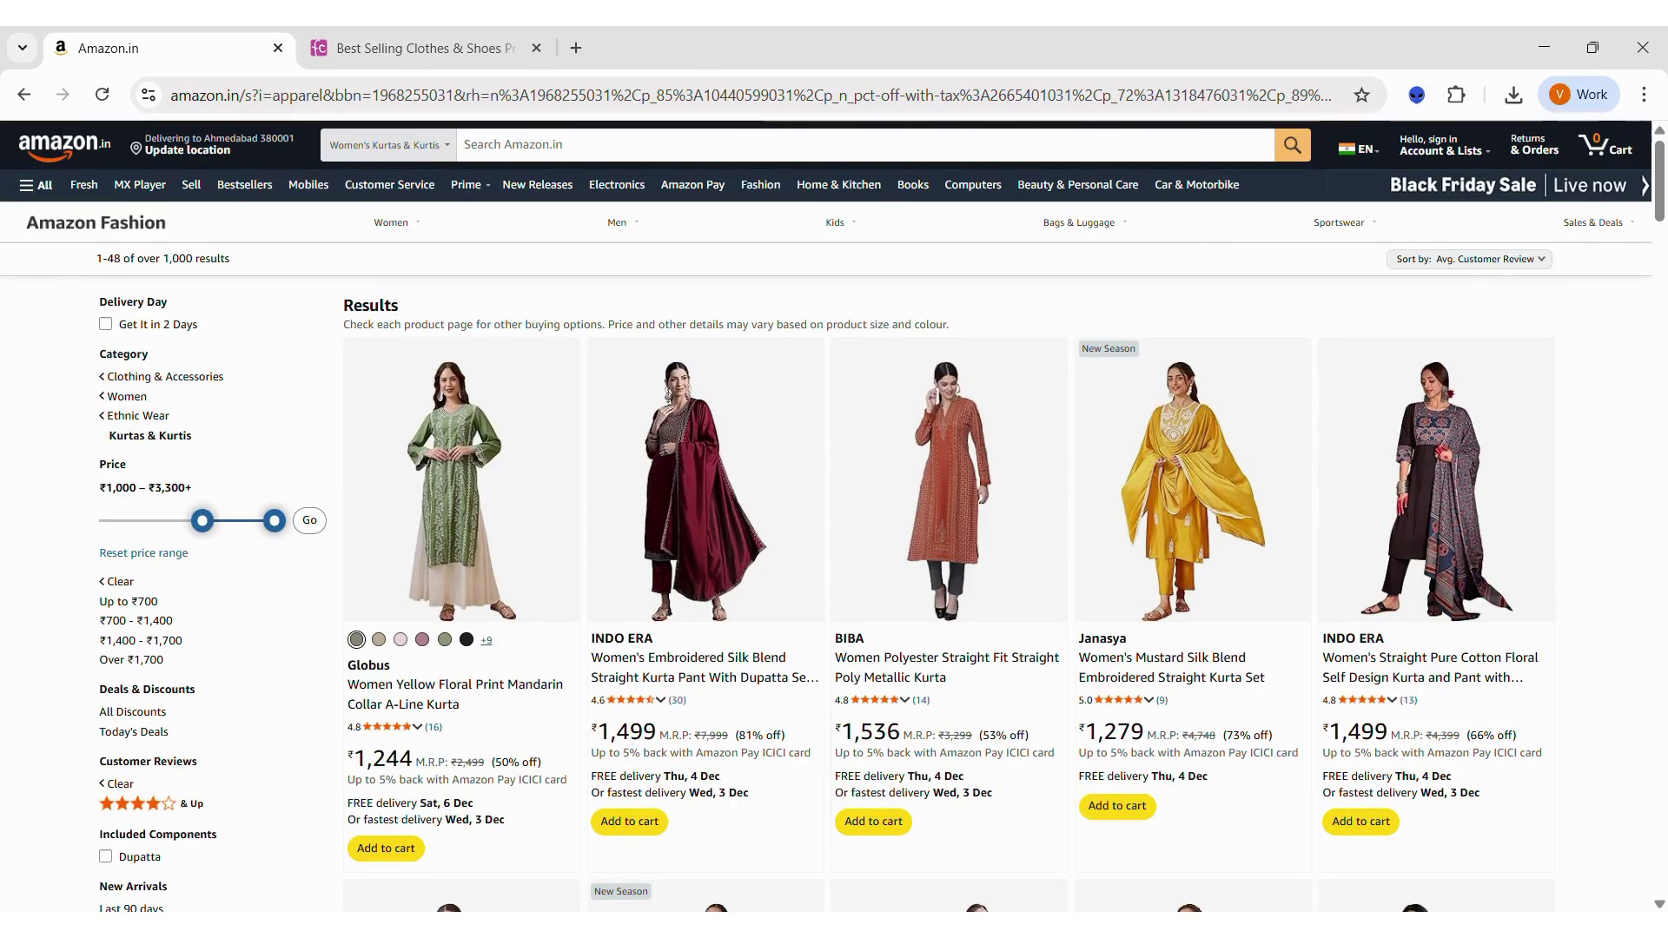
- Open the product page of the brown Babyhug shirt and joggers set from the FirstCry bestsellers listing
{"action": "left_click", "coordinate": [416, 48]}
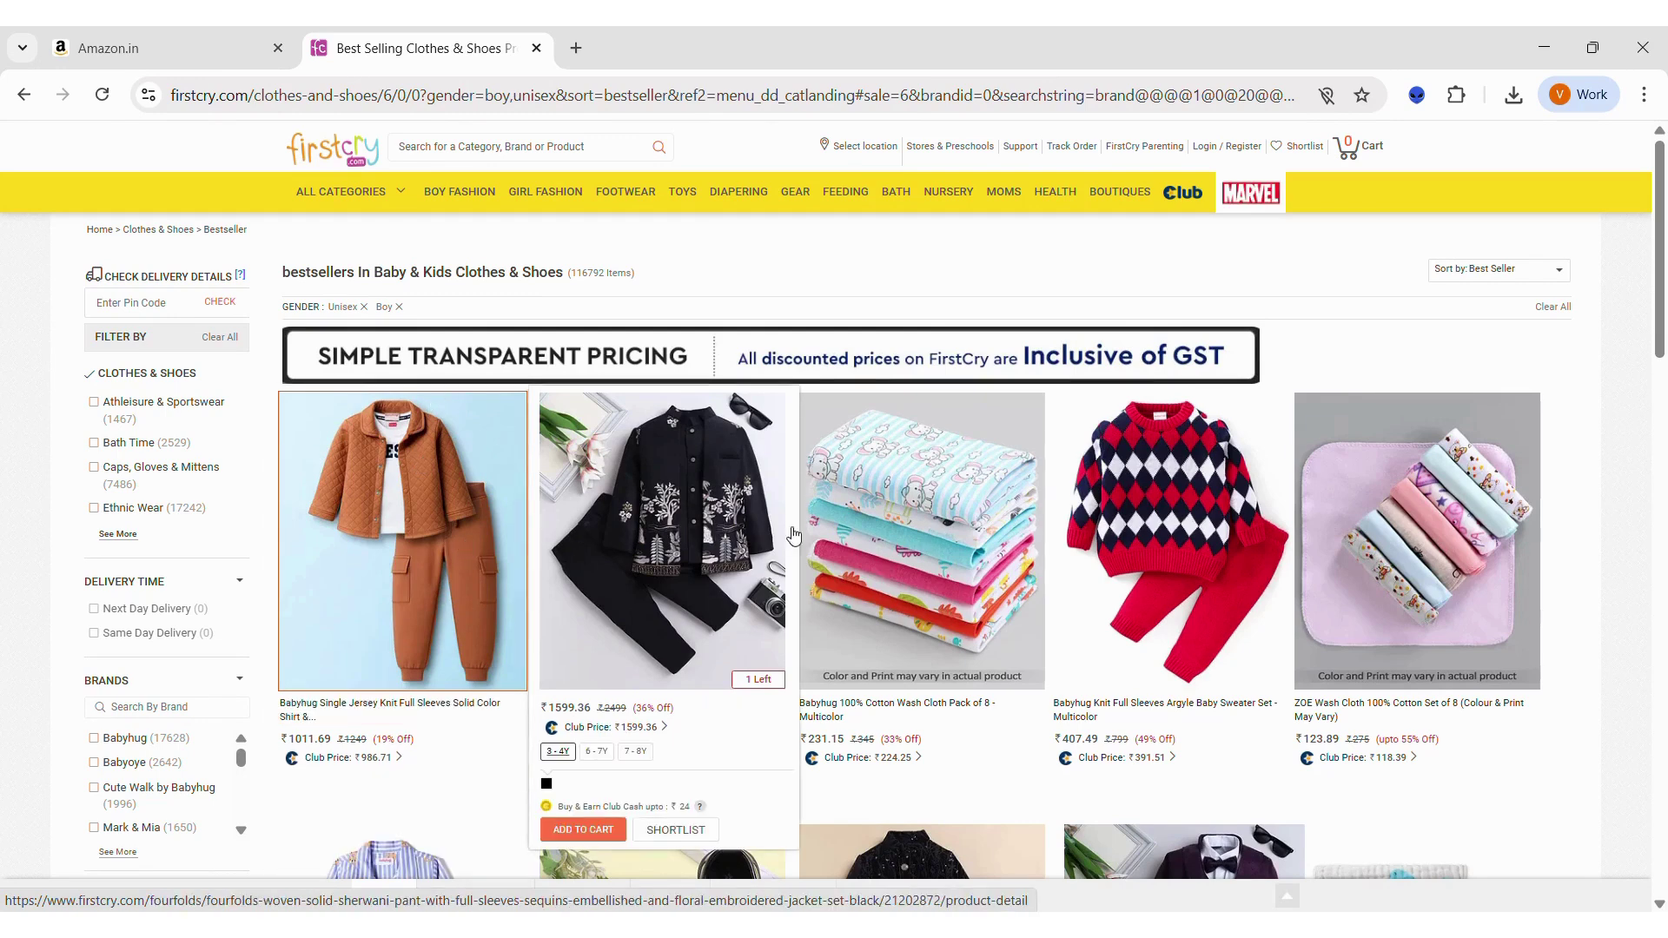
{"action": "mouse_move", "coordinate": [1097, 563]}
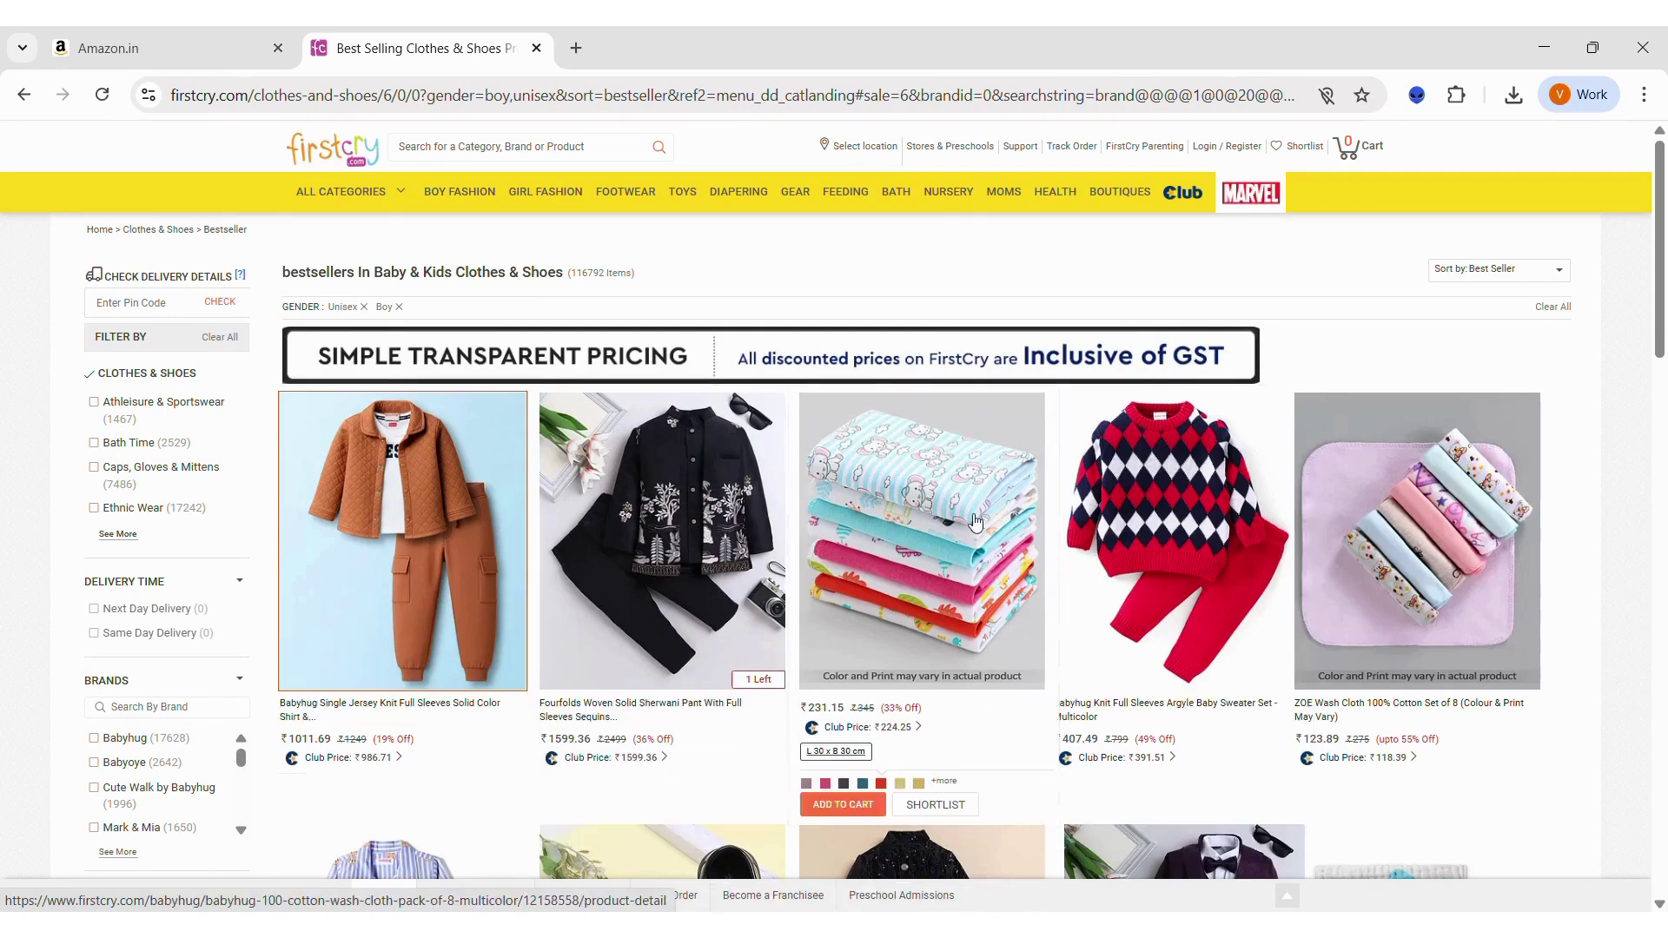
{"action": "mouse_move", "coordinate": [388, 522]}
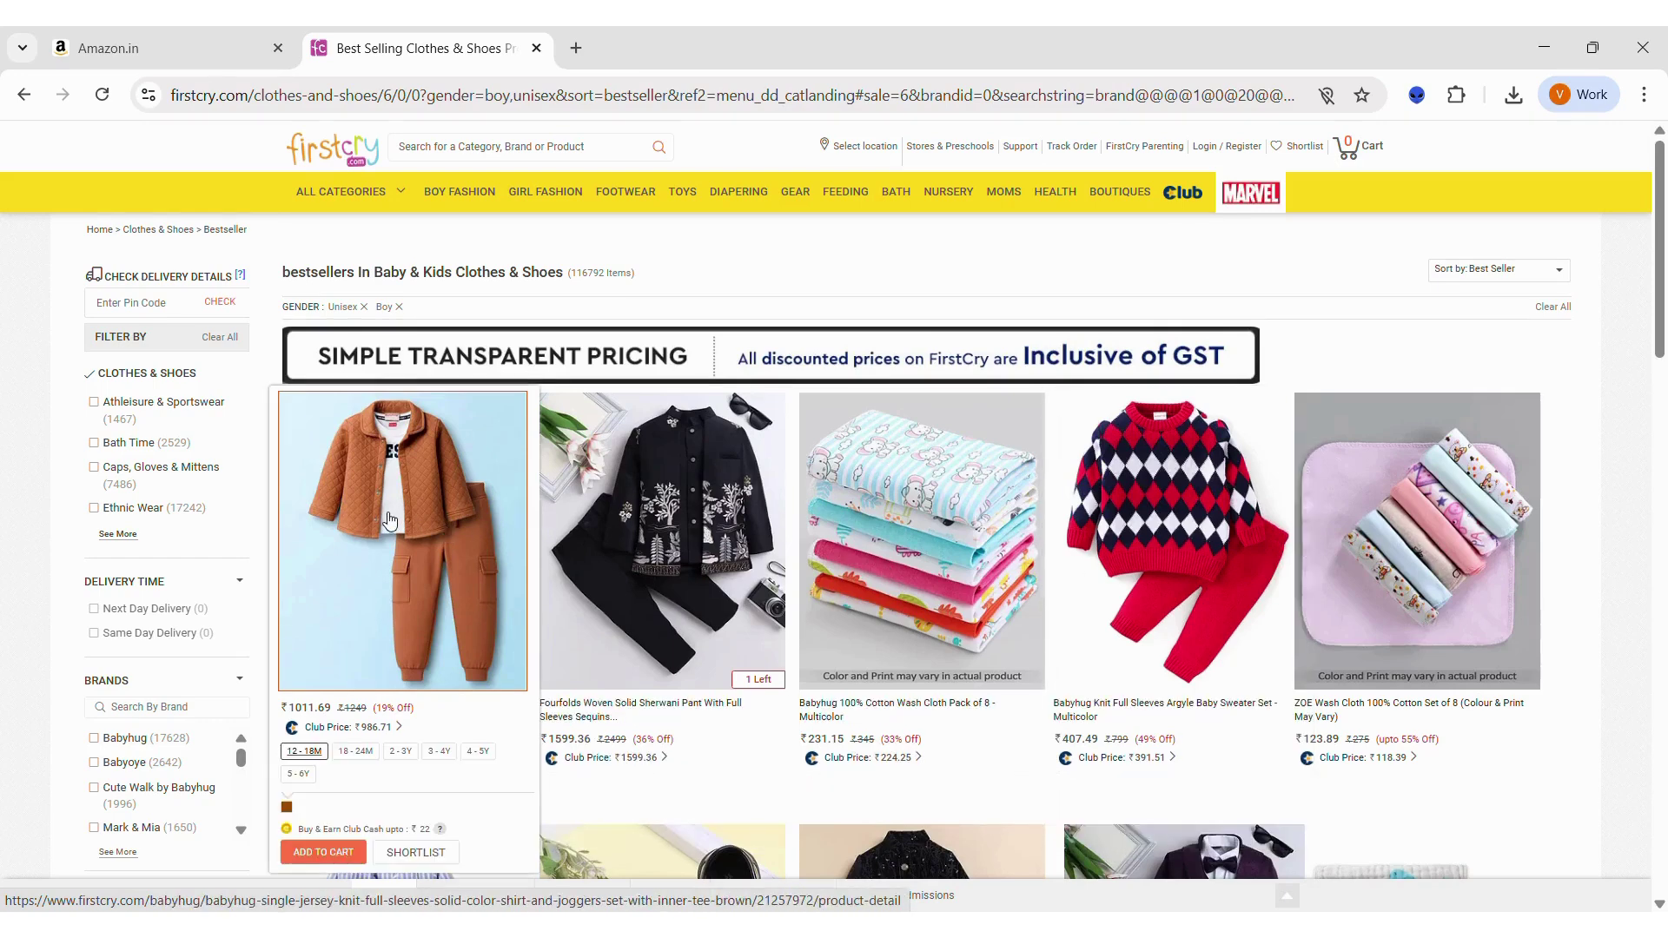
{"action": "left_click", "coordinate": [429, 518]}
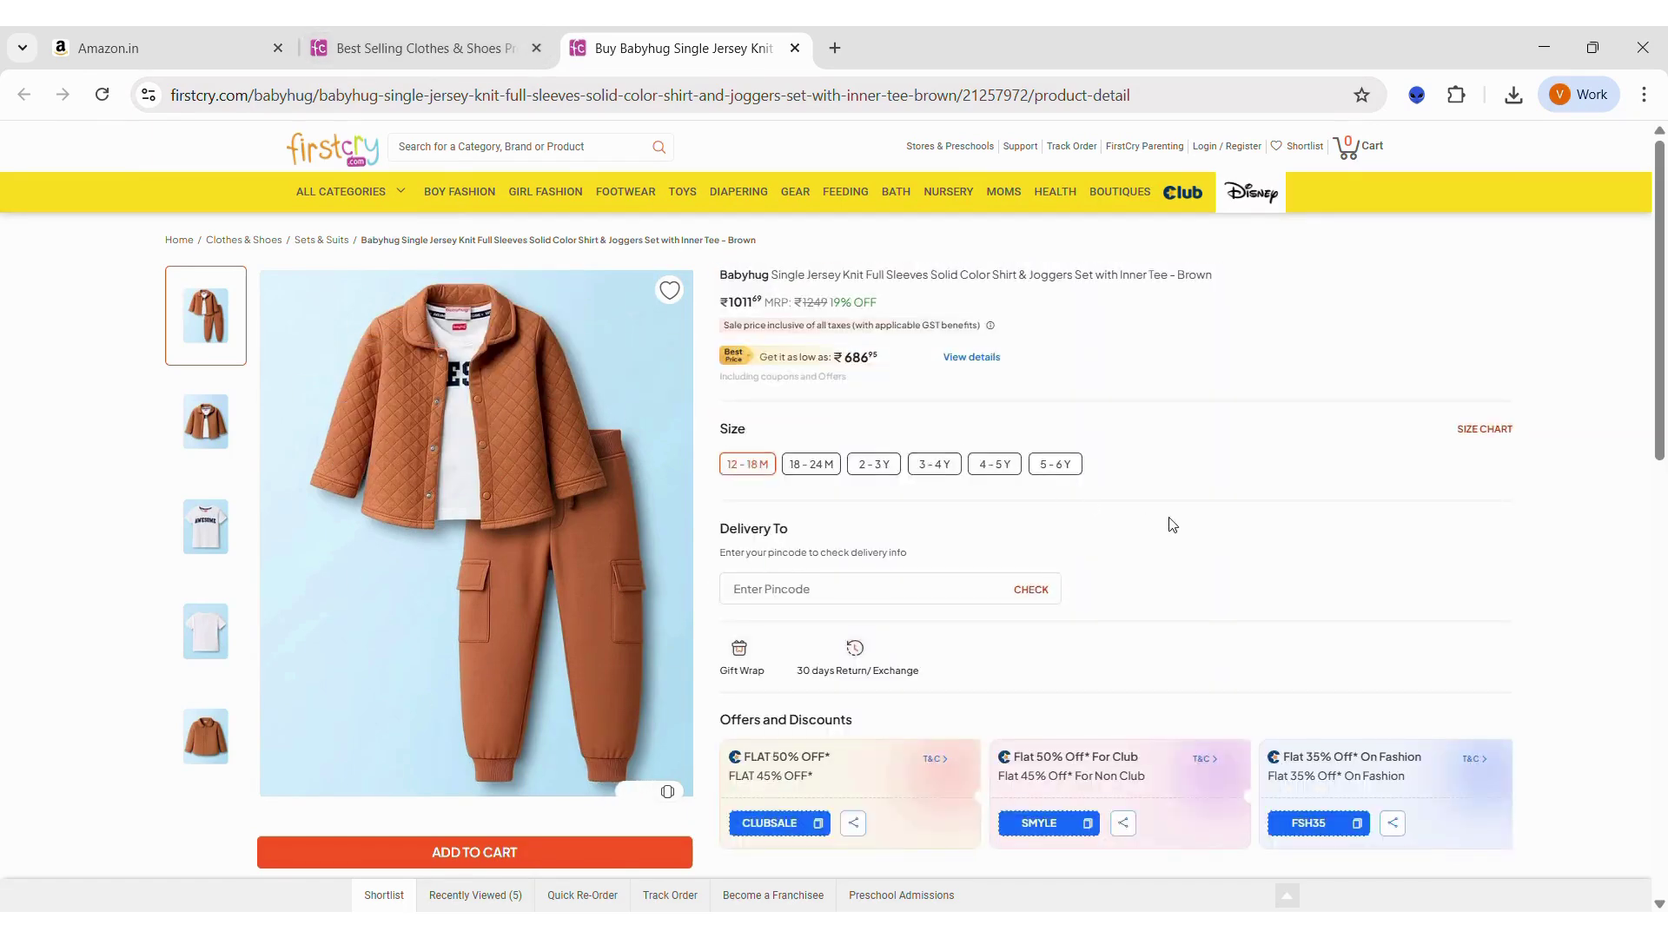
- Expand the Product Information section and open the linked manufacturing, import, packaging and customer care information
{"action": "scroll", "coordinate": [1171, 524], "scroll_direction": "down", "scroll_amount": 8}
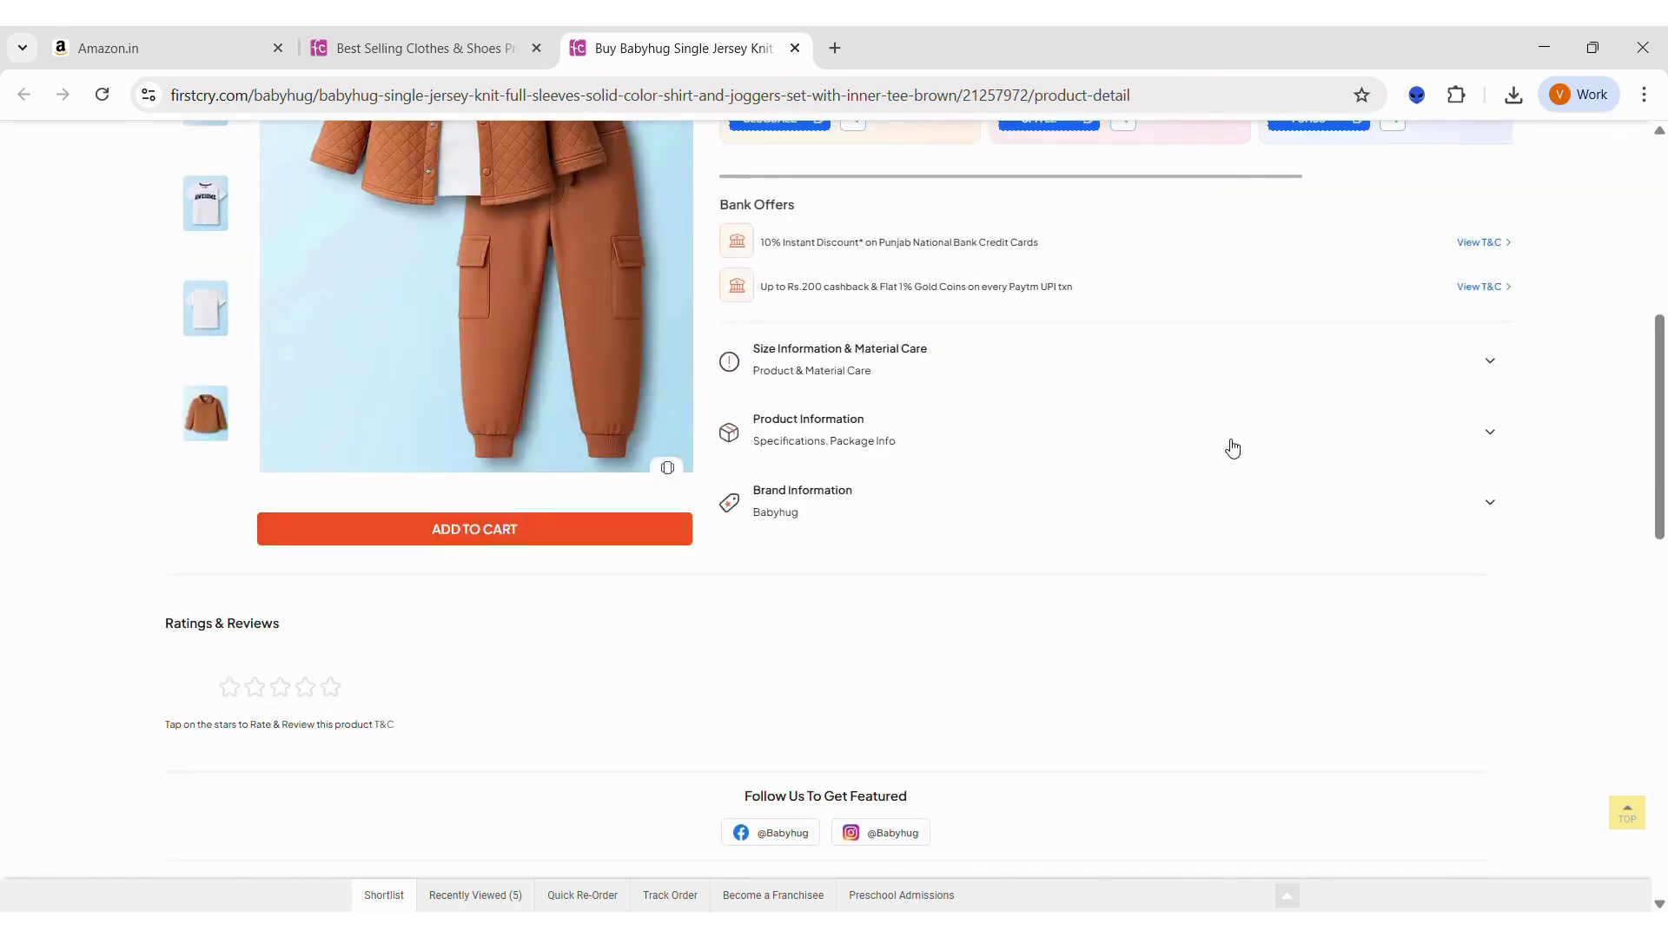
{"action": "left_click", "coordinate": [1490, 435]}
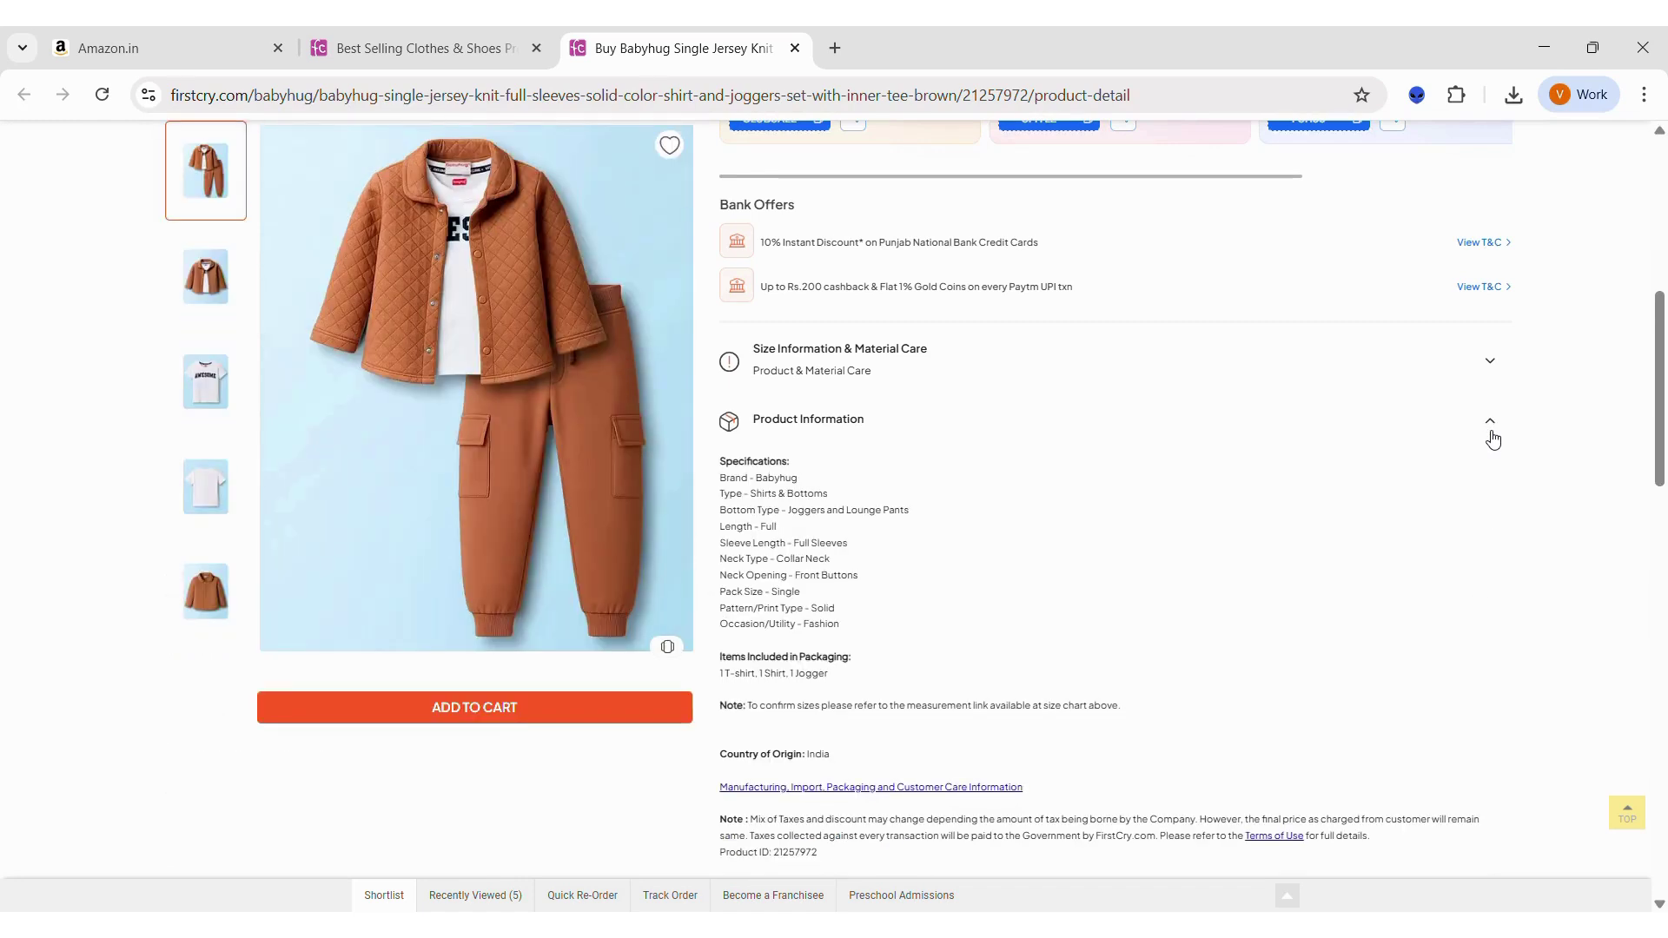
{"action": "scroll", "coordinate": [1492, 440], "scroll_direction": "down", "scroll_amount": 3}
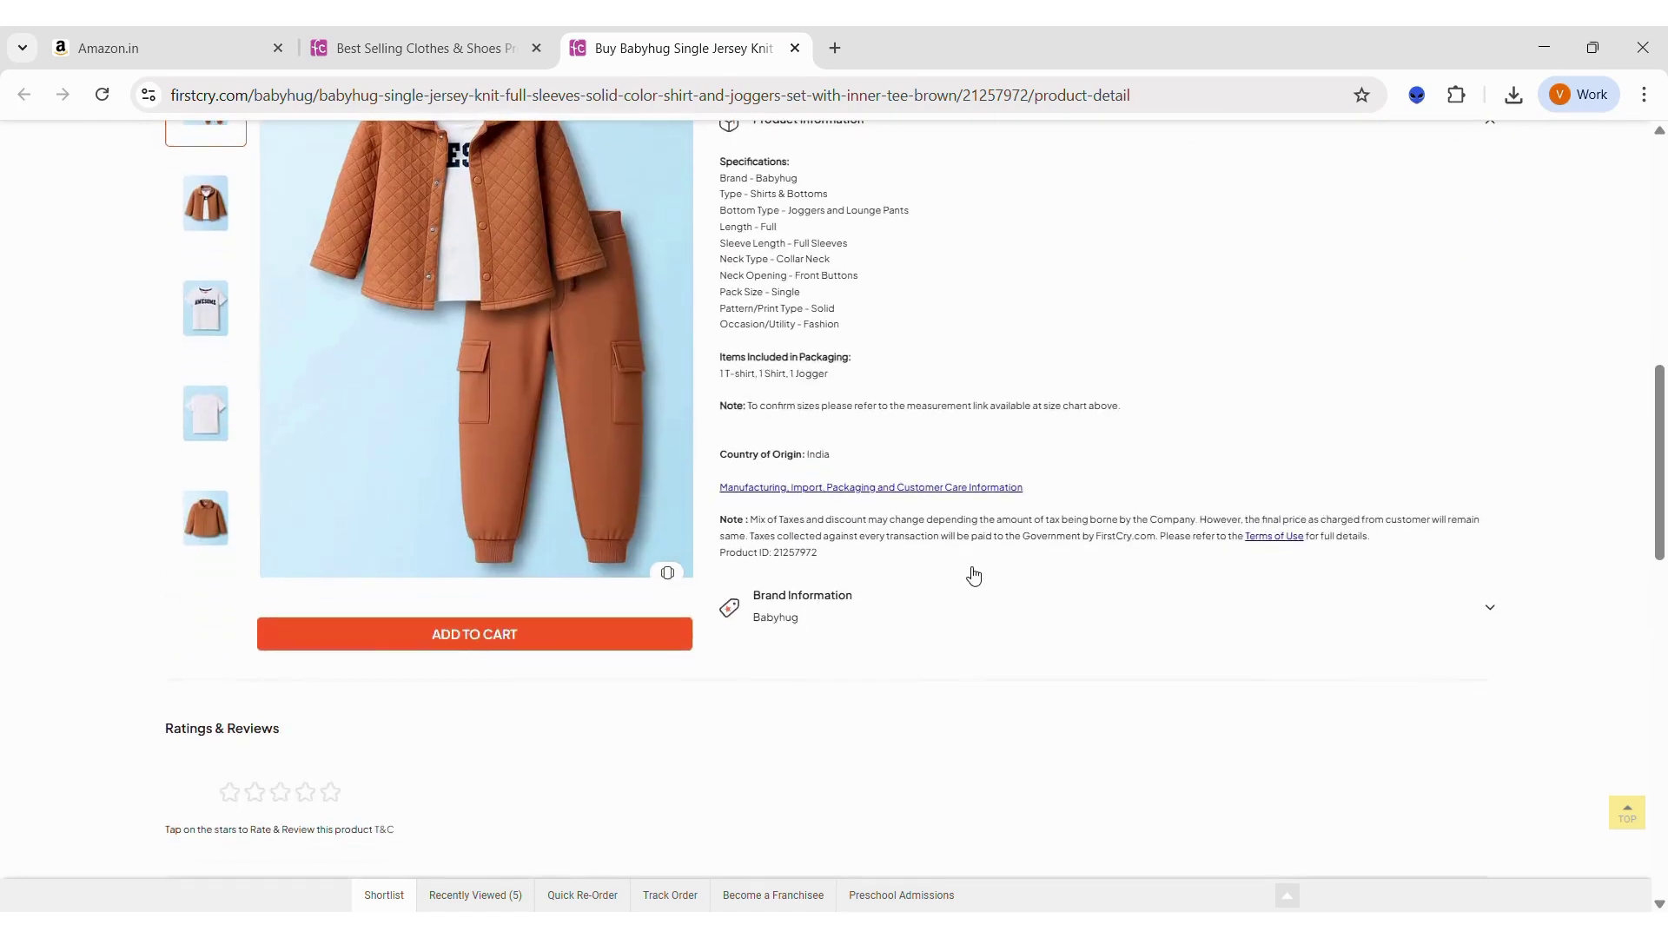
{"action": "scroll", "coordinate": [751, 525], "scroll_direction": "up", "scroll_amount": 5}
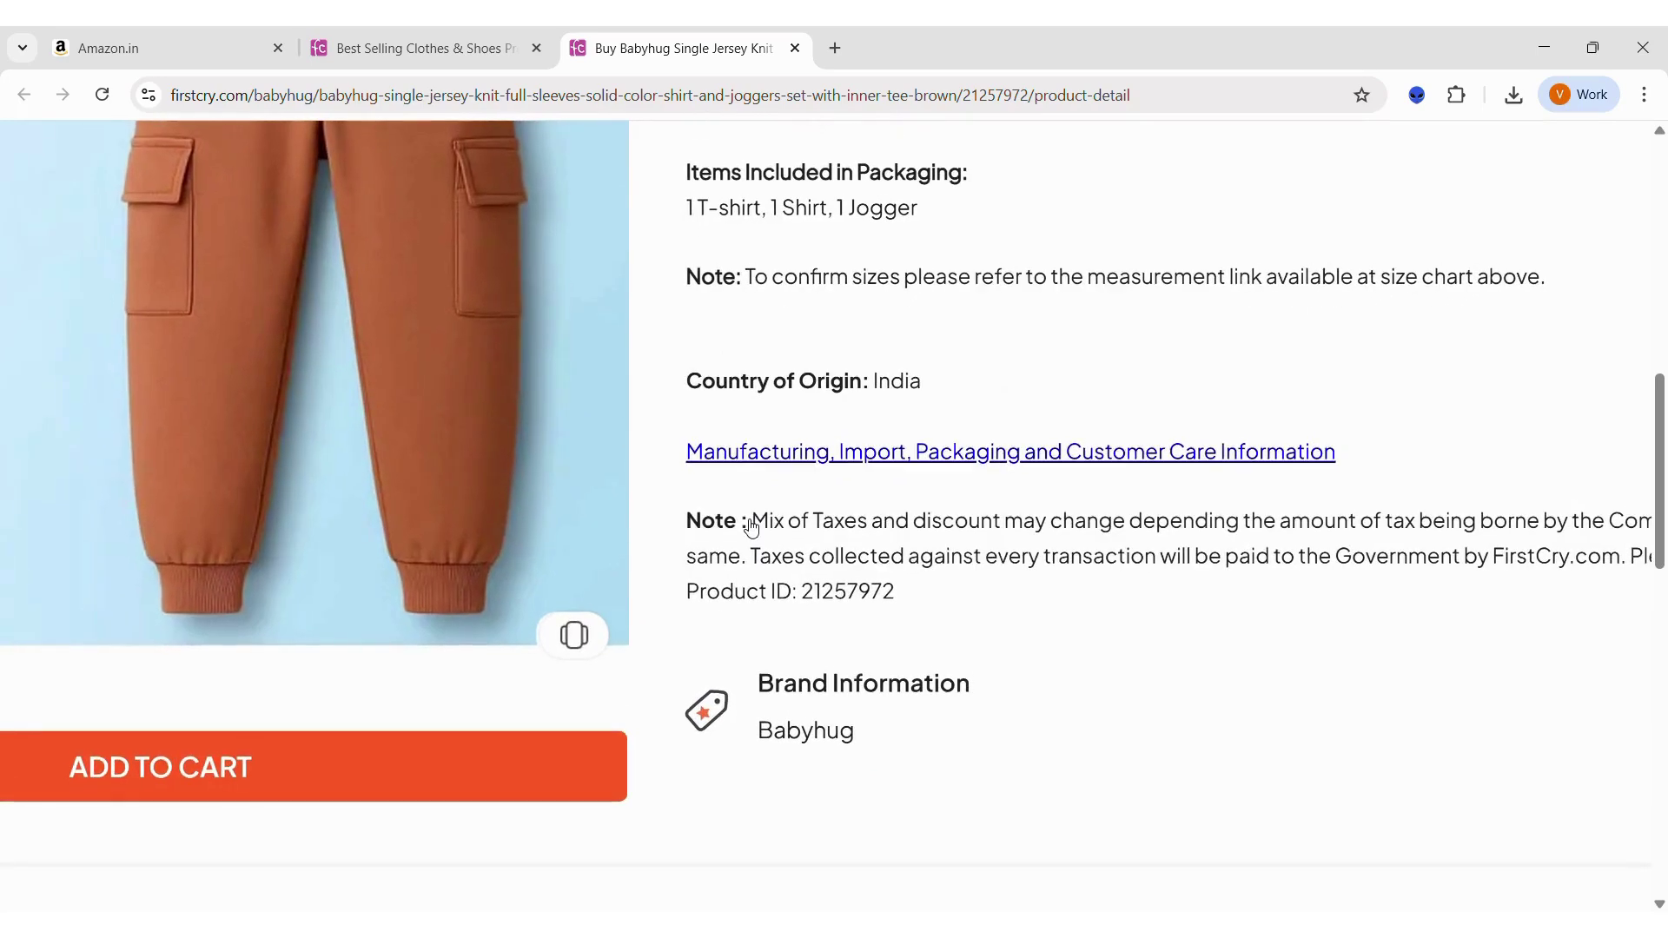
{"action": "scroll", "coordinate": [751, 526], "scroll_direction": "down", "scroll_amount": 3}
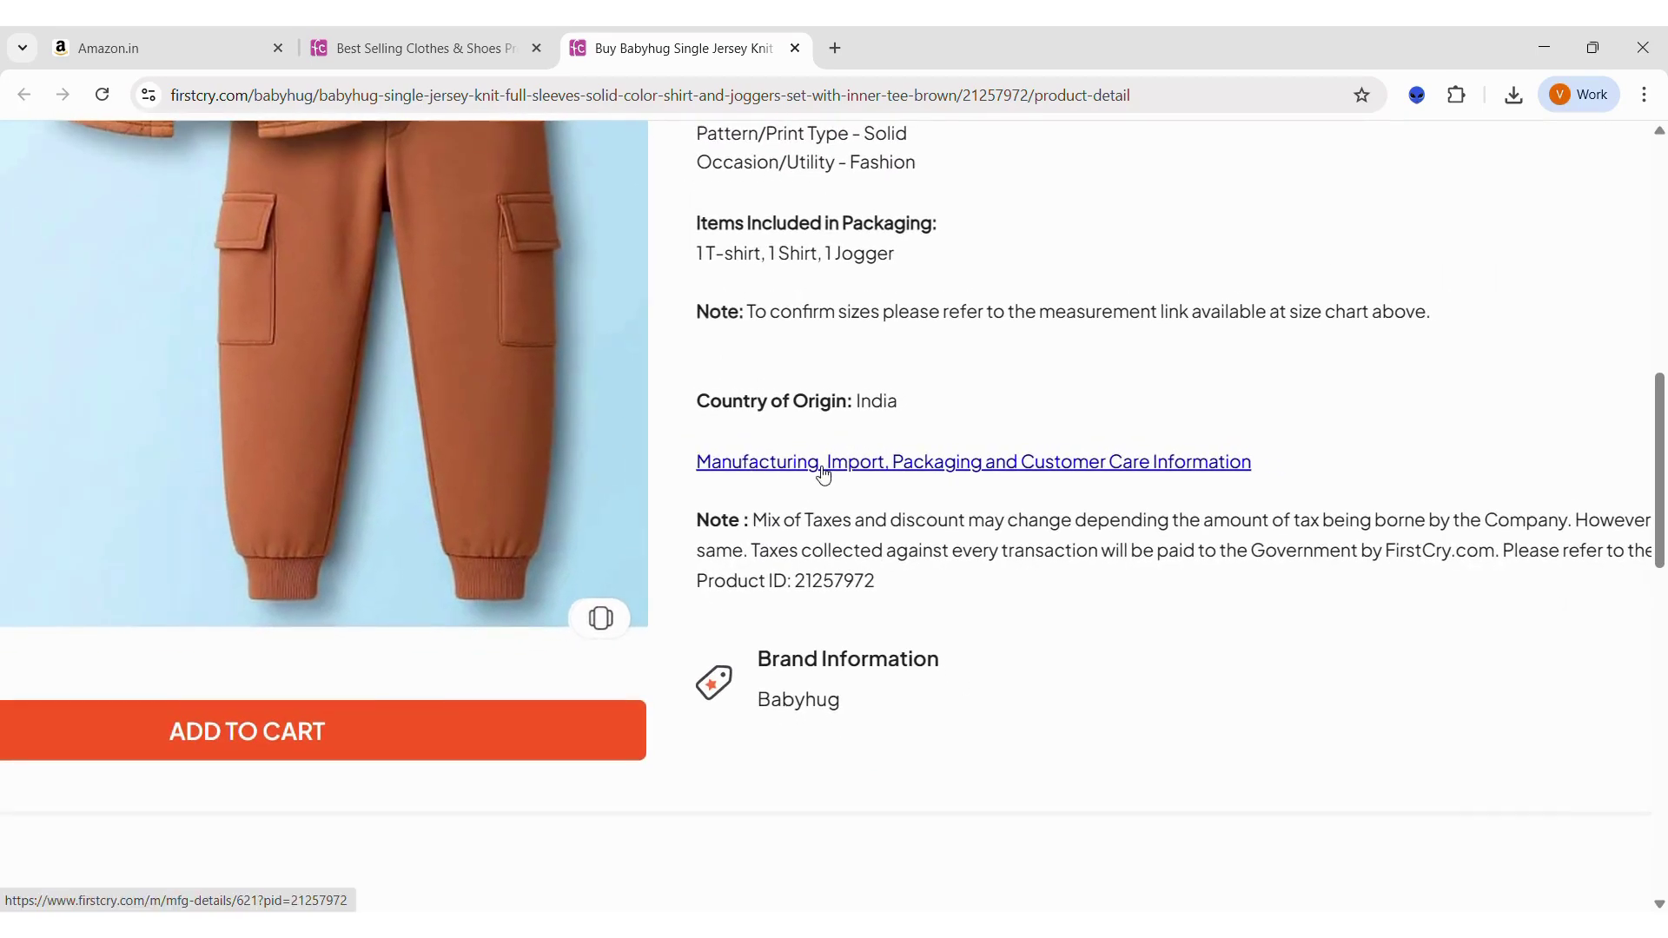
{"action": "left_click", "coordinate": [939, 474]}
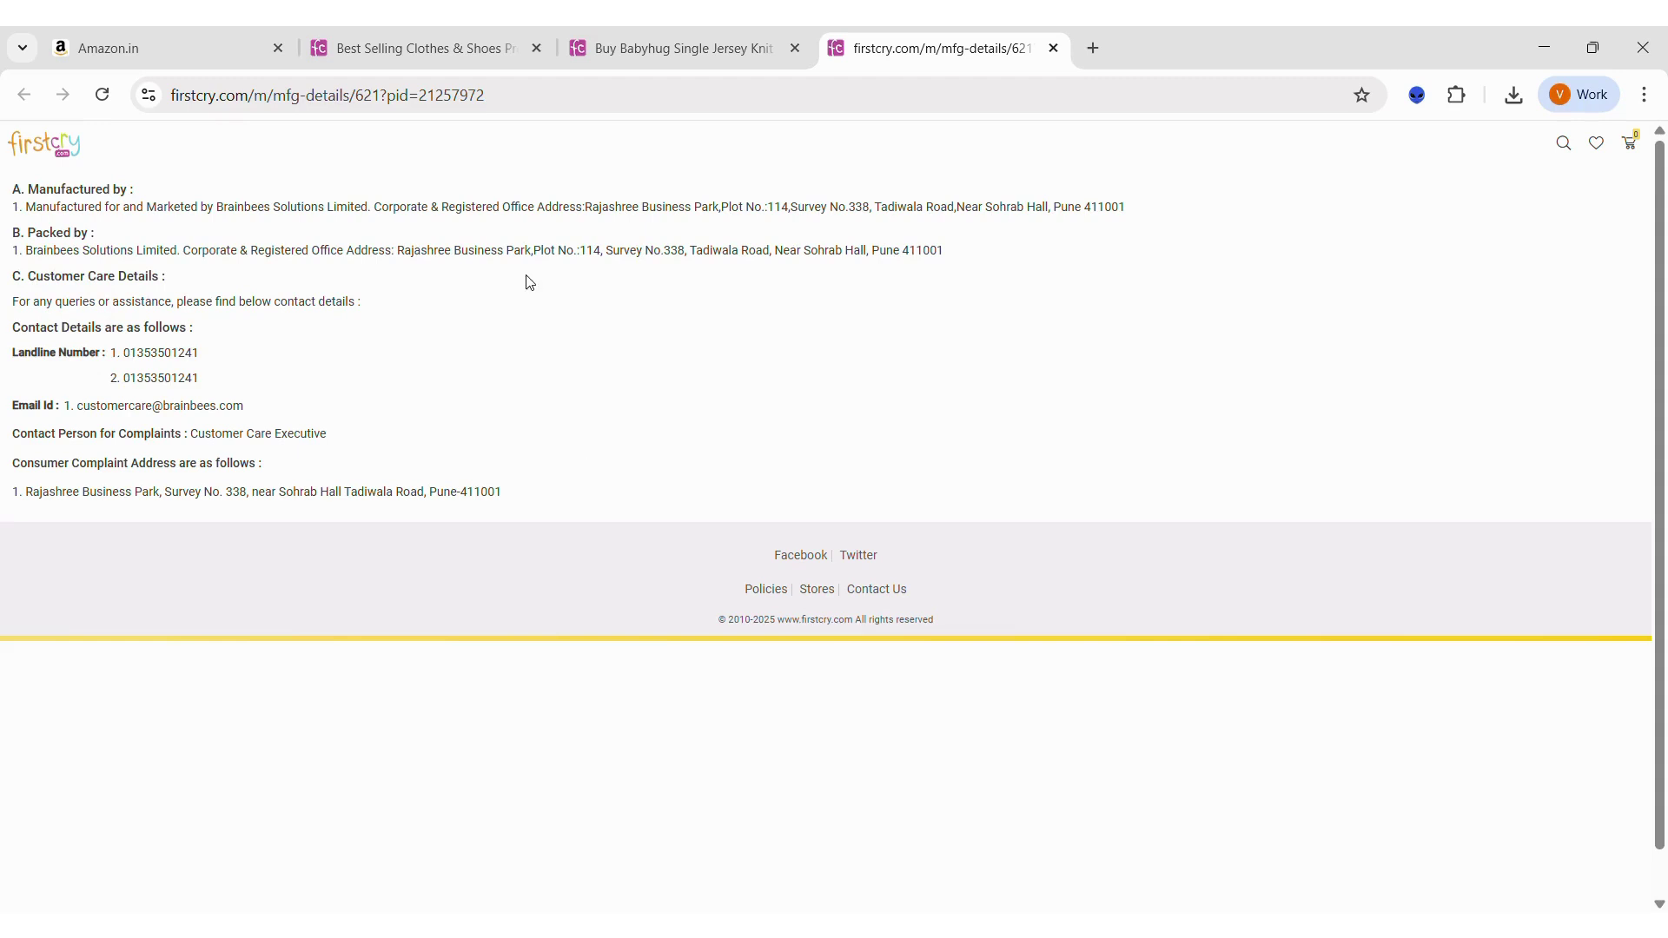
- Copy the URL of the Amazon.in kurta results page, switch to Octoparse and start a new task with it
{"action": "key", "text": "ctrl+1"}
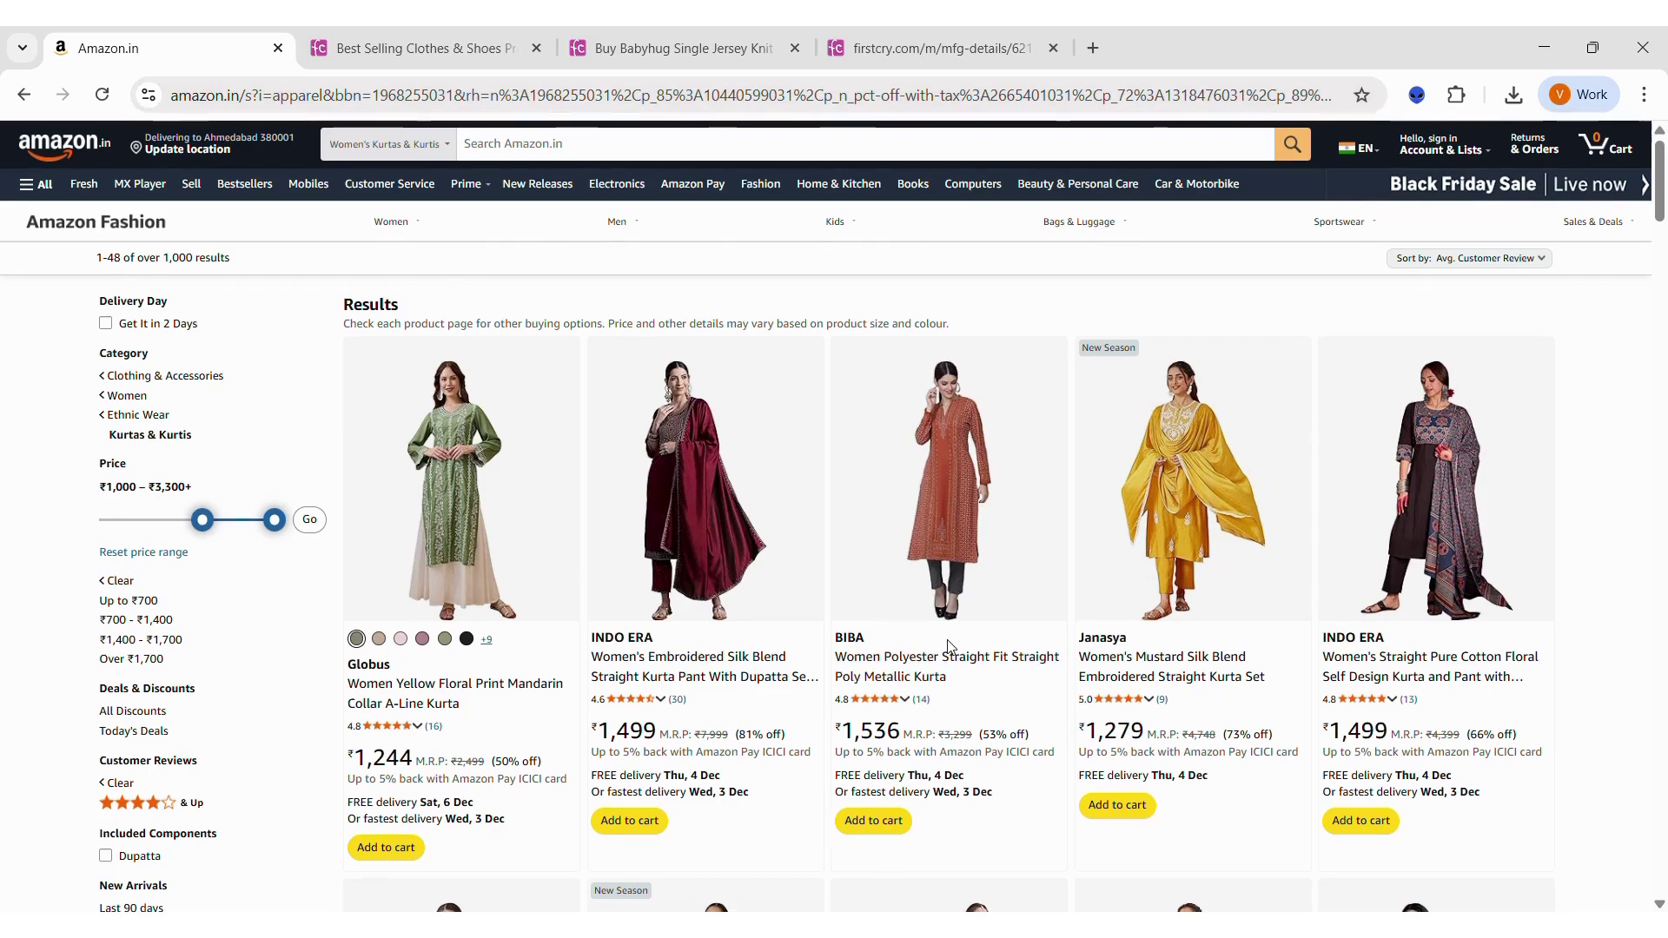
{"action": "left_click", "coordinate": [614, 98]}
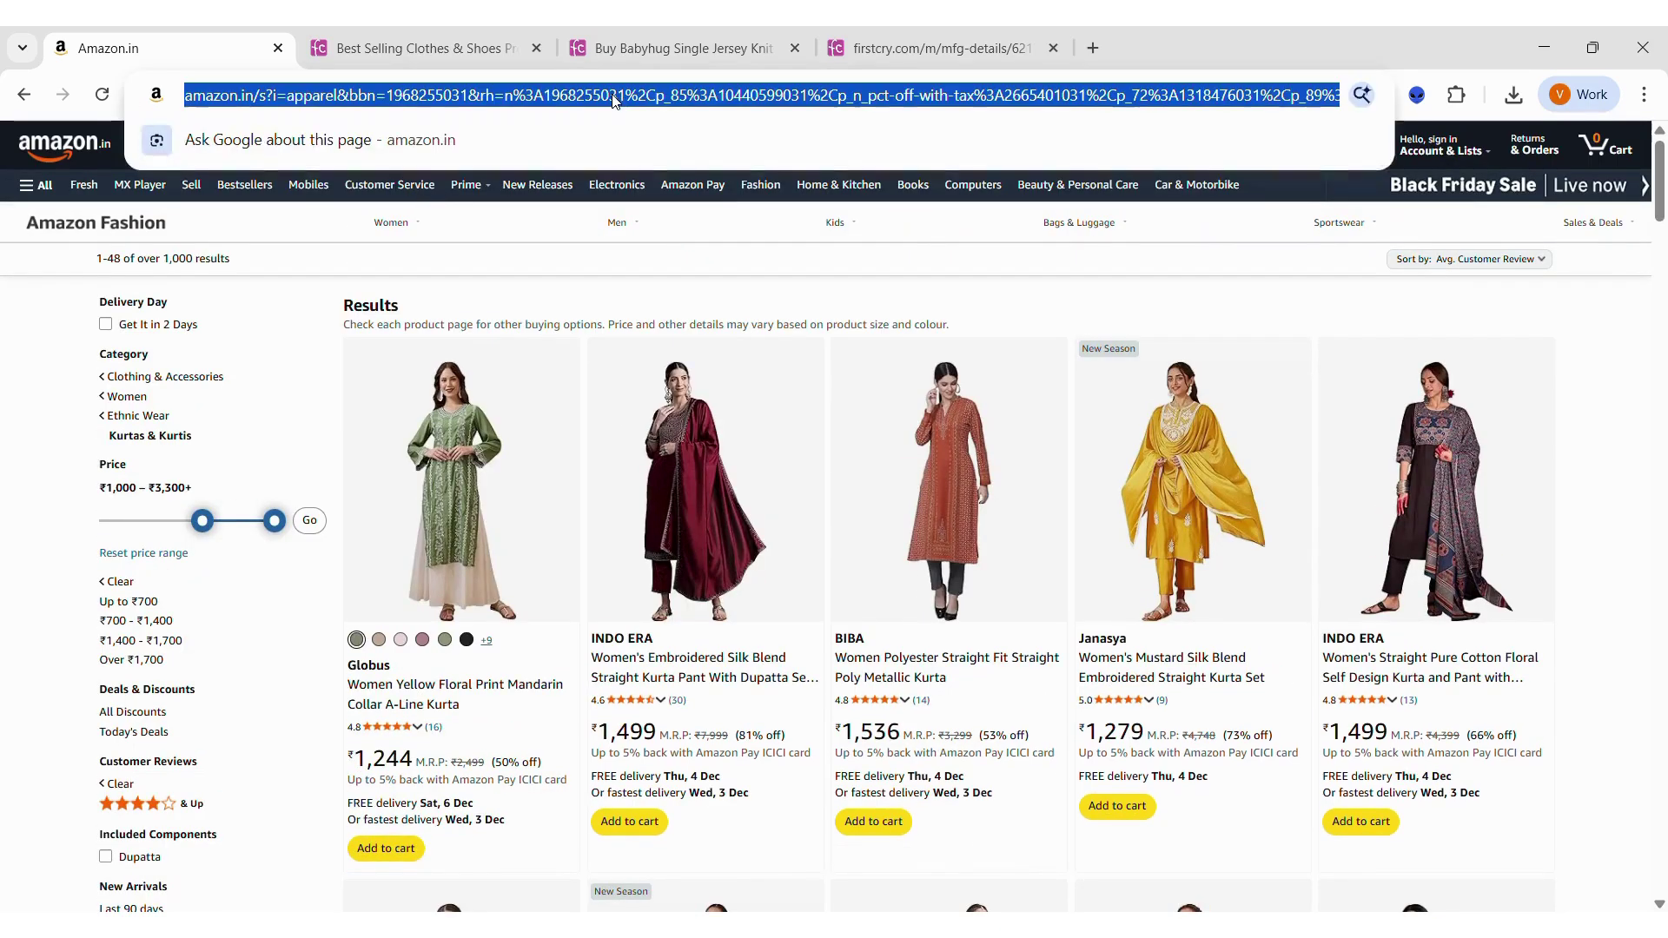
{"action": "key", "text": "alt+Tab"}
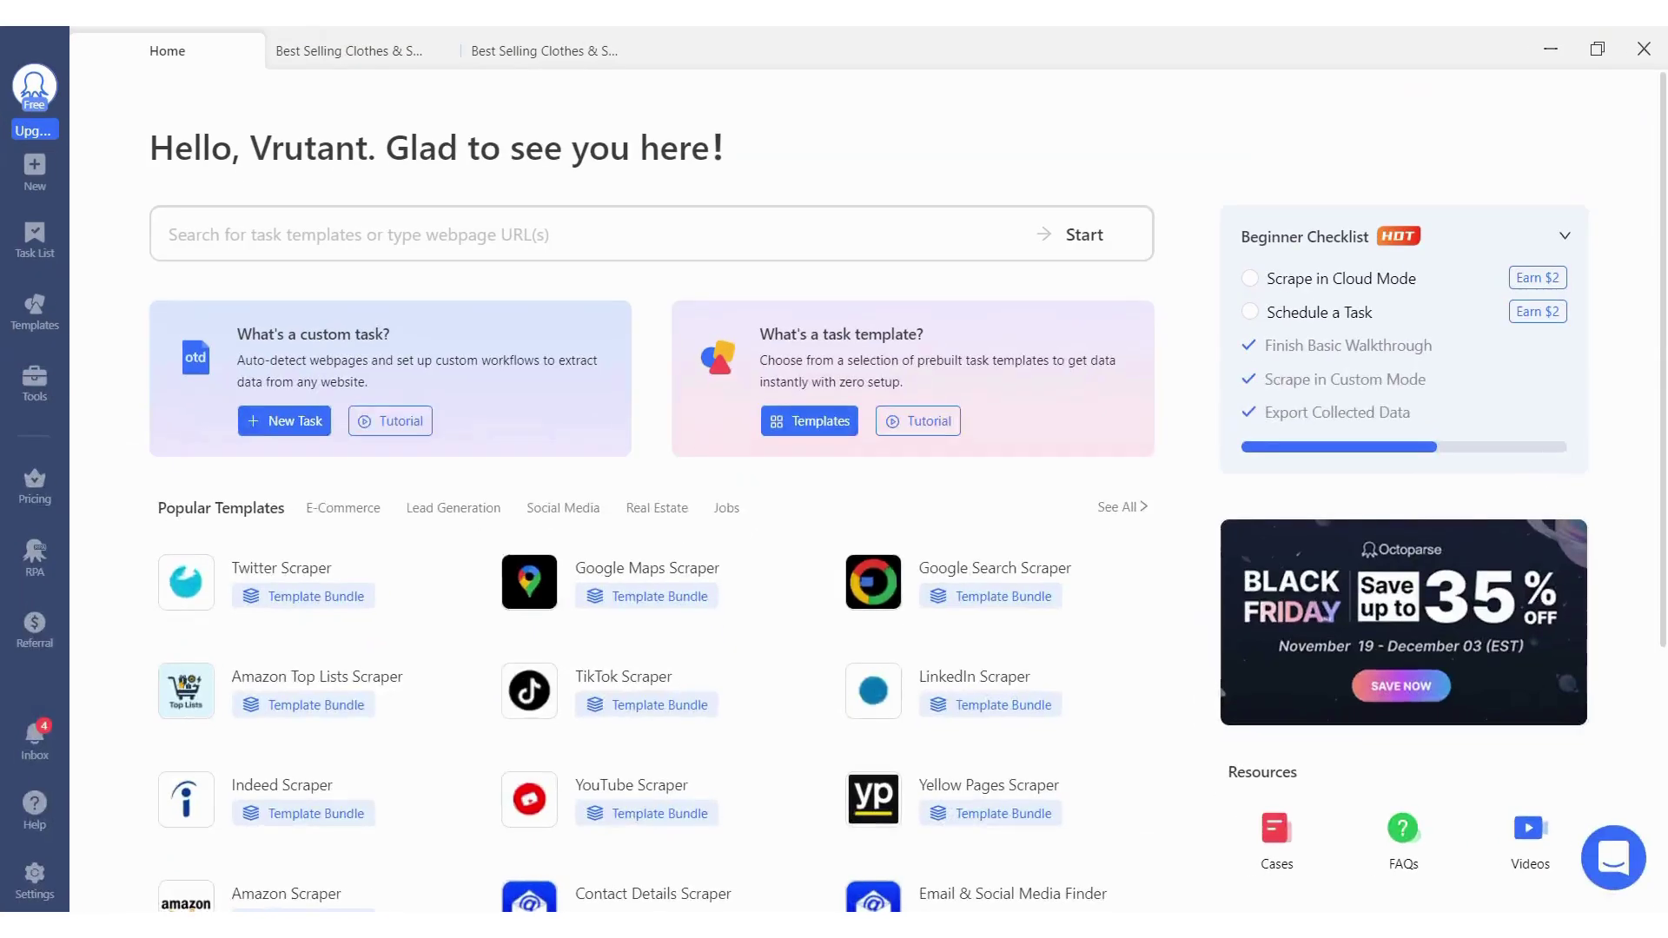
{"action": "left_click", "coordinate": [333, 236]}
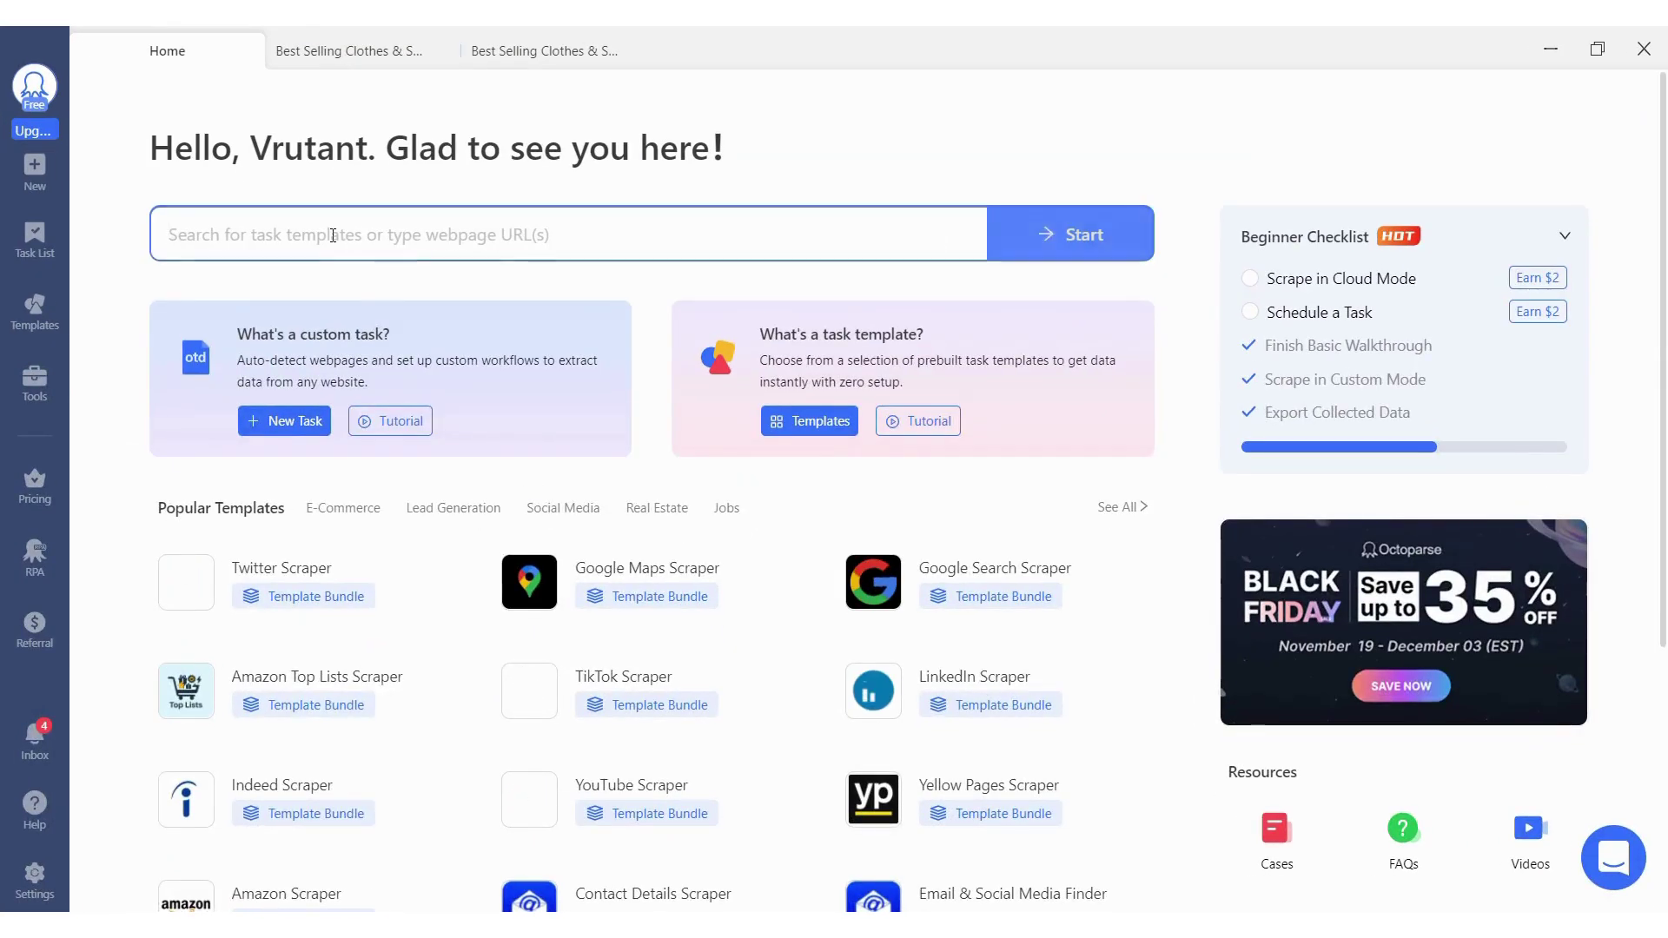
{"action": "key", "text": "ctrl+v"}
{"action": "left_click", "coordinate": [1088, 243]}
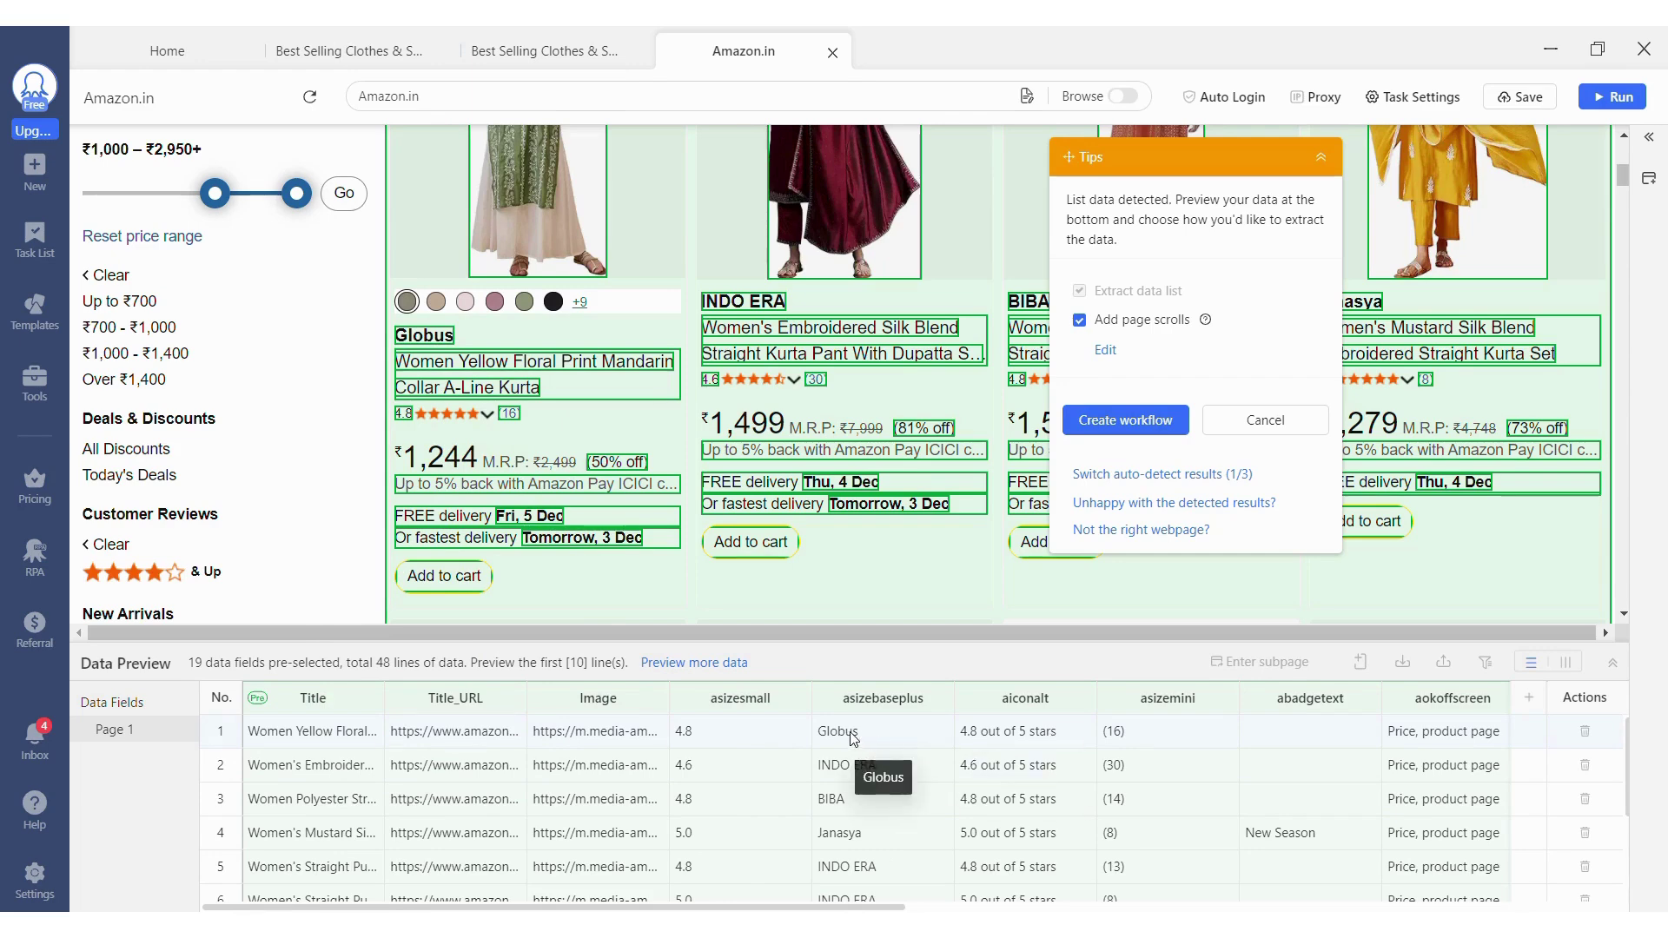
- Review the auto-detected data fields in the preview and create the workflow with page scrolls included
{"action": "scroll", "coordinate": [881, 809], "scroll_direction": "down", "scroll_amount": 2}
{"action": "scroll", "coordinate": [881, 810], "scroll_direction": "up", "scroll_amount": 2}
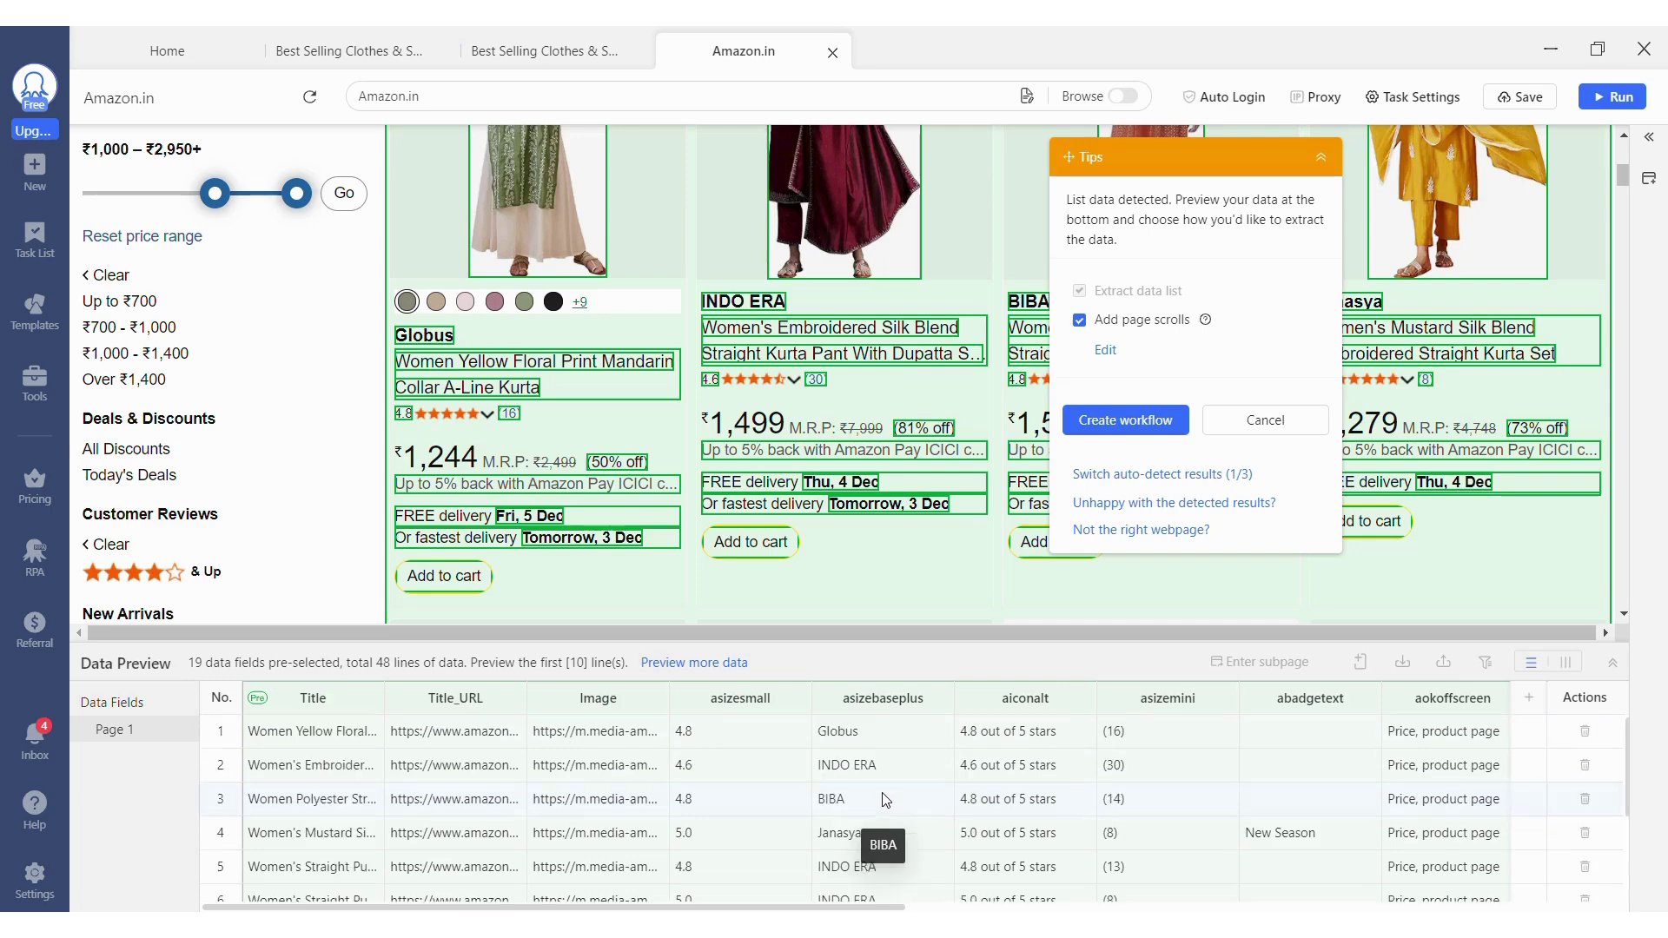
{"action": "scroll", "coordinate": [1077, 737], "scroll_direction": "right", "scroll_amount": 5}
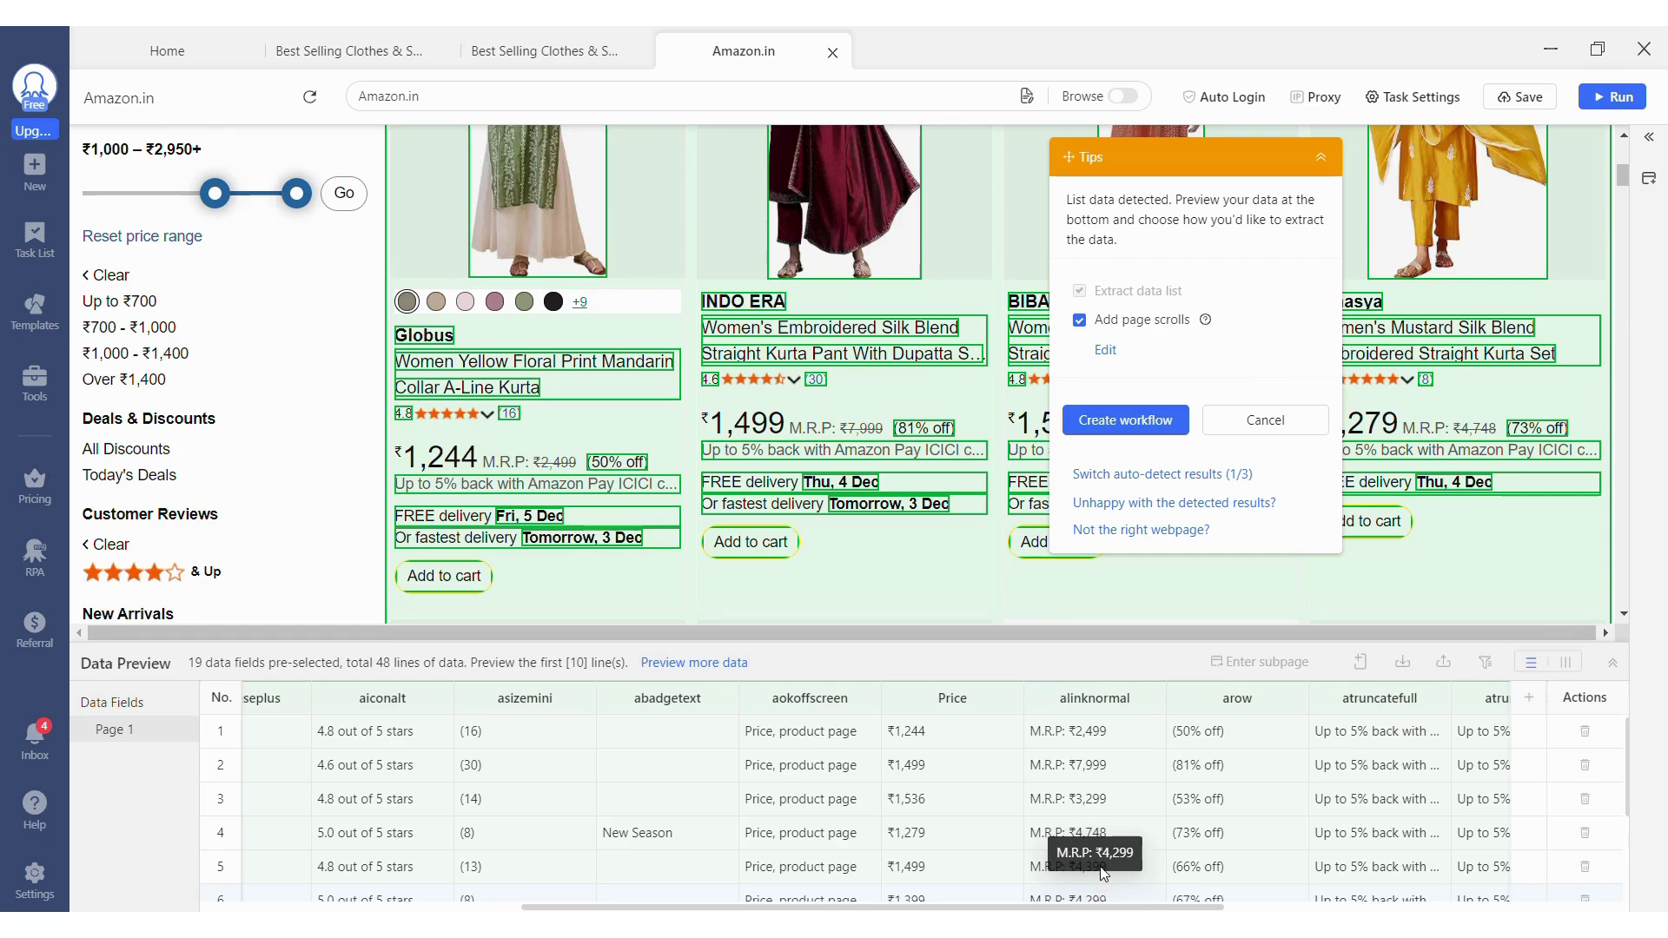
{"action": "left_click", "coordinate": [1112, 420]}
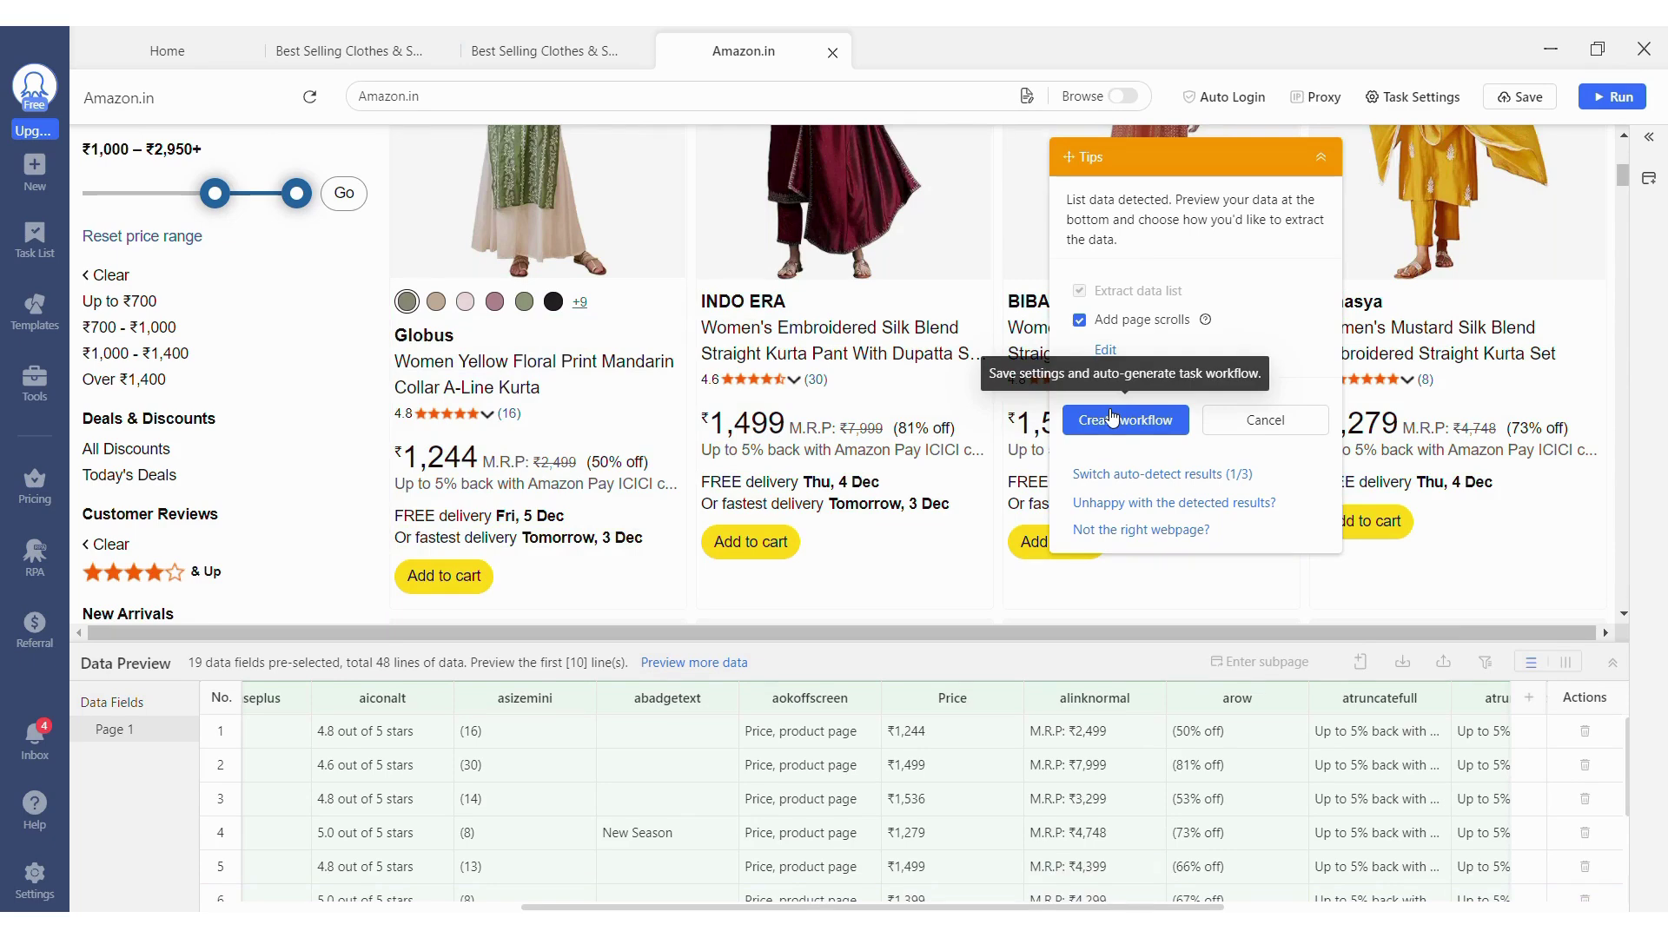
- Run the Amazon task on the local device in Standard Mode and show its browser view
{"action": "left_click", "coordinate": [1637, 102]}
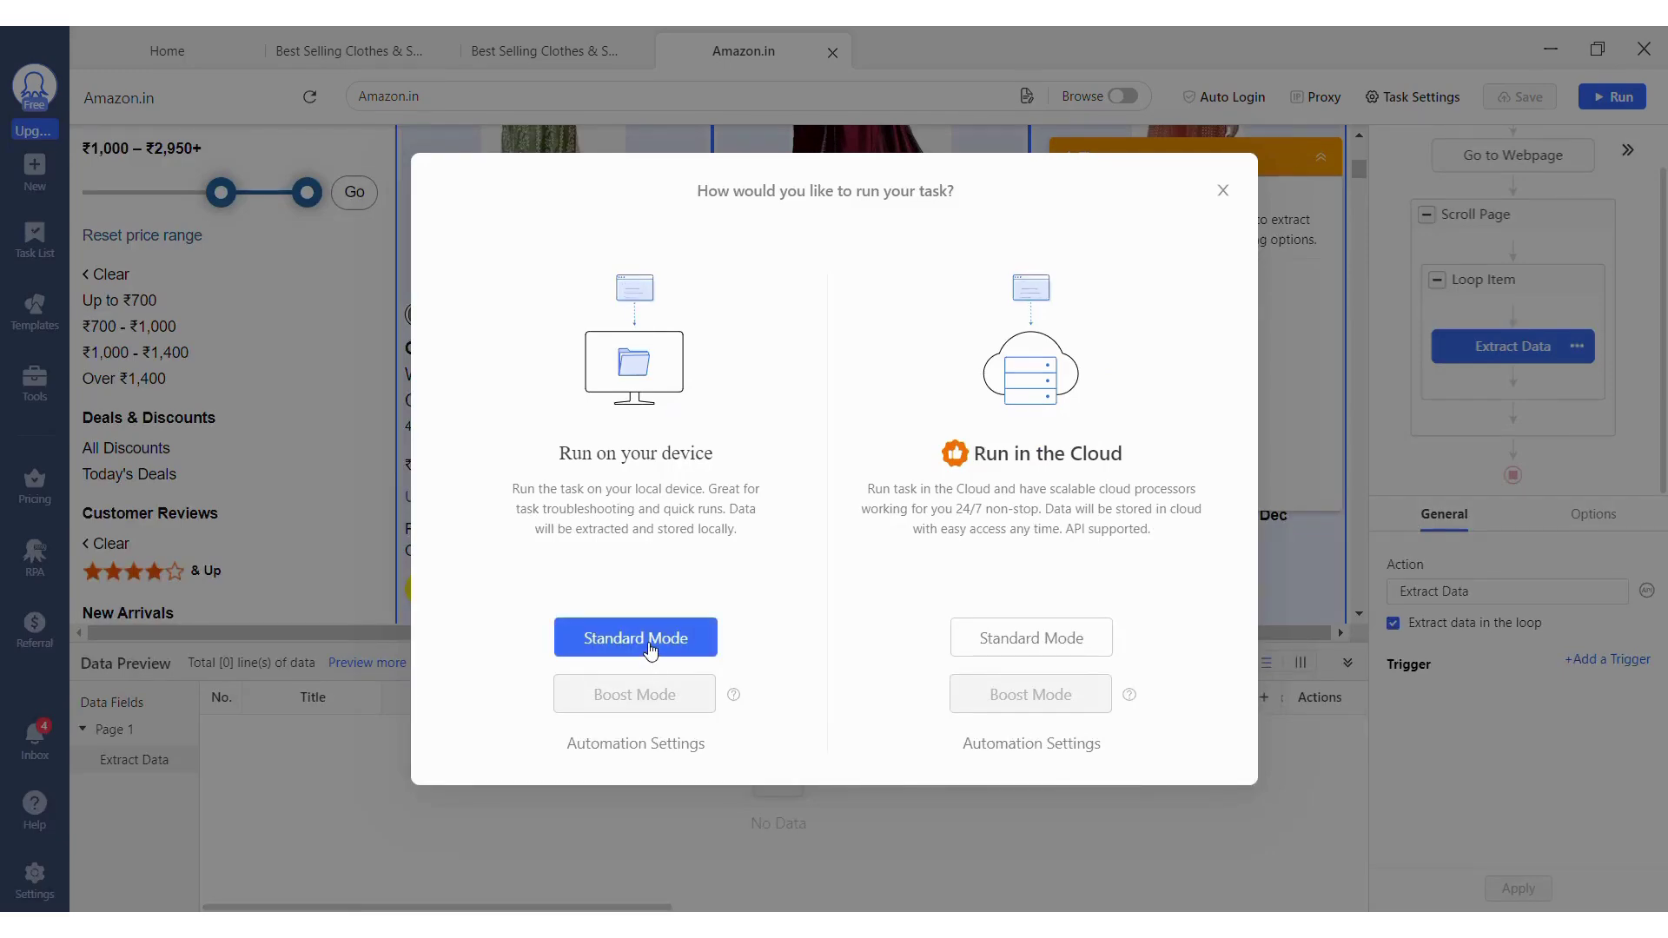
{"action": "left_click", "coordinate": [648, 642]}
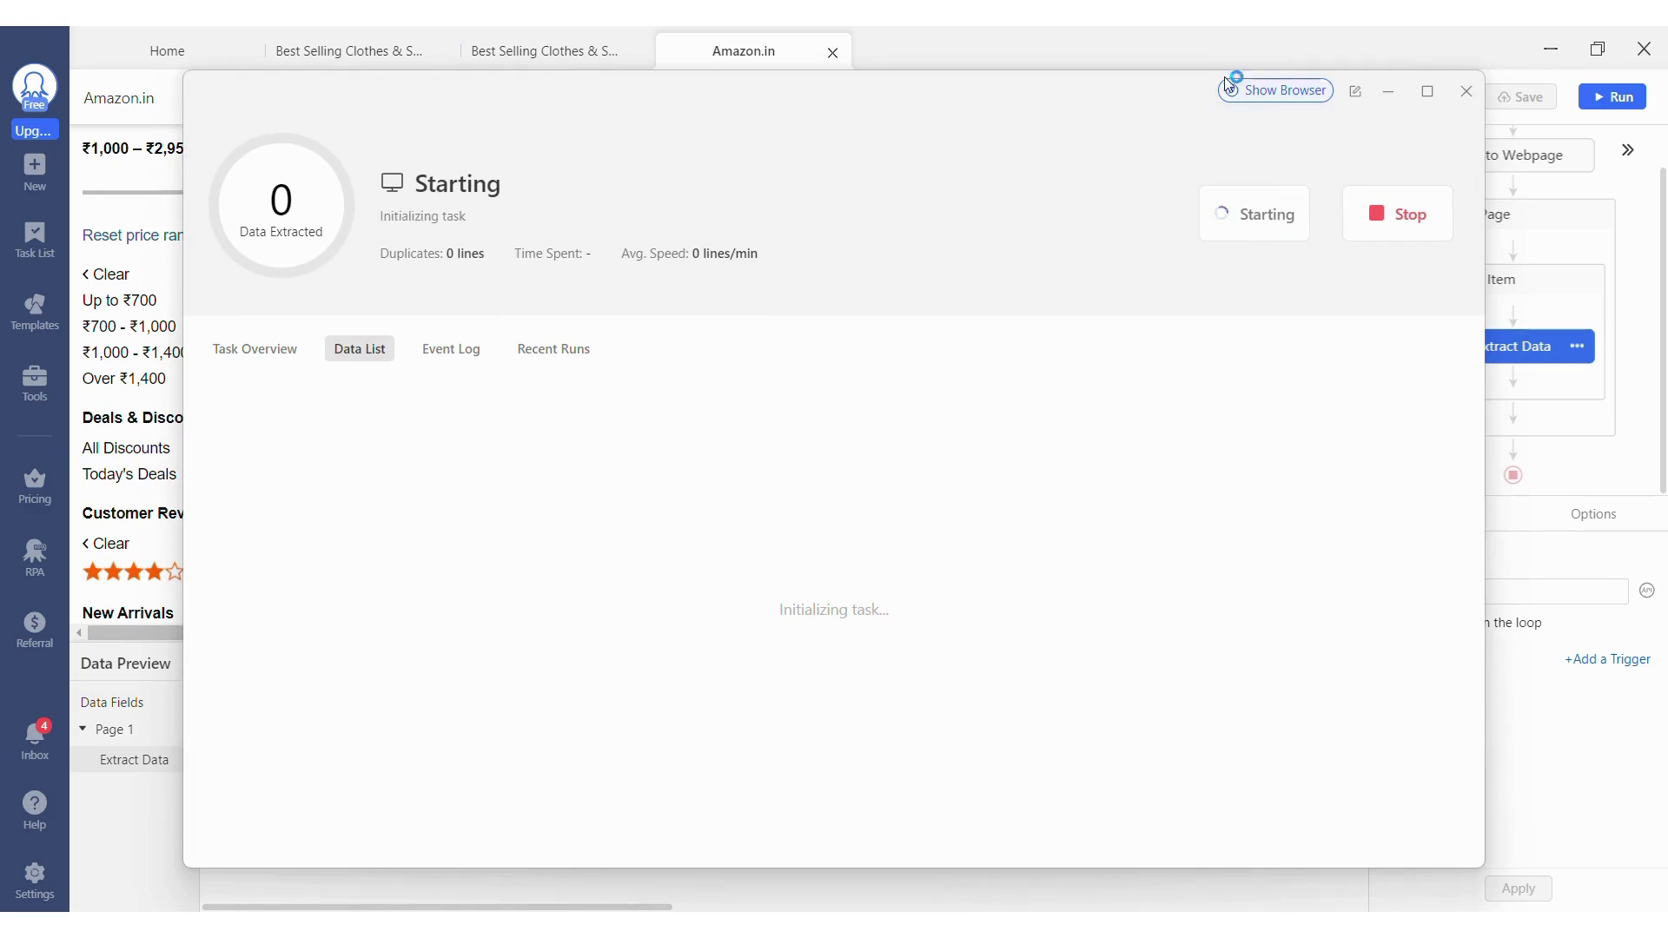
{"action": "left_click", "coordinate": [1246, 91]}
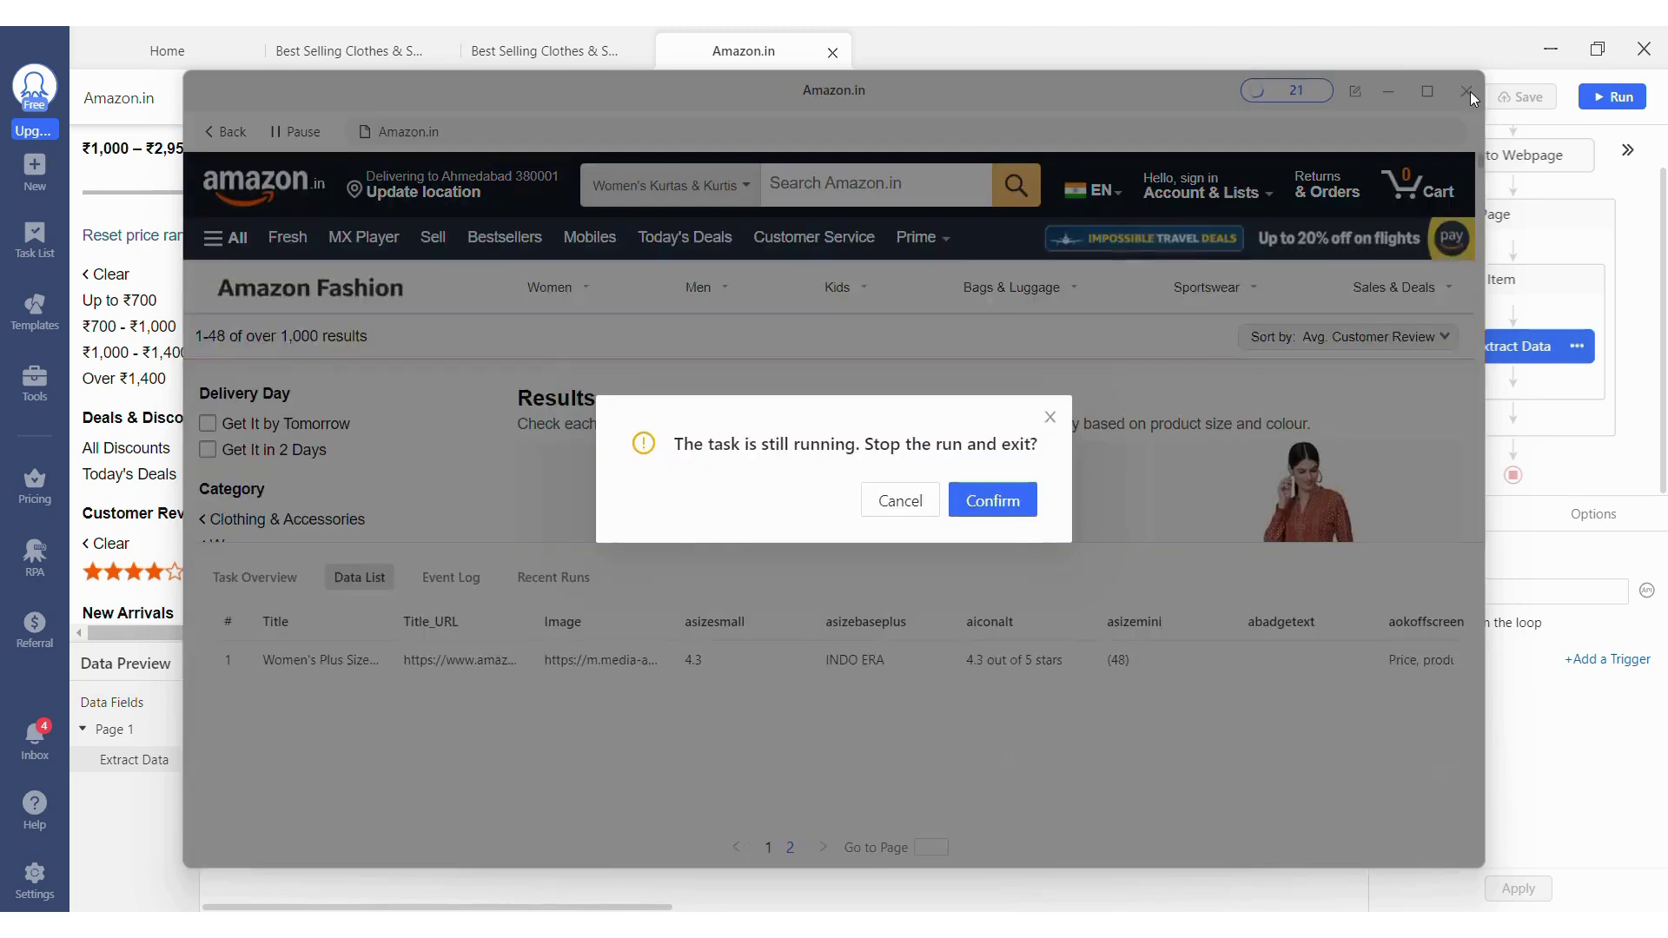
- Stop the running Amazon task and exit its run window
{"action": "left_click", "coordinate": [1466, 92]}
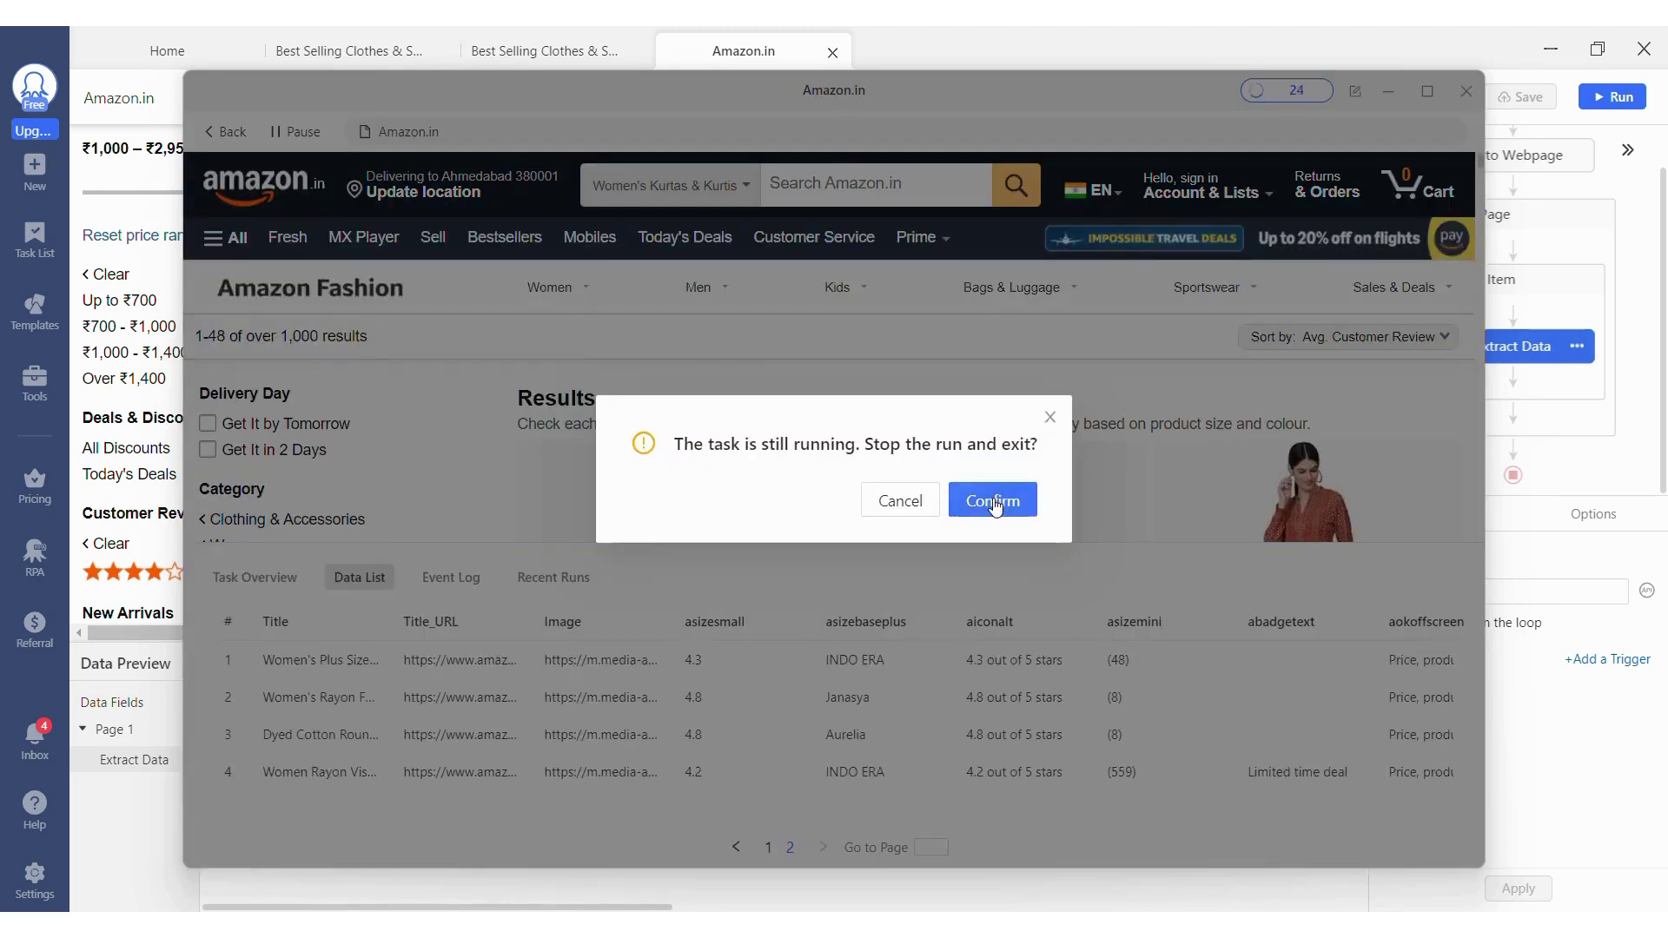
{"action": "left_click", "coordinate": [996, 500]}
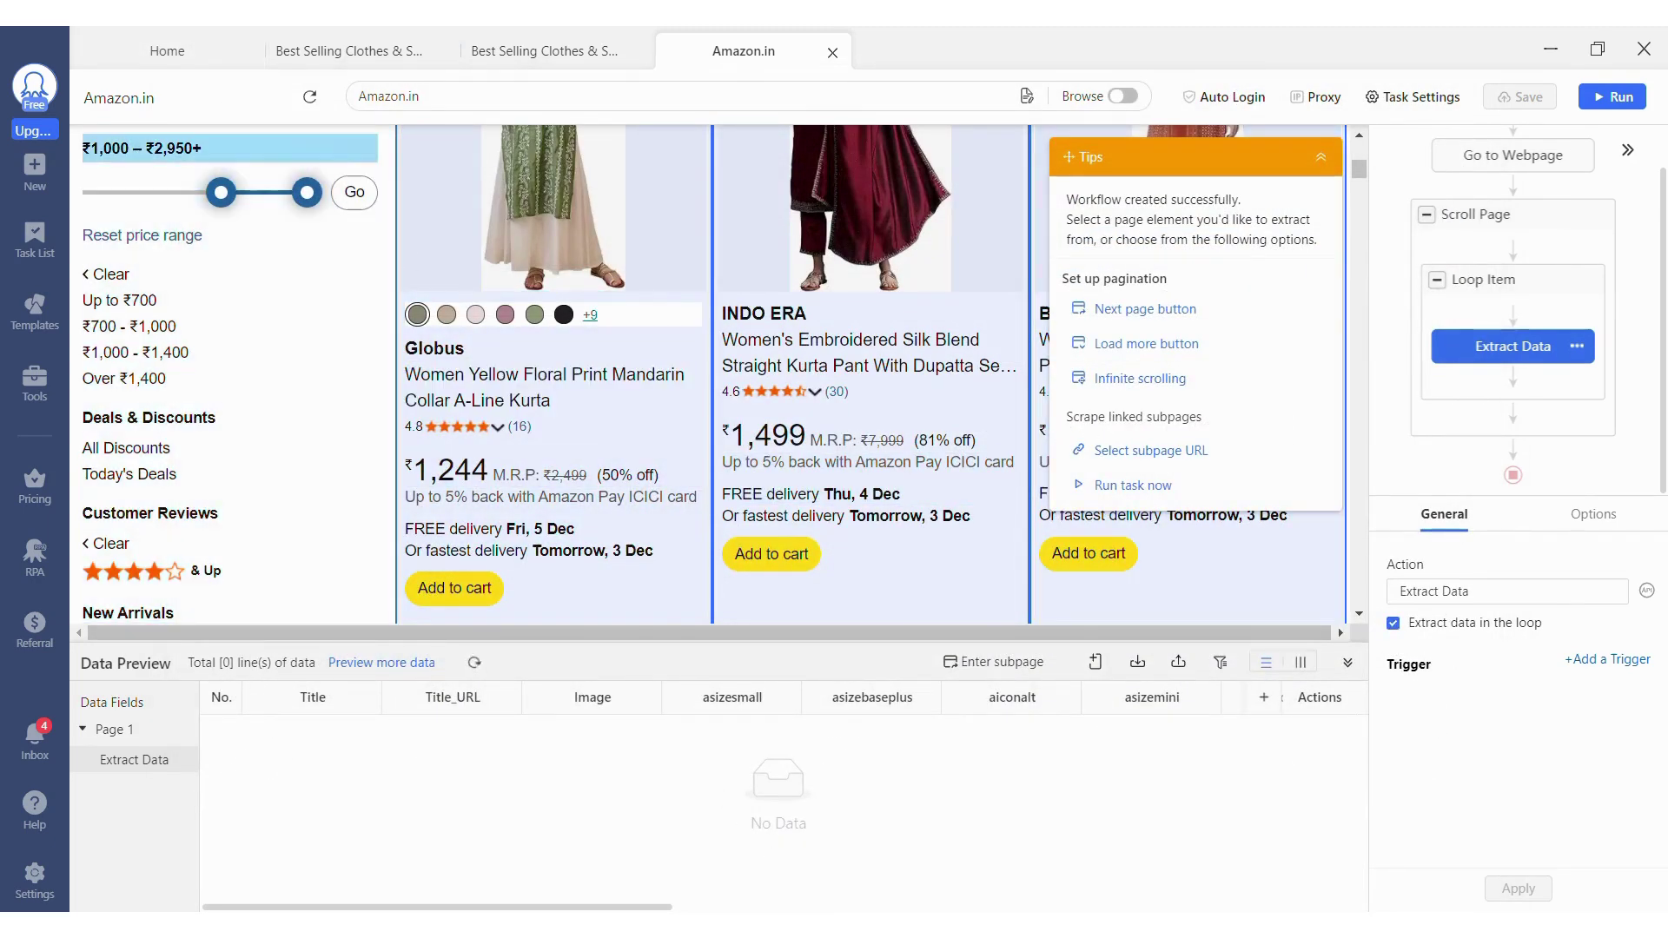
- Switch to the browser and copy the URL of the FirstCry bestsellers clothes and shoes page
{"action": "mouse_move", "coordinate": [812, 925]}
{"action": "left_click", "coordinate": [877, 823]}
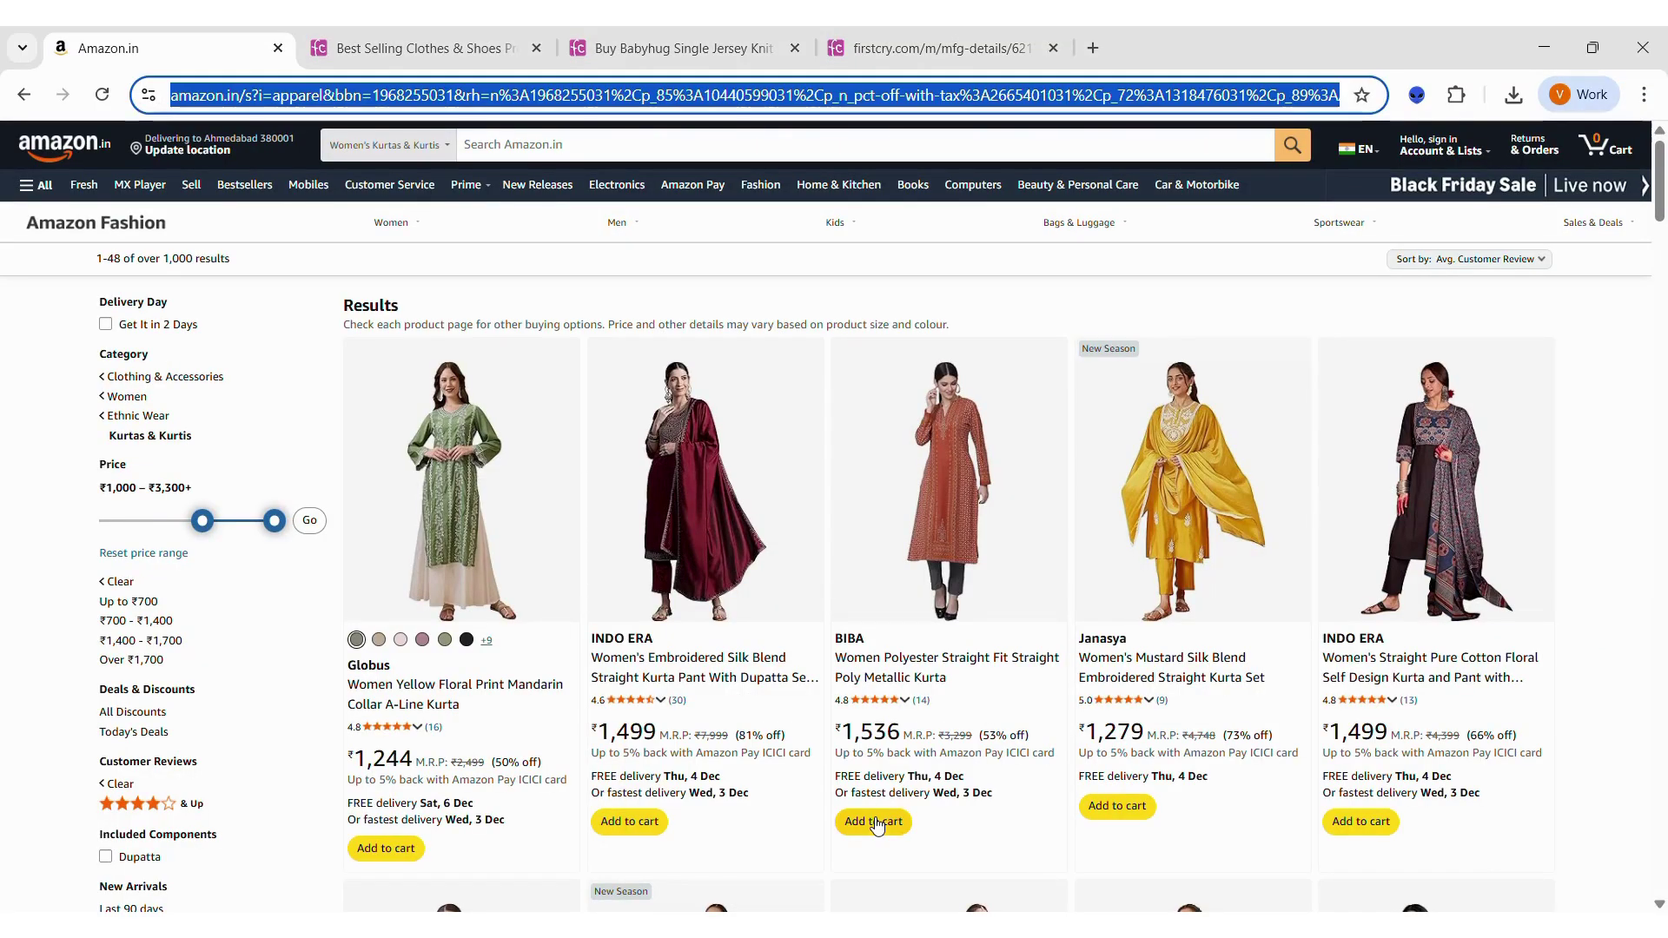
{"action": "left_click", "coordinate": [461, 50]}
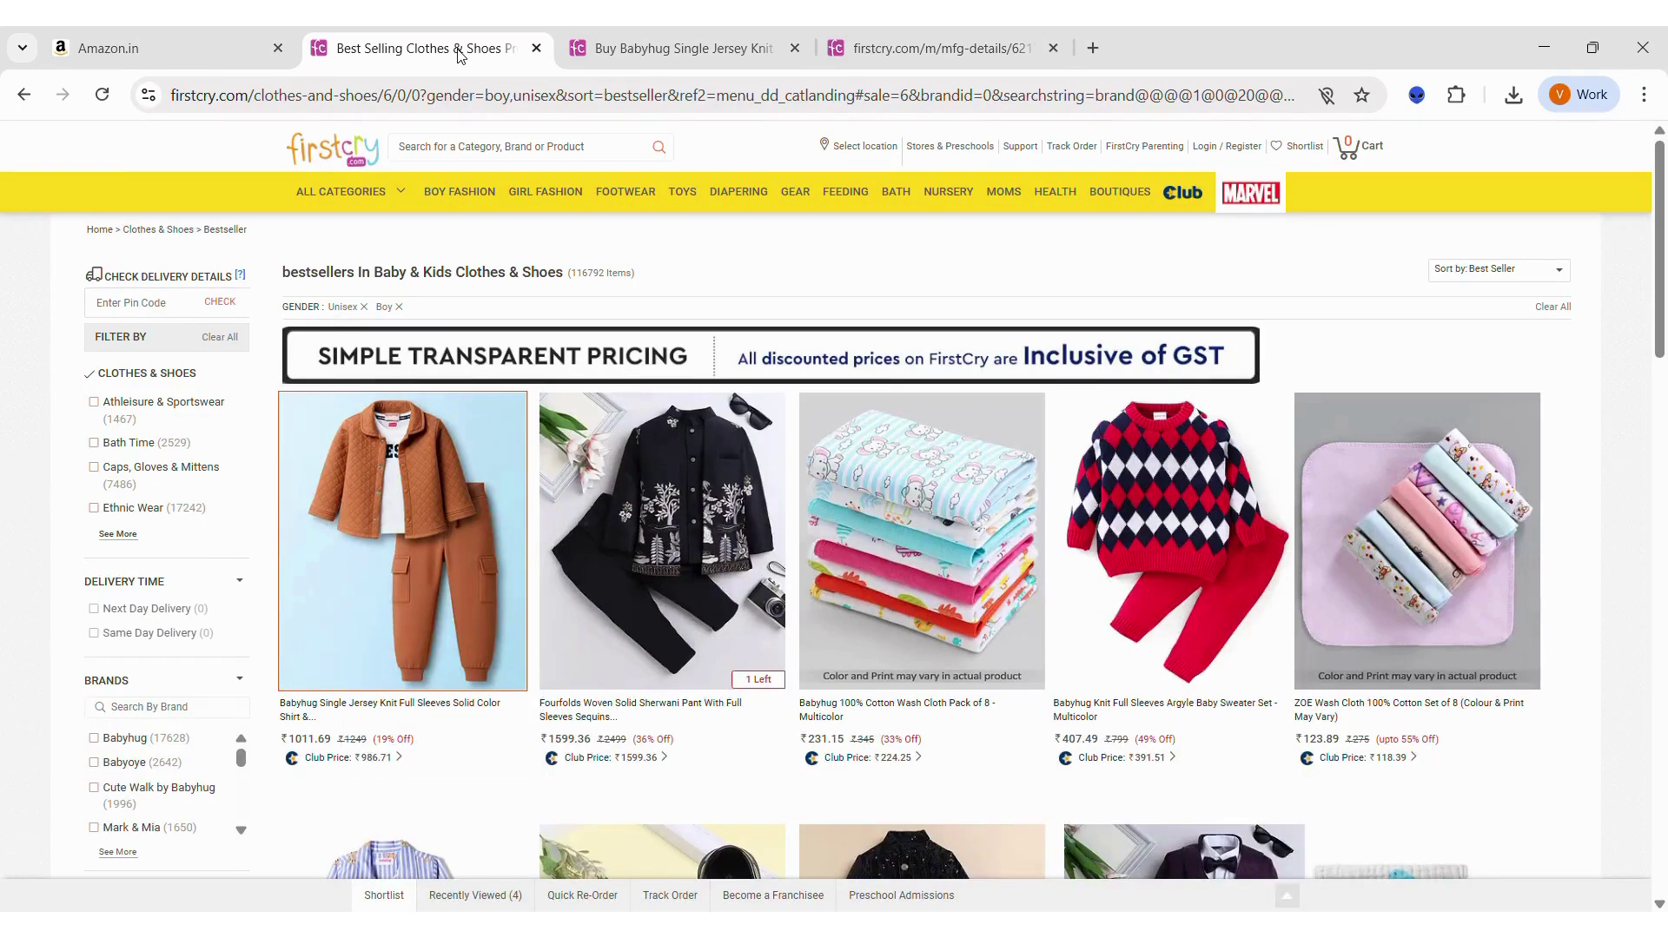
{"action": "left_click", "coordinate": [540, 105]}
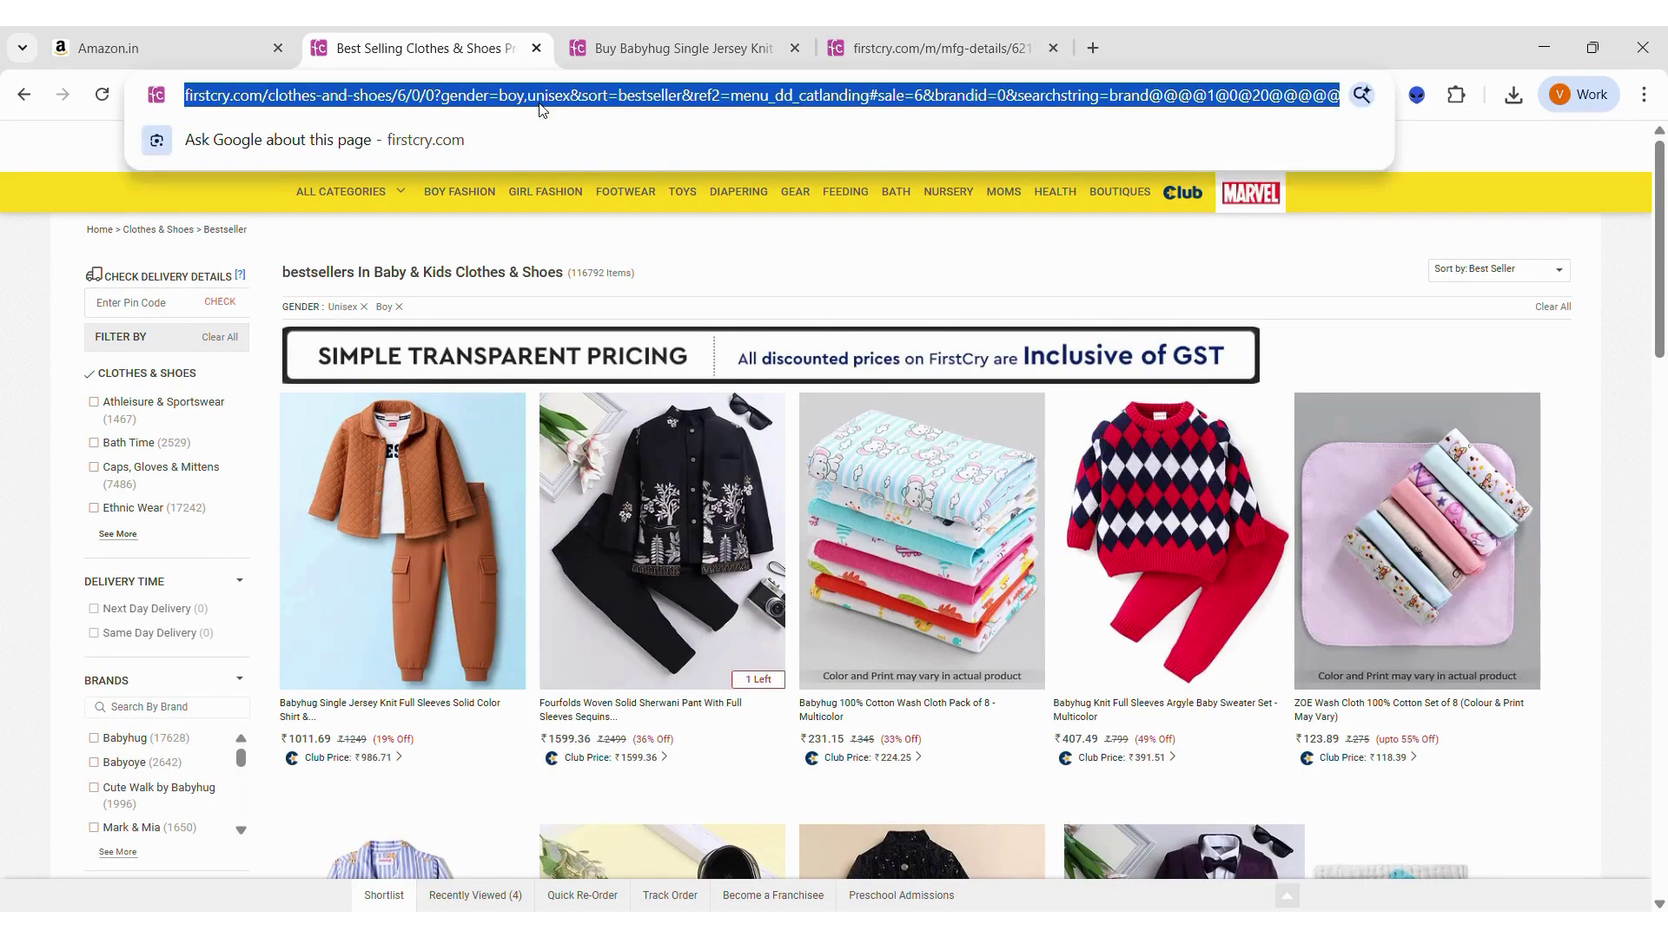
- Switch back to Octoparse and start a new task with the copied FirstCry URL
{"action": "left_click", "coordinate": [1002, 928]}
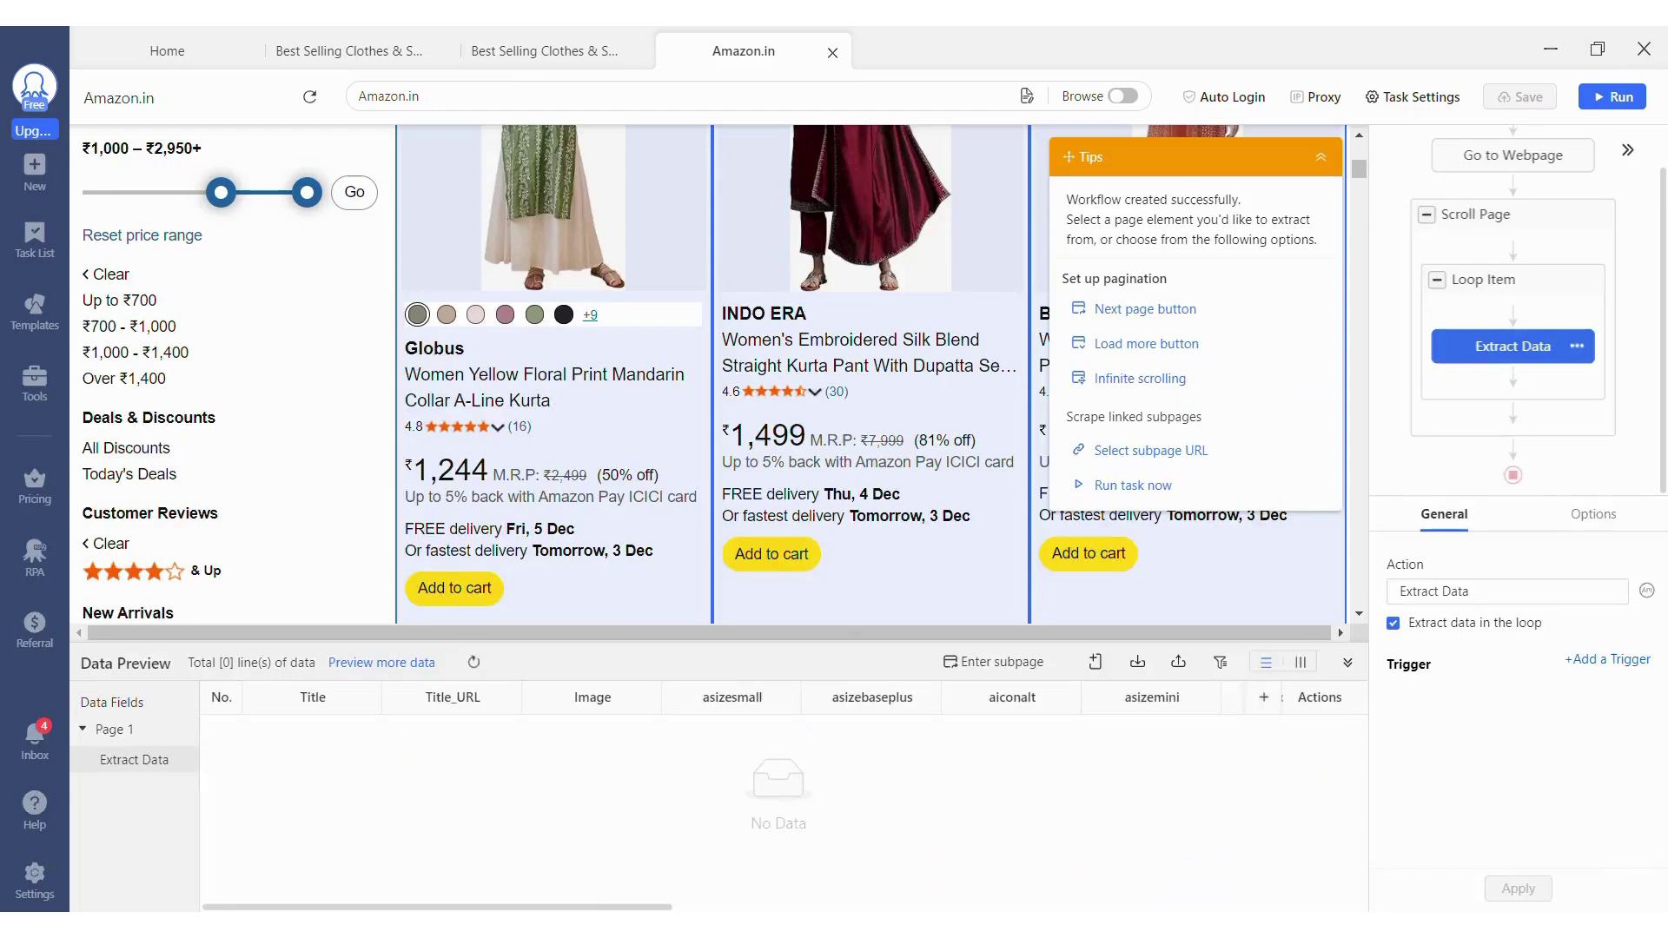
{"action": "left_click", "coordinate": [210, 54]}
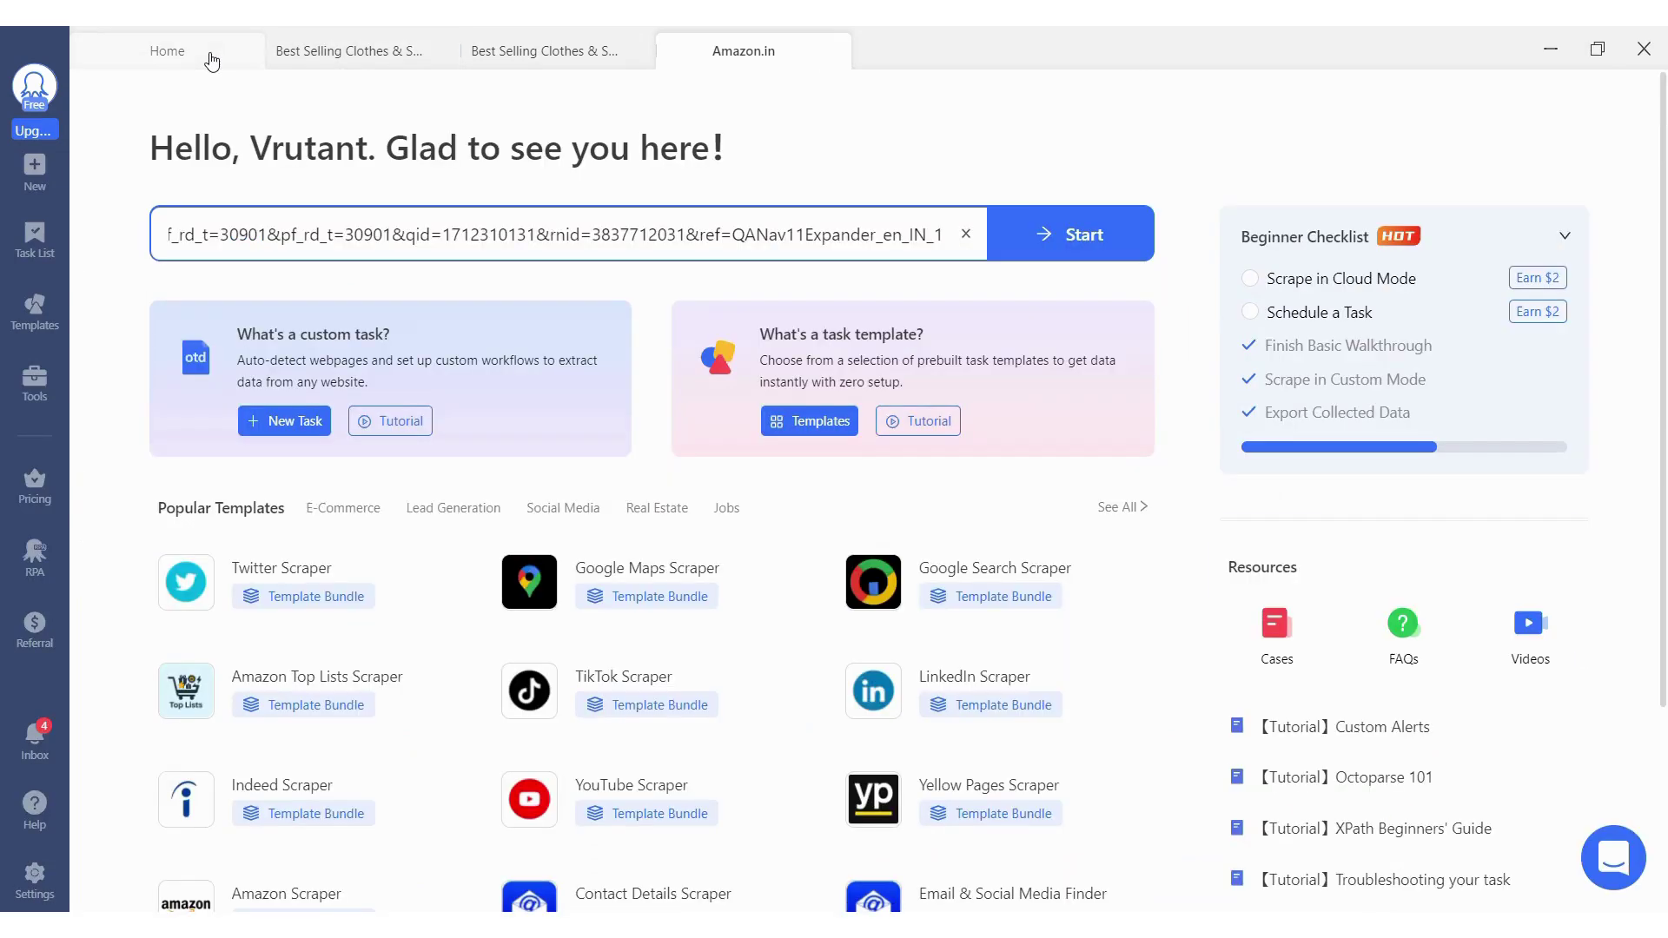
{"action": "key", "text": "ctrl+a"}
{"action": "key", "text": "ctrl+v"}
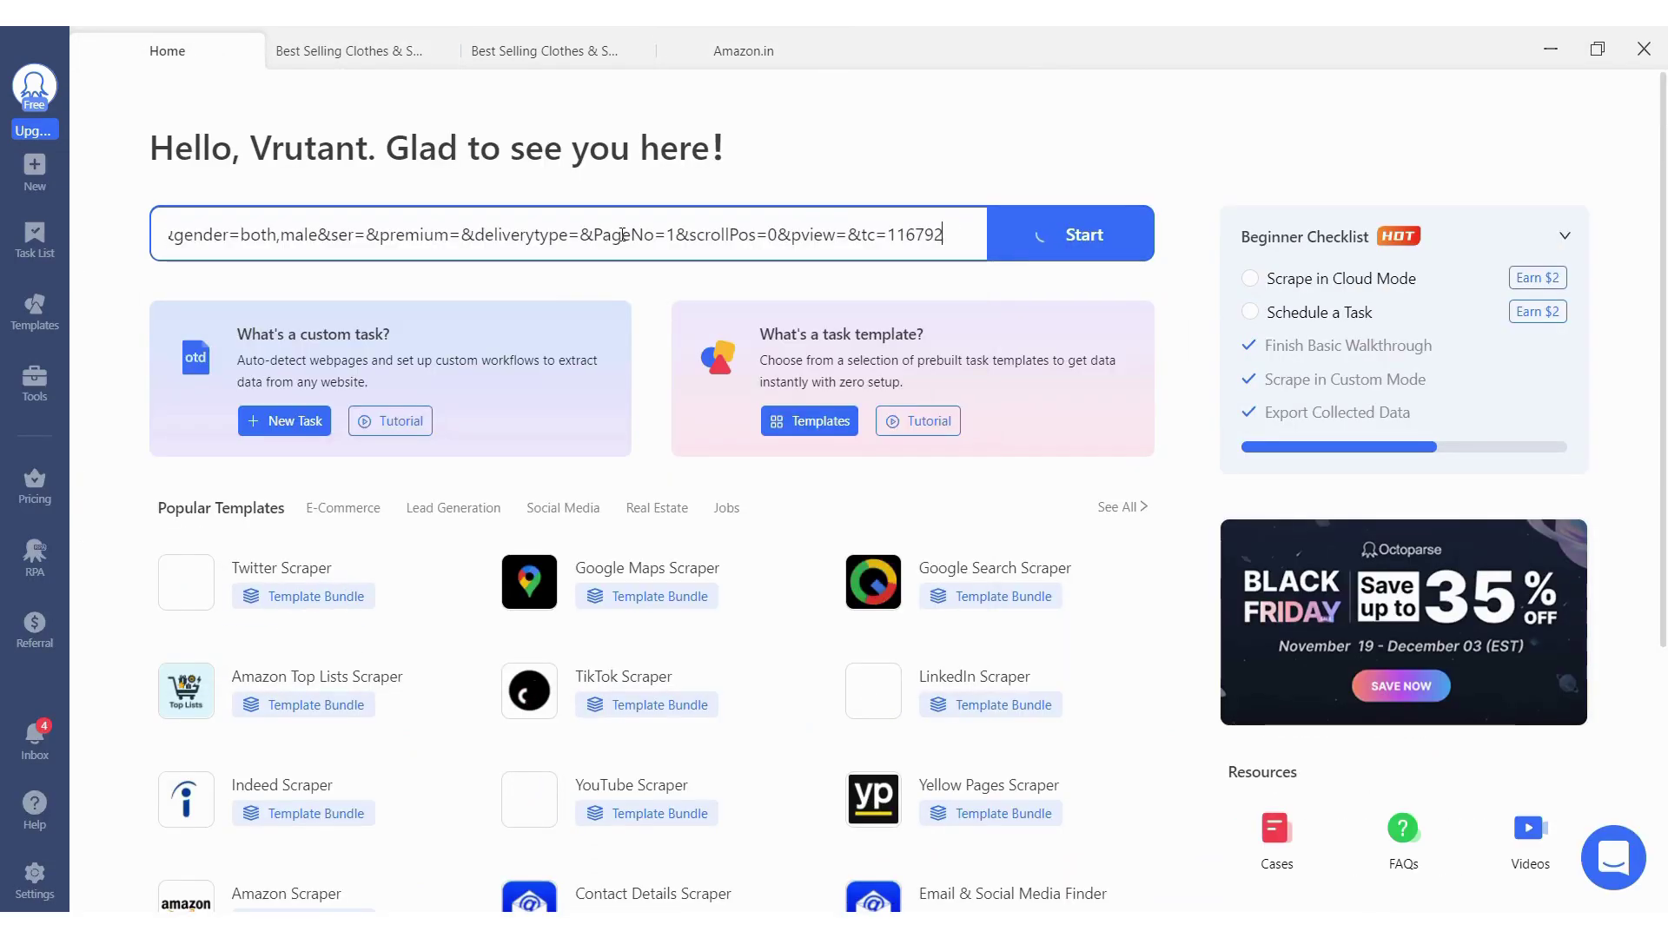
{"action": "left_click", "coordinate": [1136, 247]}
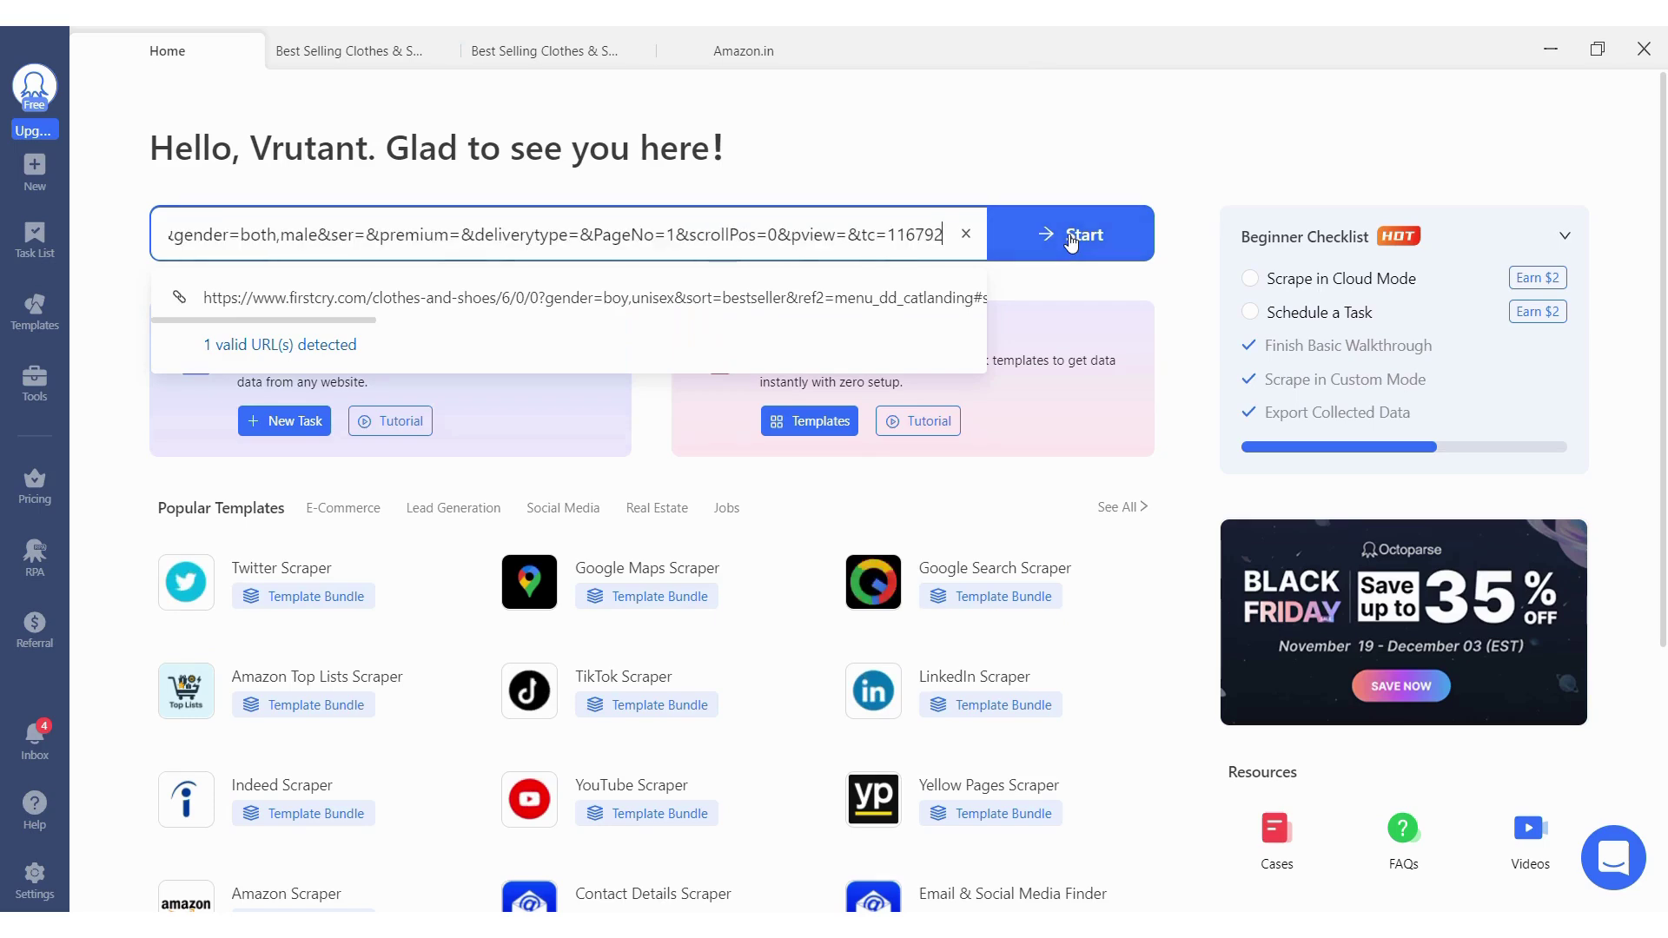
{"action": "left_click", "coordinate": [1072, 241]}
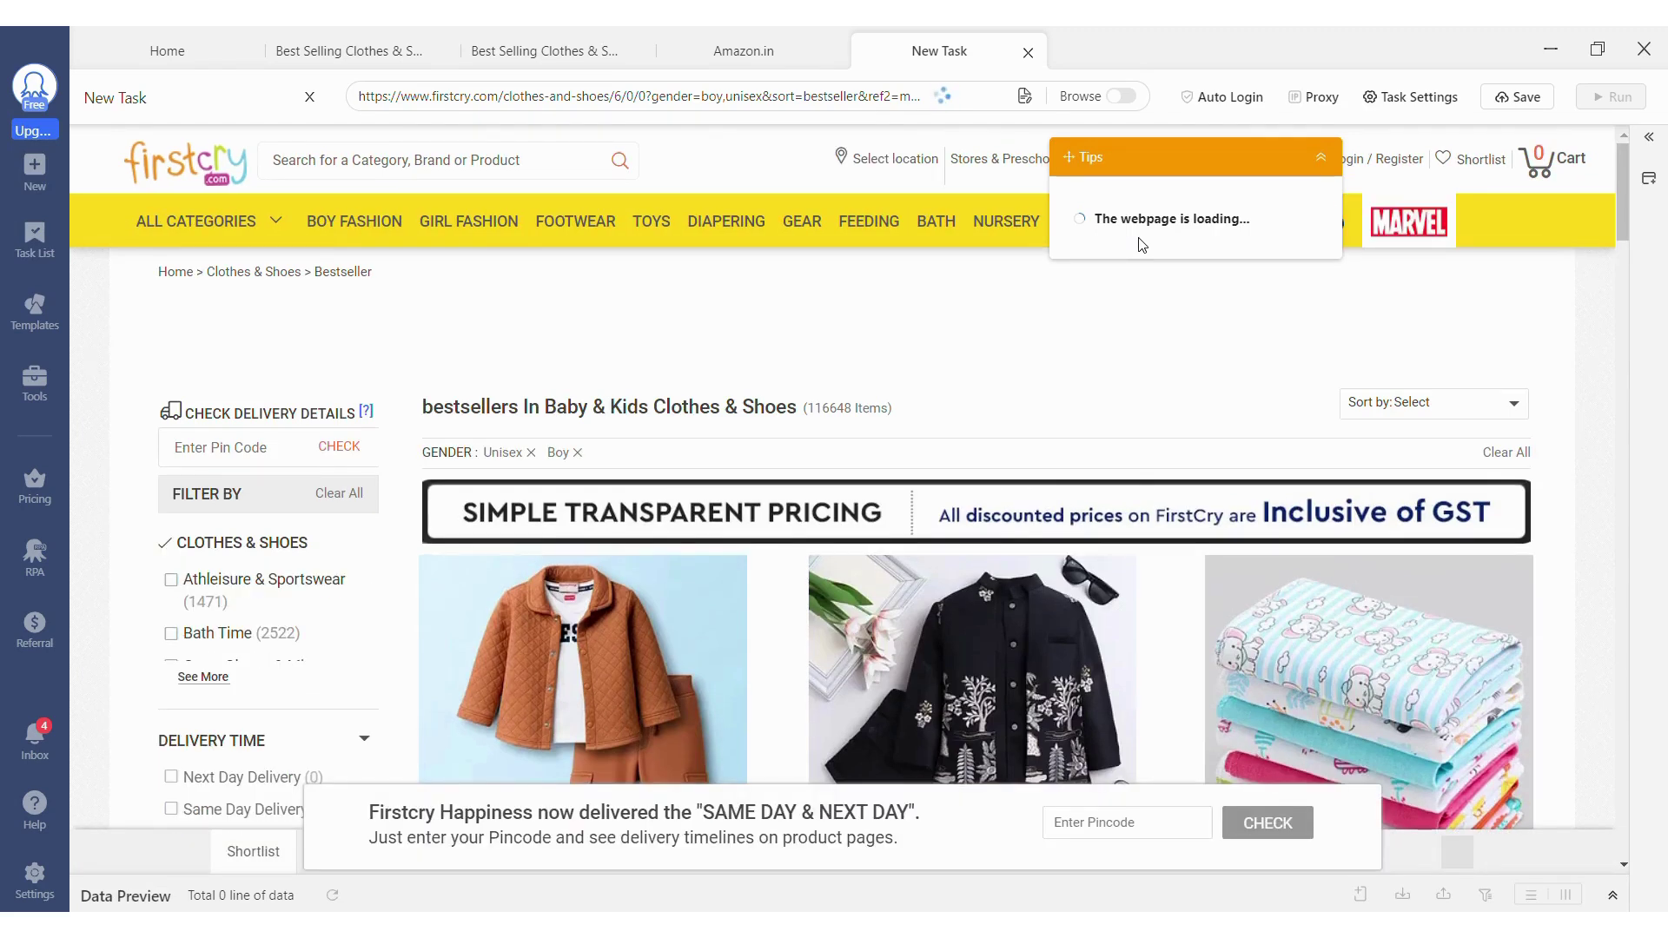
- In the already detected FirstCry task, review the highlighted fields and create the workflow with pagination and page scrolls
{"action": "left_click", "coordinate": [546, 68]}
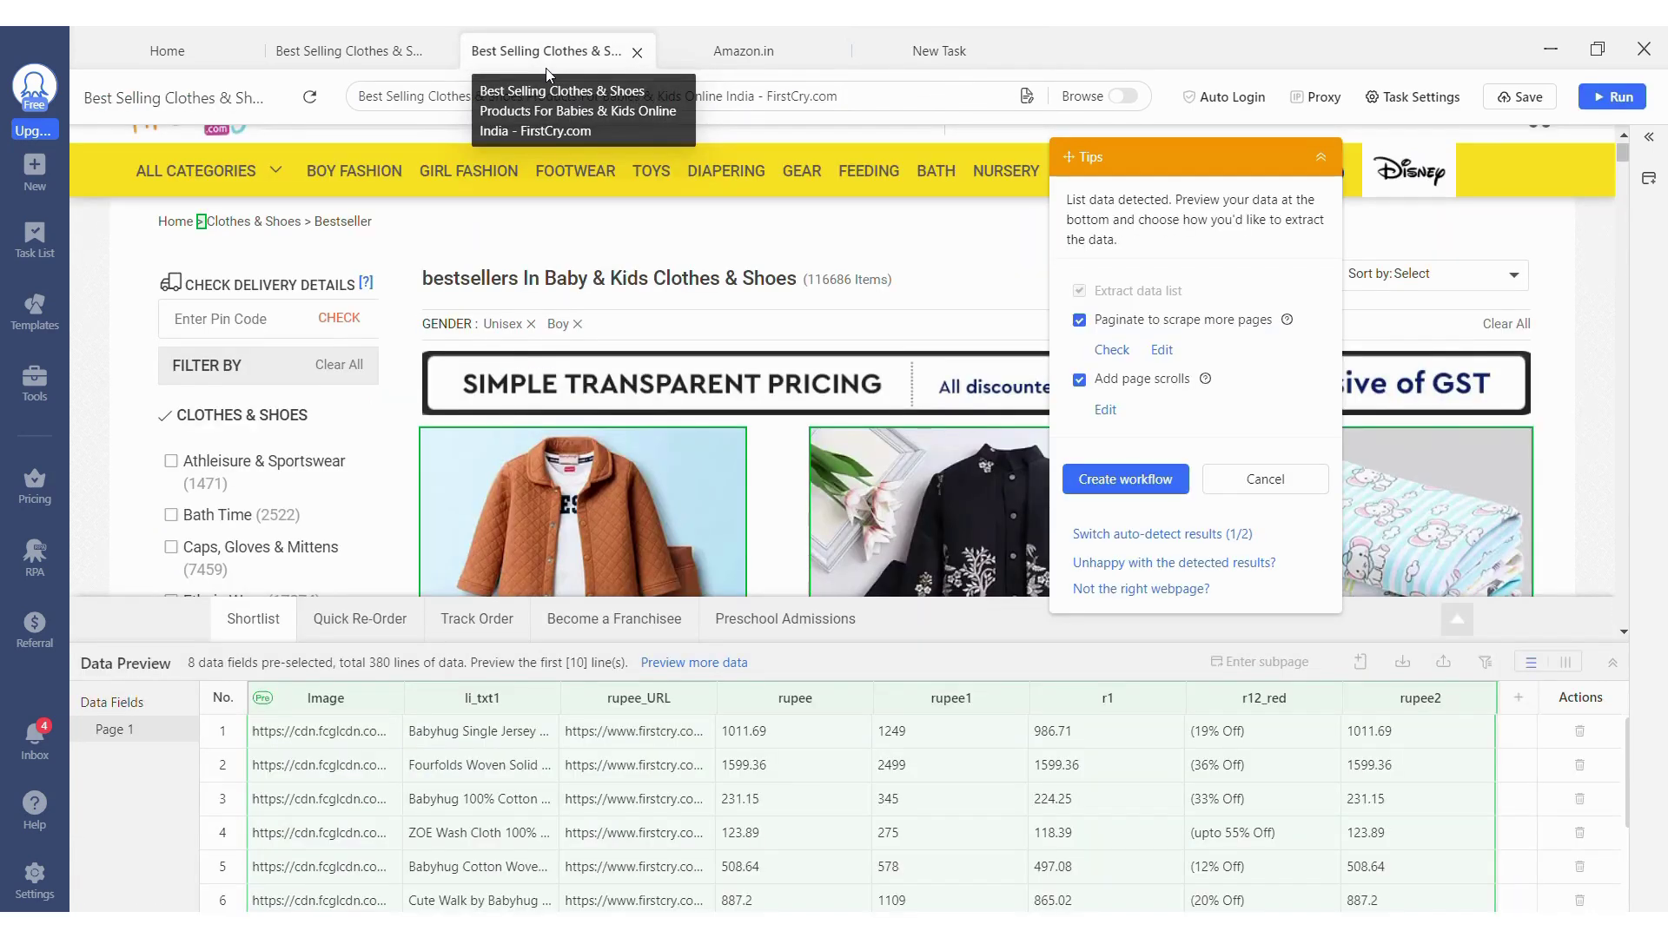
{"action": "scroll", "coordinate": [810, 501], "scroll_direction": "down", "scroll_amount": 10}
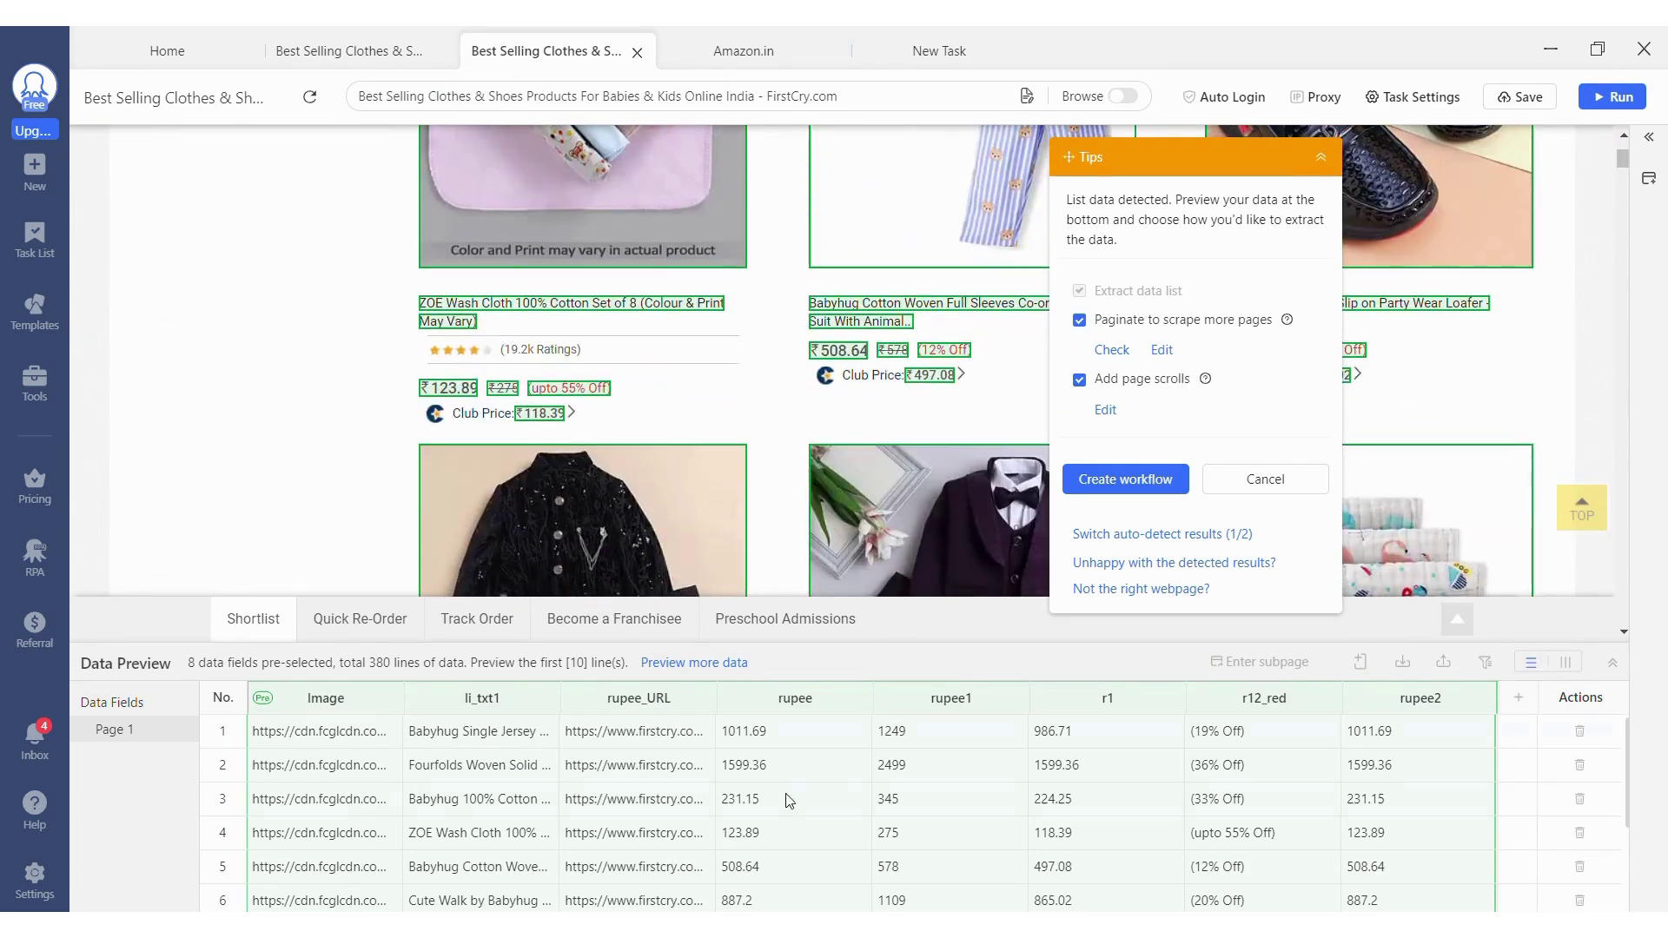
{"action": "scroll", "coordinate": [787, 834], "scroll_direction": "down", "scroll_amount": 1}
{"action": "scroll", "coordinate": [787, 837], "scroll_direction": "up", "scroll_amount": 1}
{"action": "scroll", "coordinate": [765, 425], "scroll_direction": "up", "scroll_amount": 10}
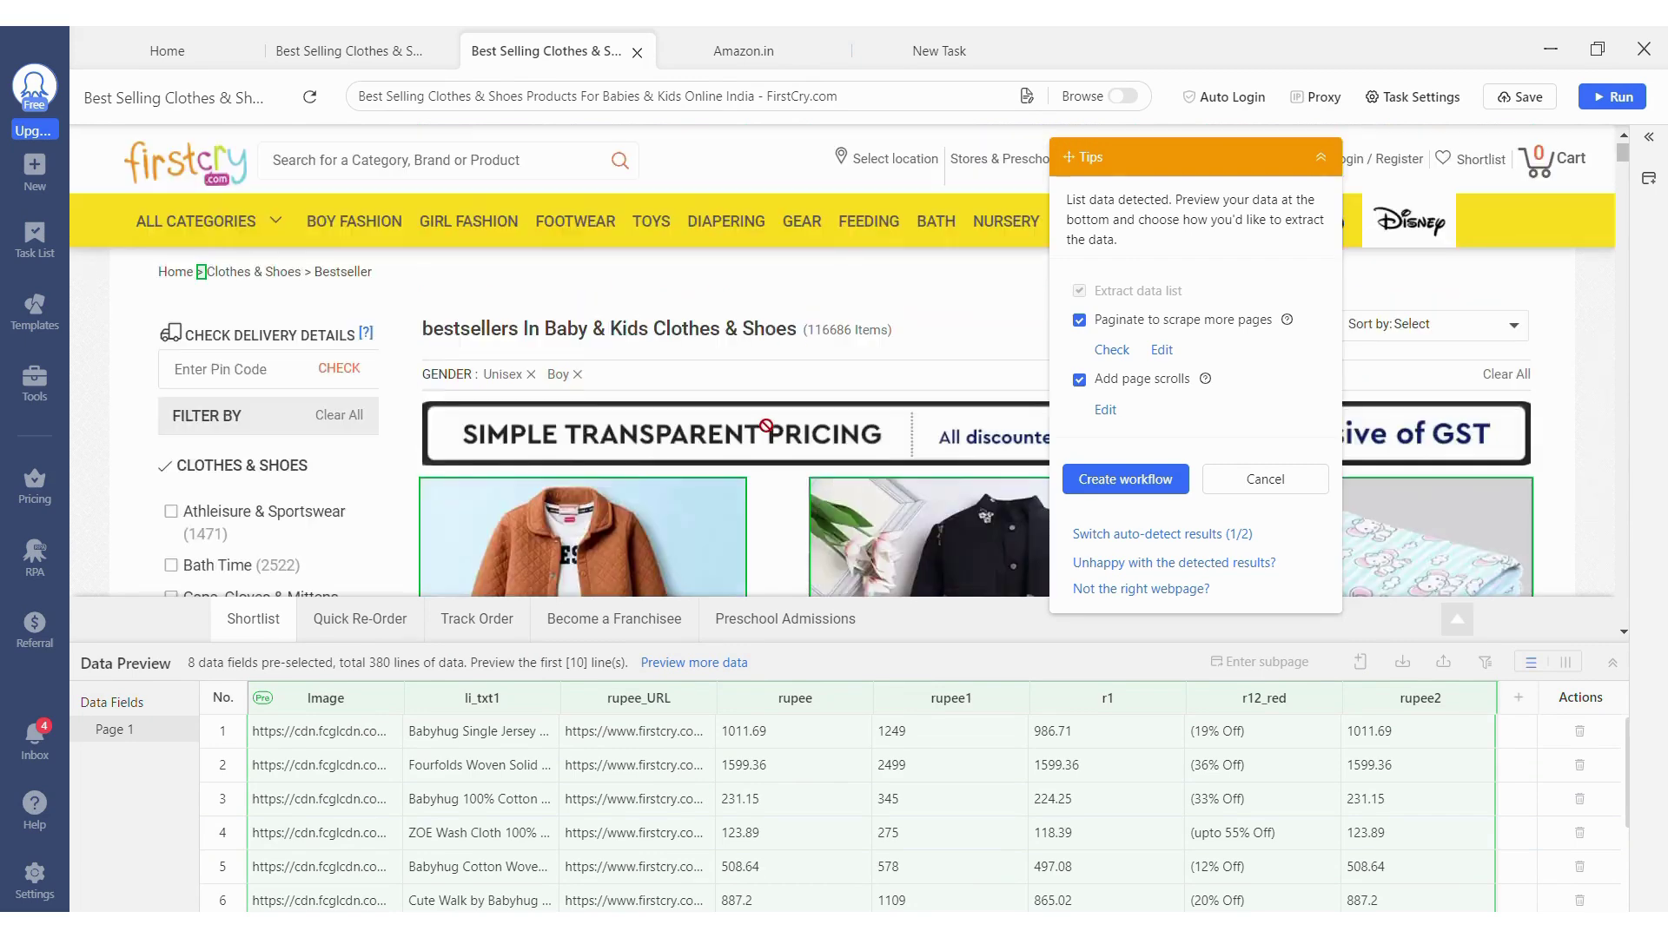
{"action": "left_click", "coordinate": [1107, 492]}
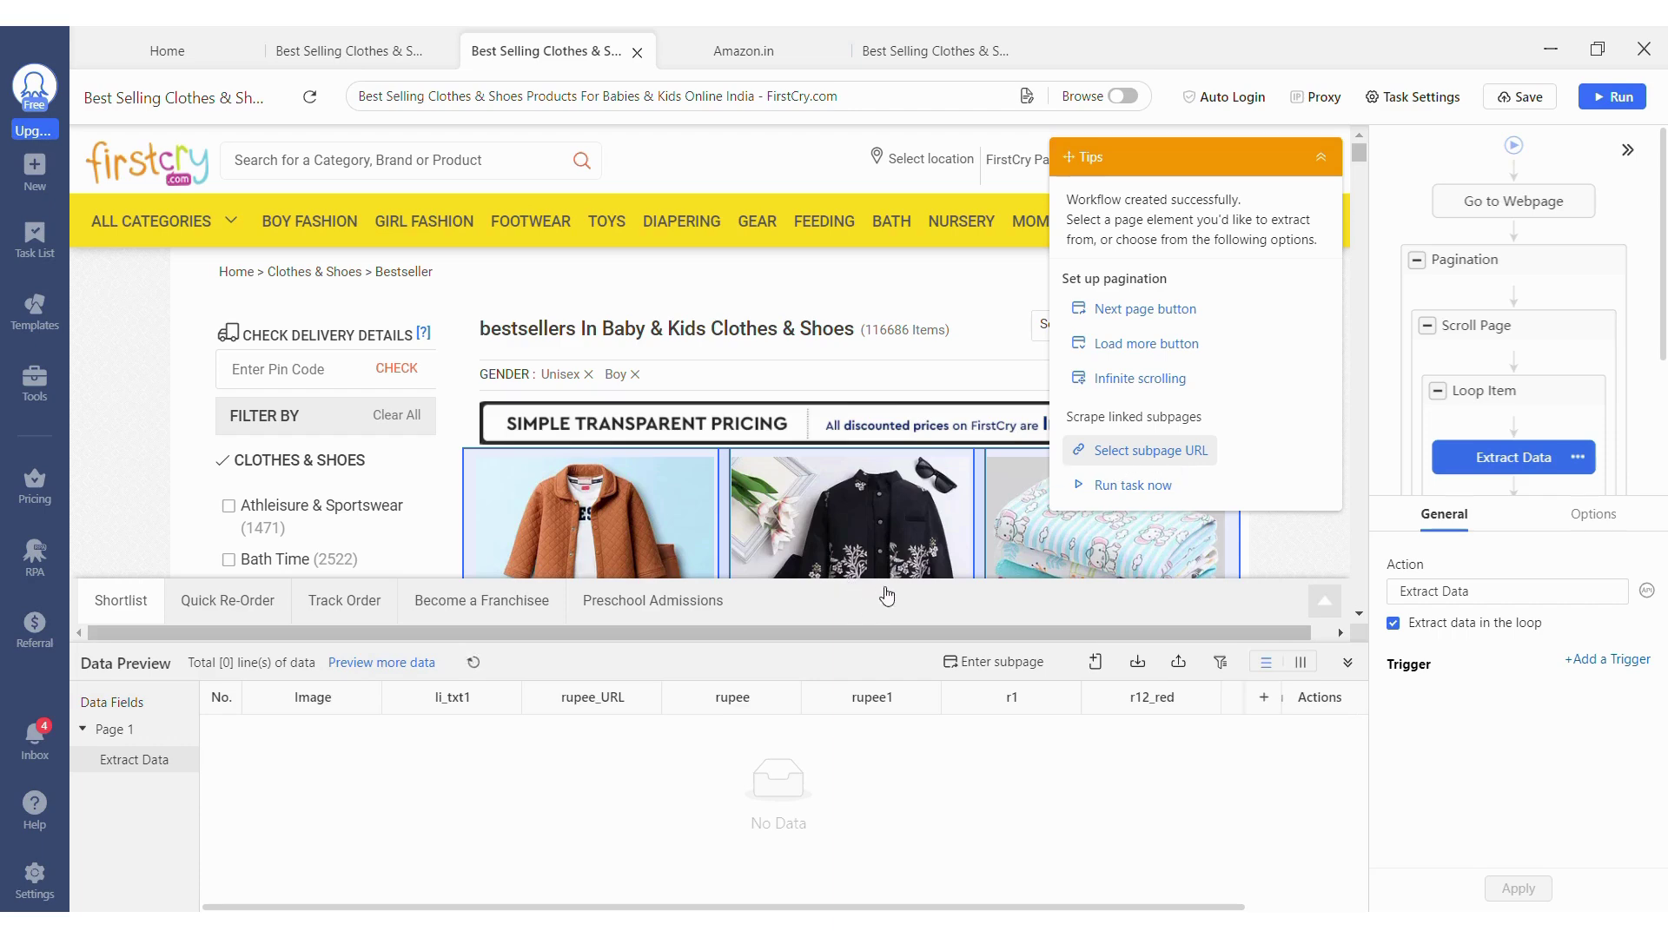
- Add subpage navigation through the rupee_URL field and cancel auto-detection on the product detail page
{"action": "left_click", "coordinate": [1129, 455]}
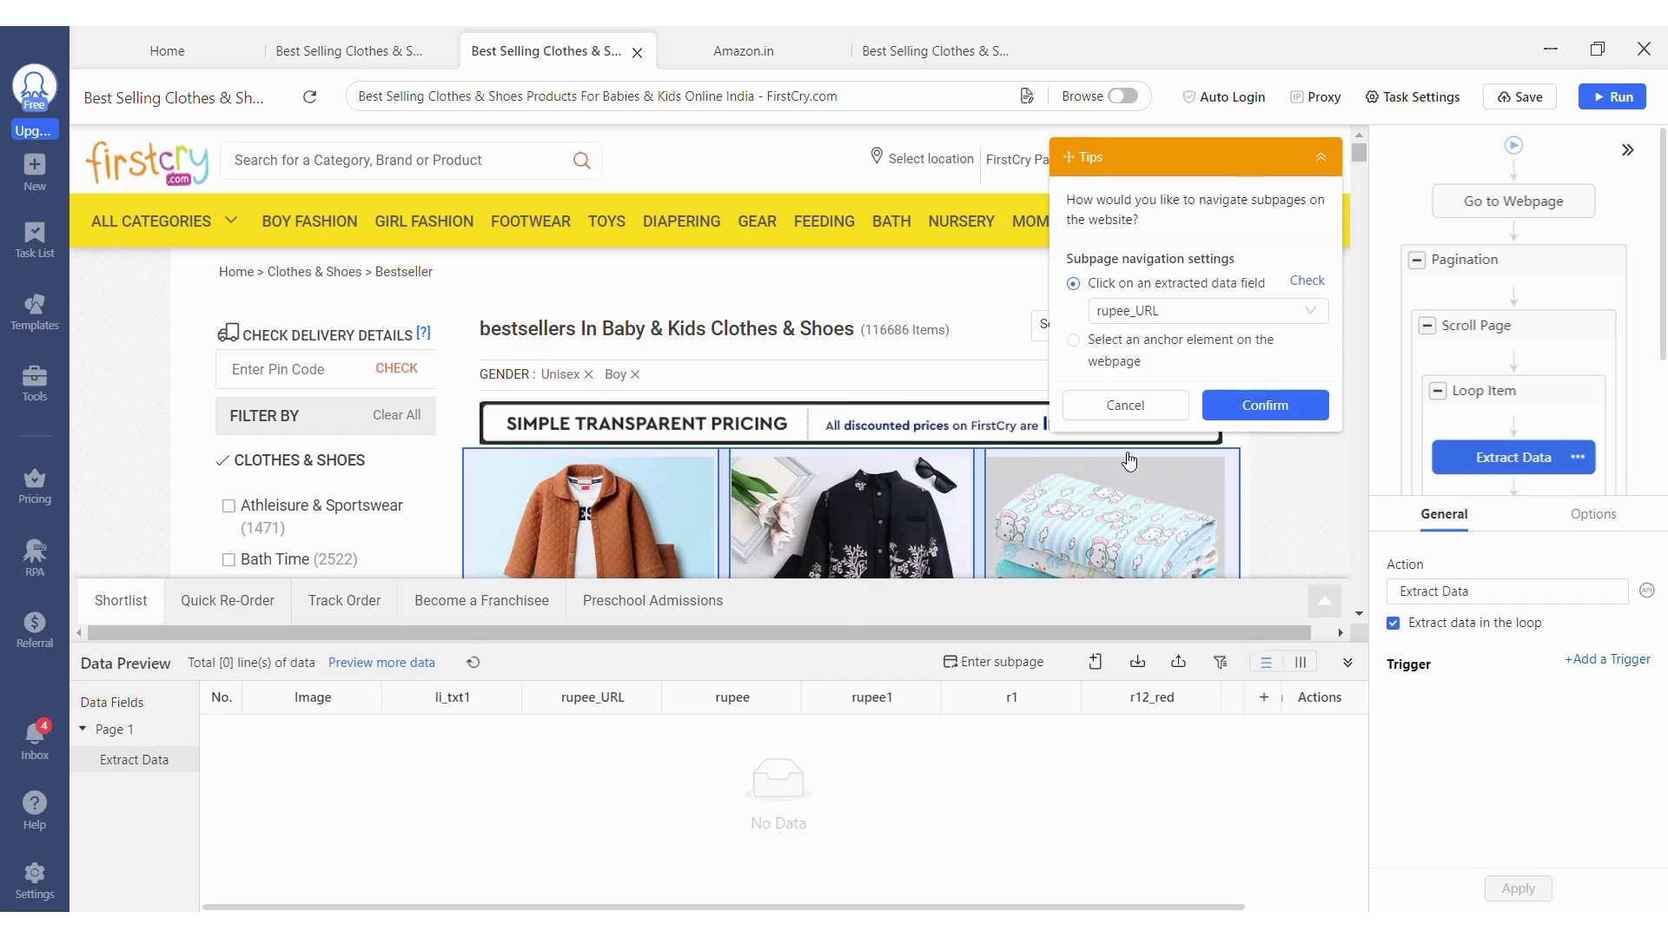
{"action": "left_click", "coordinate": [1270, 417]}
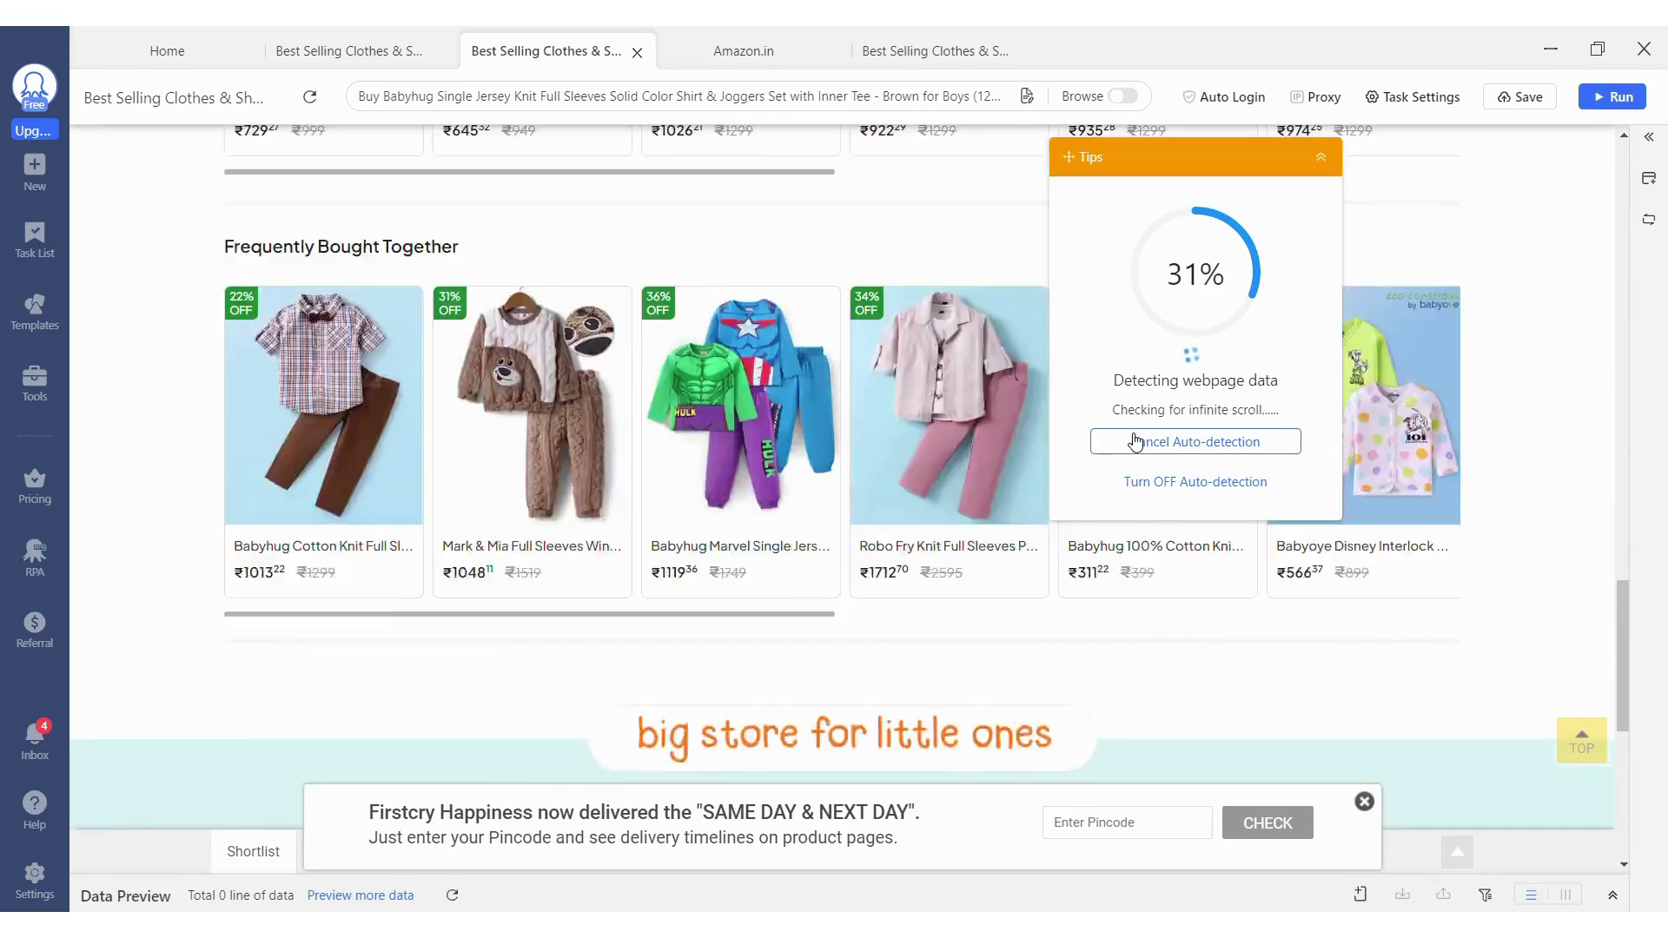
{"action": "left_click", "coordinate": [1136, 440]}
- Add a click action that expands the Product Information section of the product page
{"action": "scroll", "coordinate": [954, 420], "scroll_direction": "down", "scroll_amount": 10}
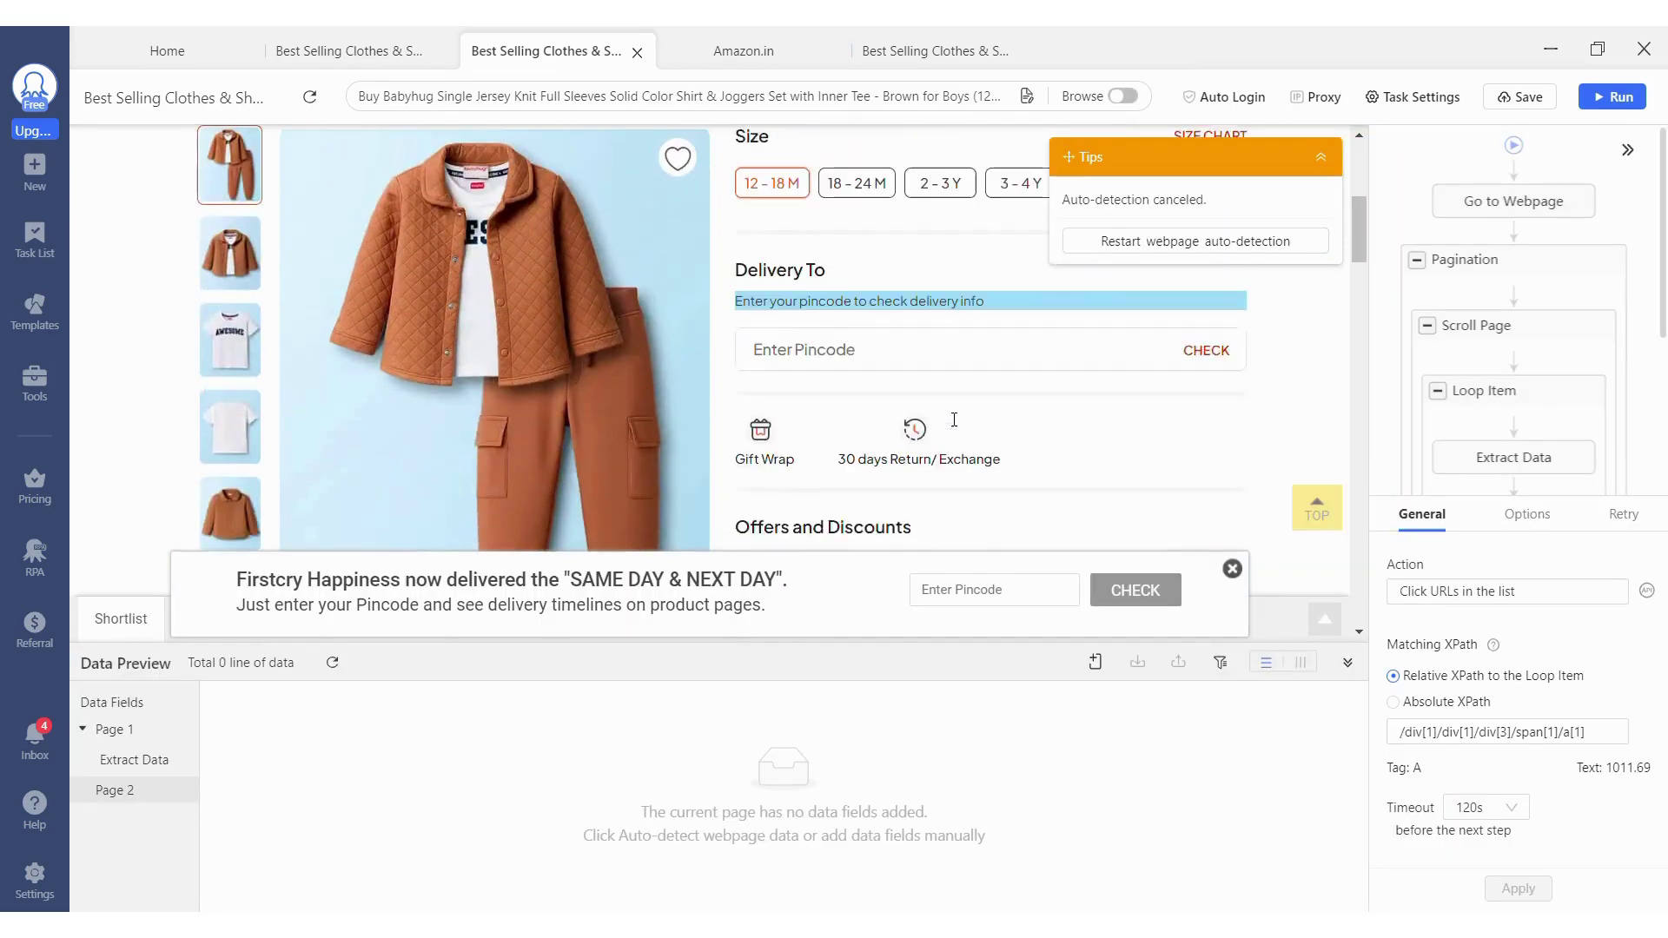
{"action": "scroll", "coordinate": [954, 420], "scroll_direction": "down", "scroll_amount": 2}
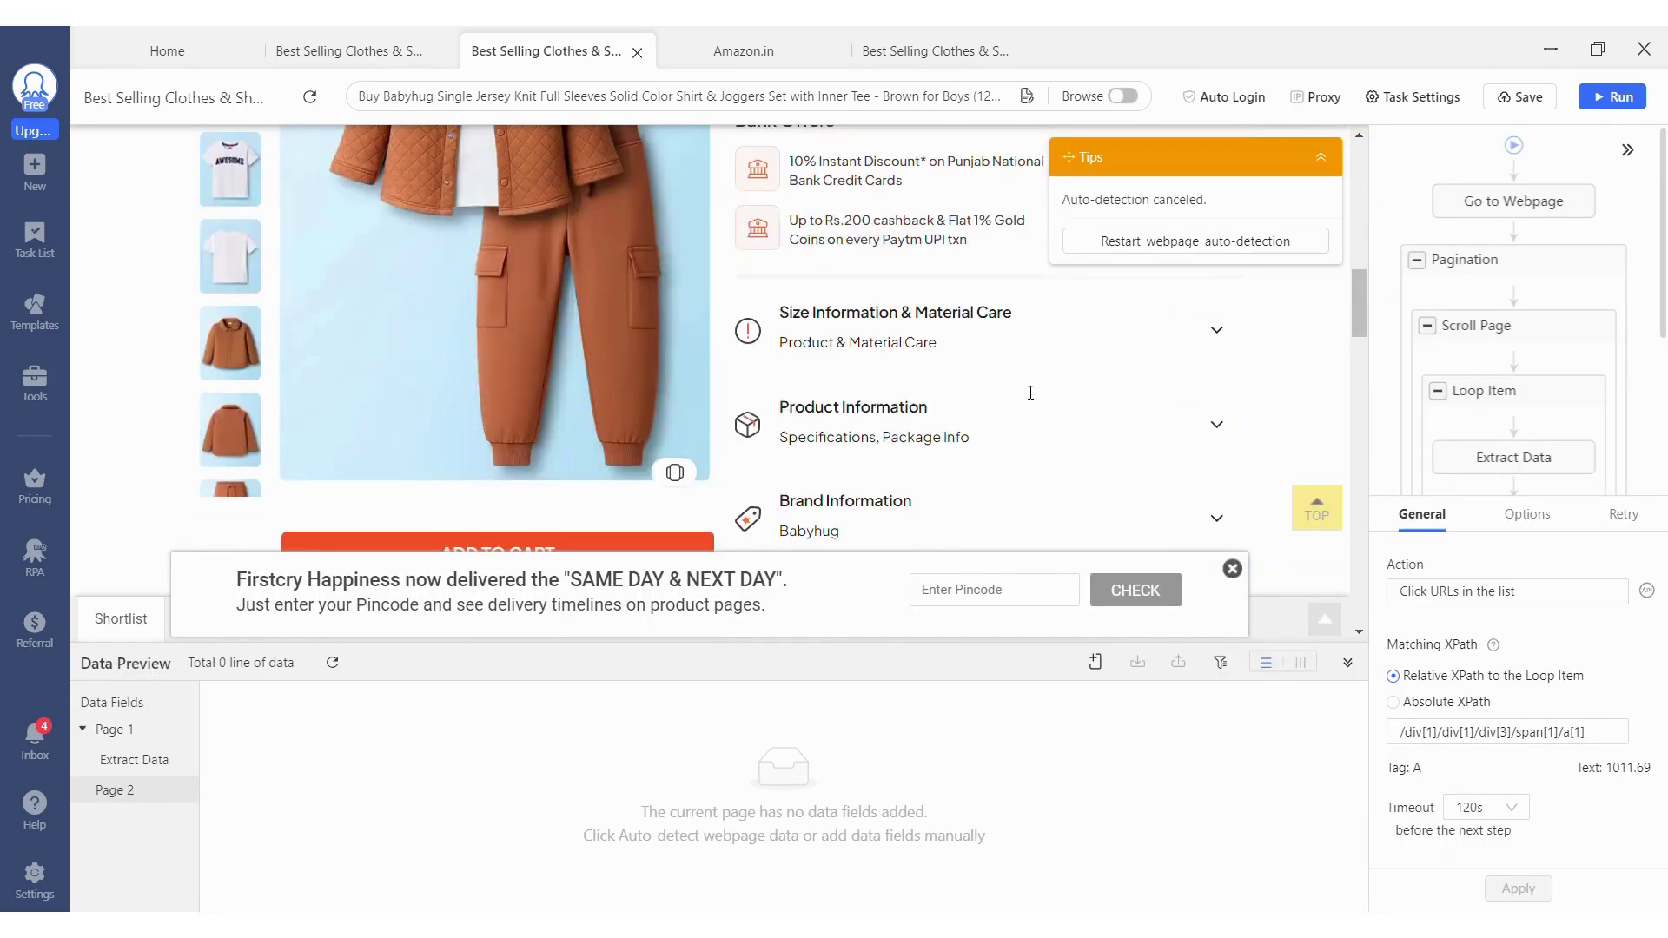
{"action": "left_click", "coordinate": [1223, 439]}
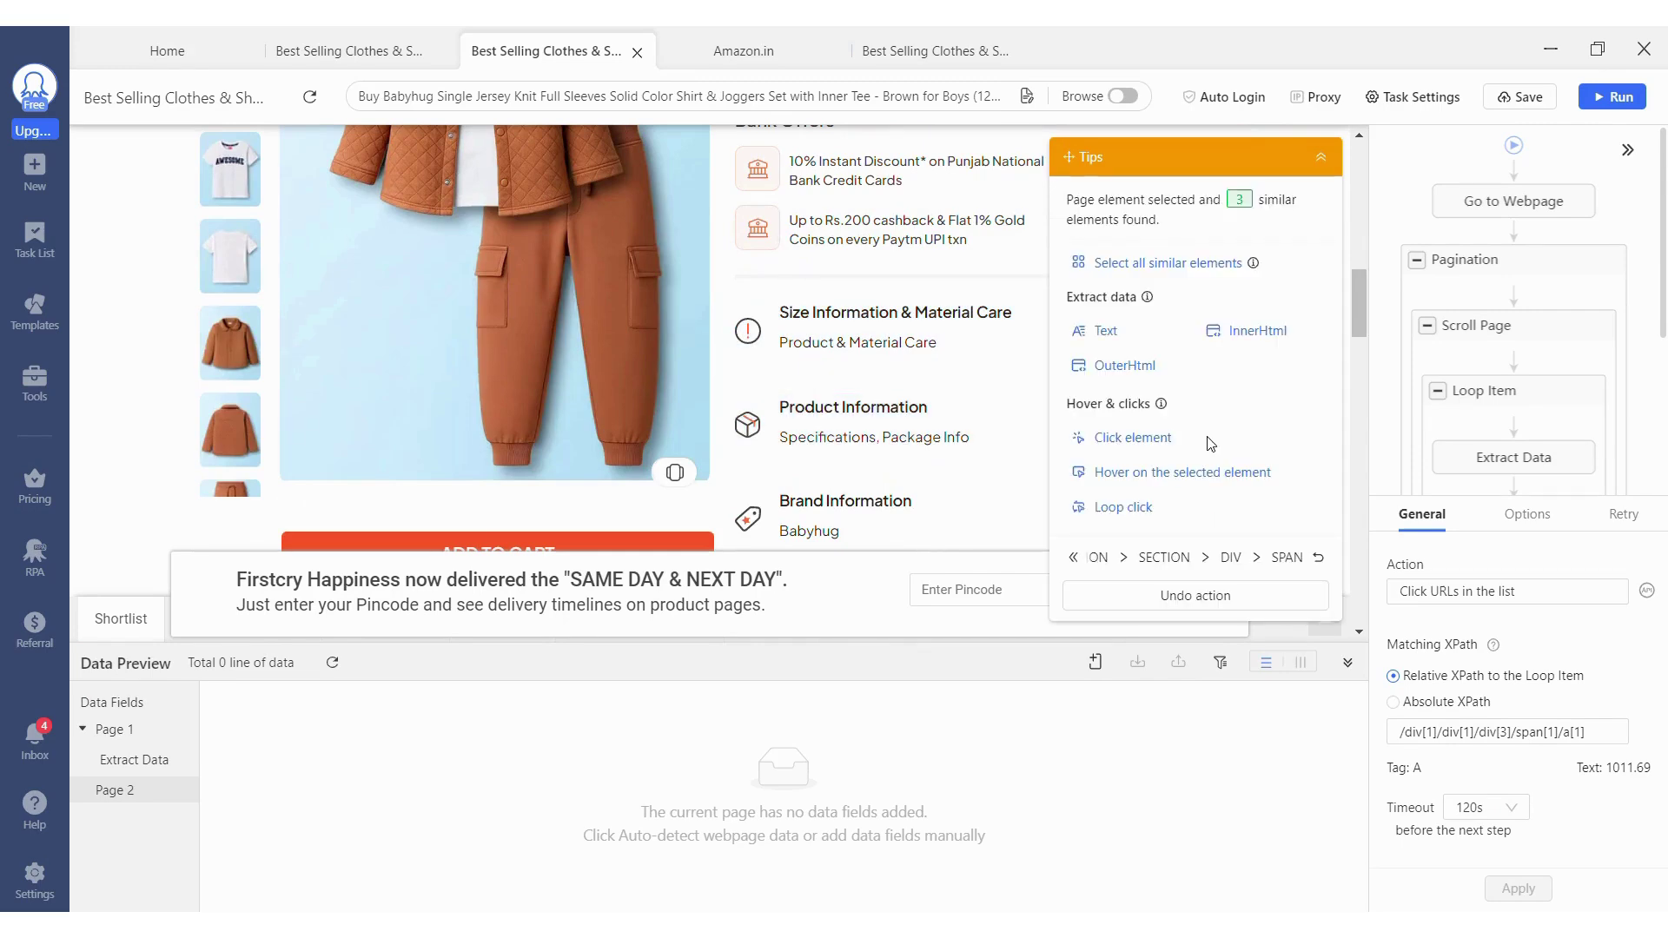
{"action": "left_click", "coordinate": [1131, 439]}
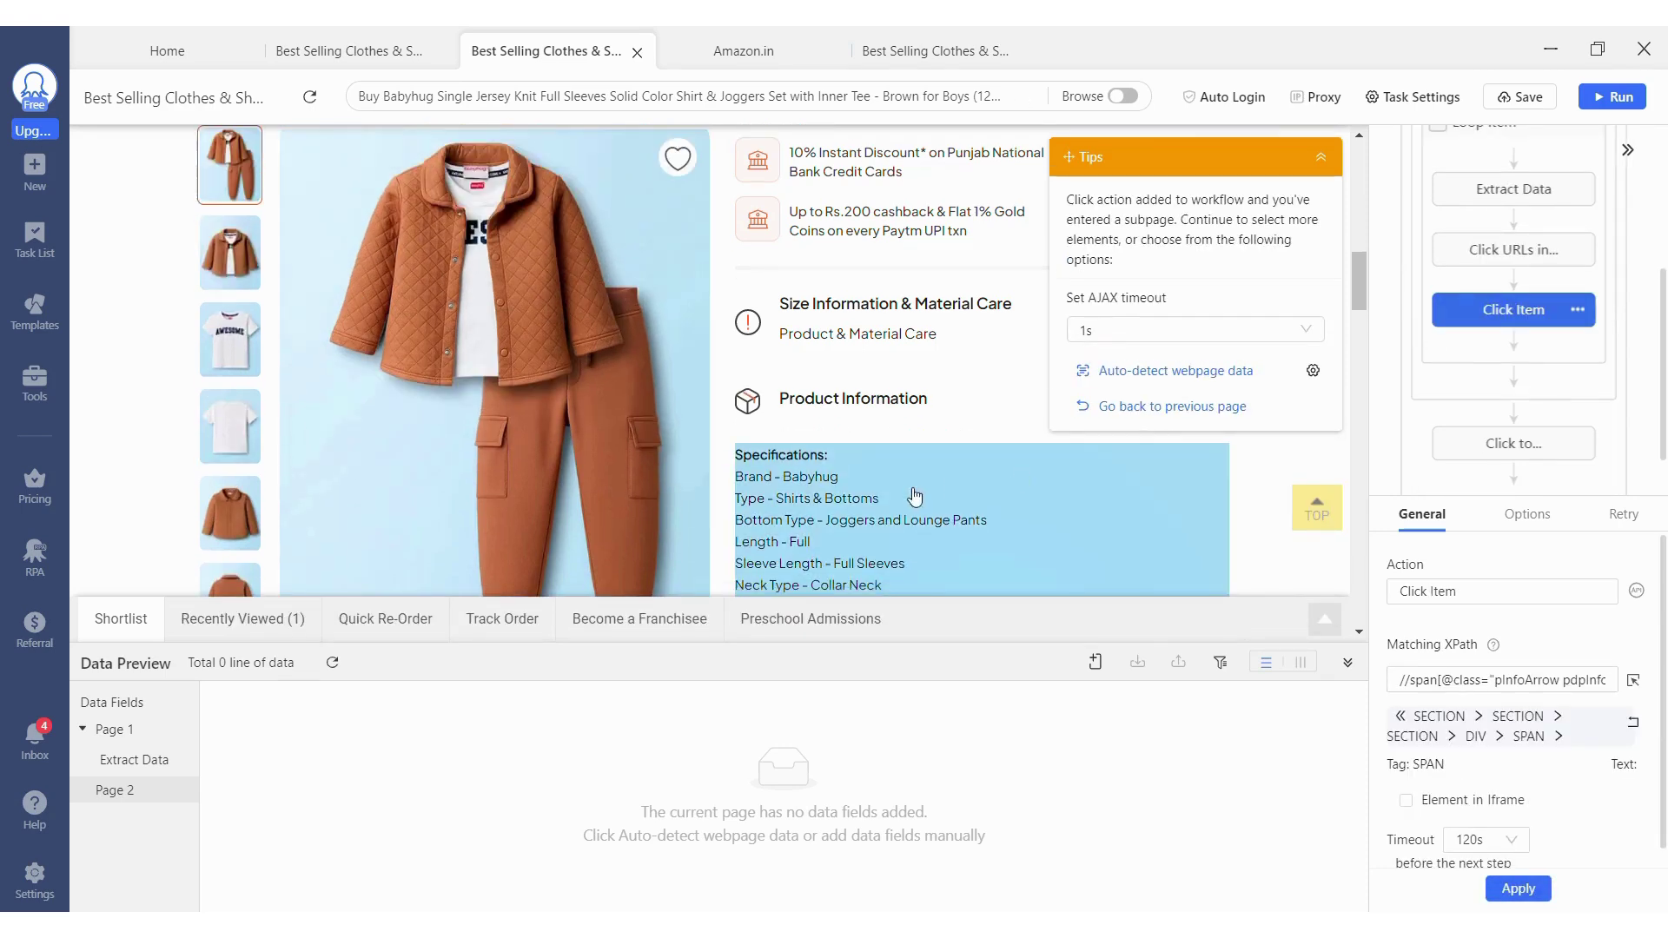
- Add a click action on the "Manufacturing, Import, Packaging and Customer Care Information" link in the product details
{"action": "scroll", "coordinate": [914, 496], "scroll_direction": "down", "scroll_amount": 6}
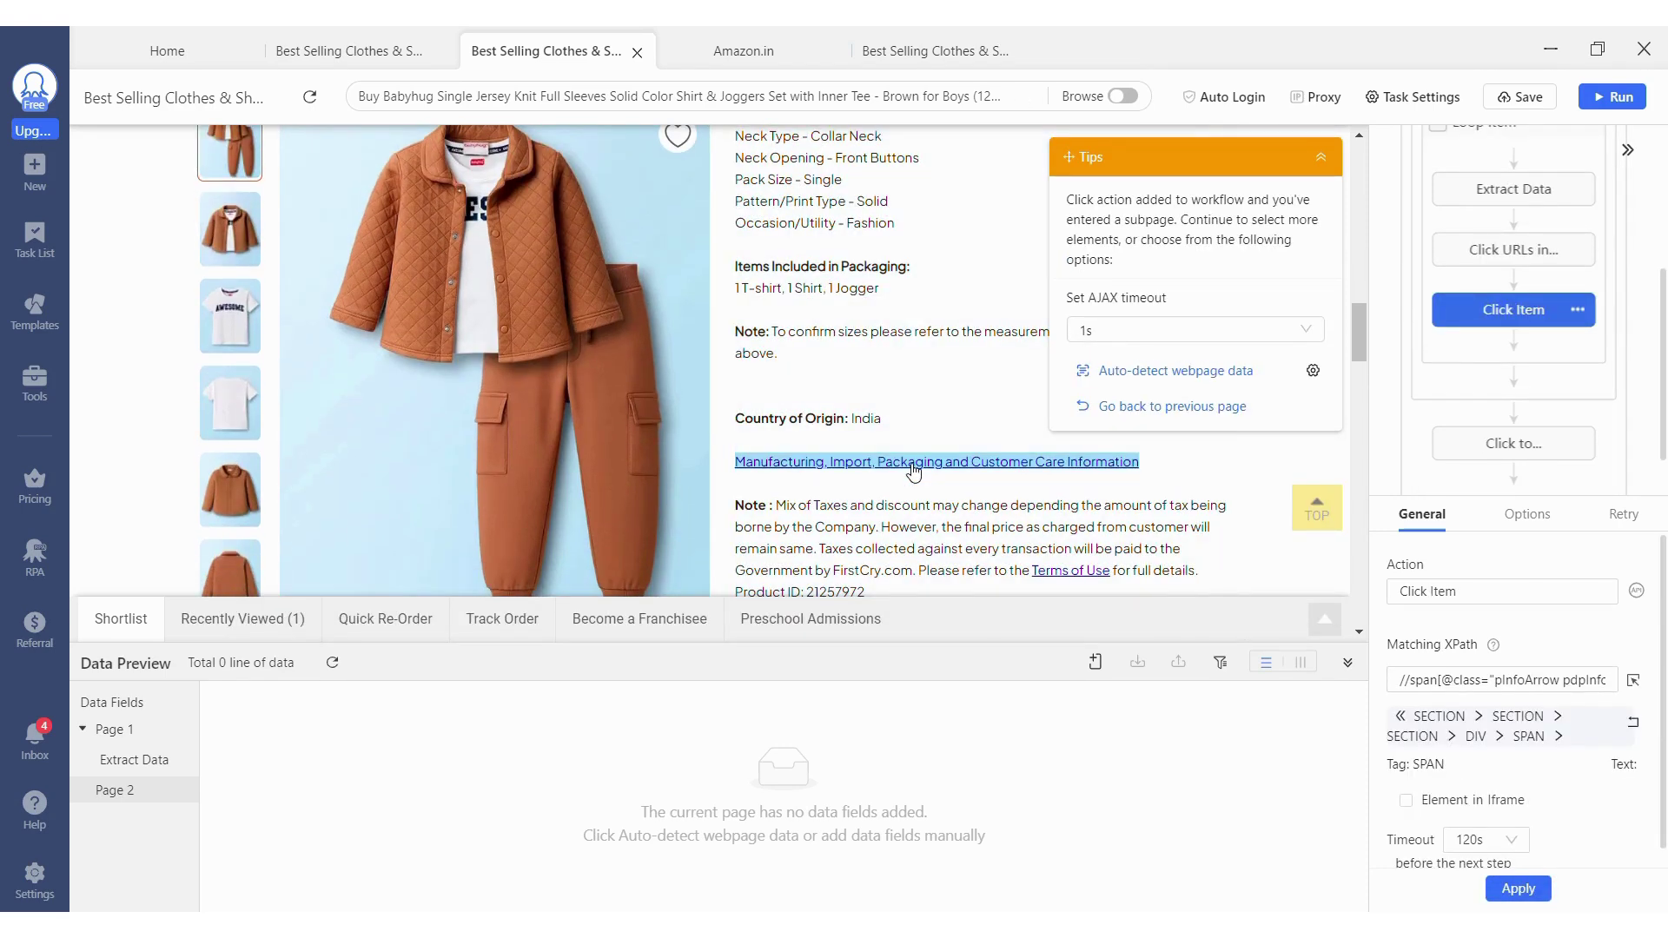
{"action": "left_click", "coordinate": [913, 470]}
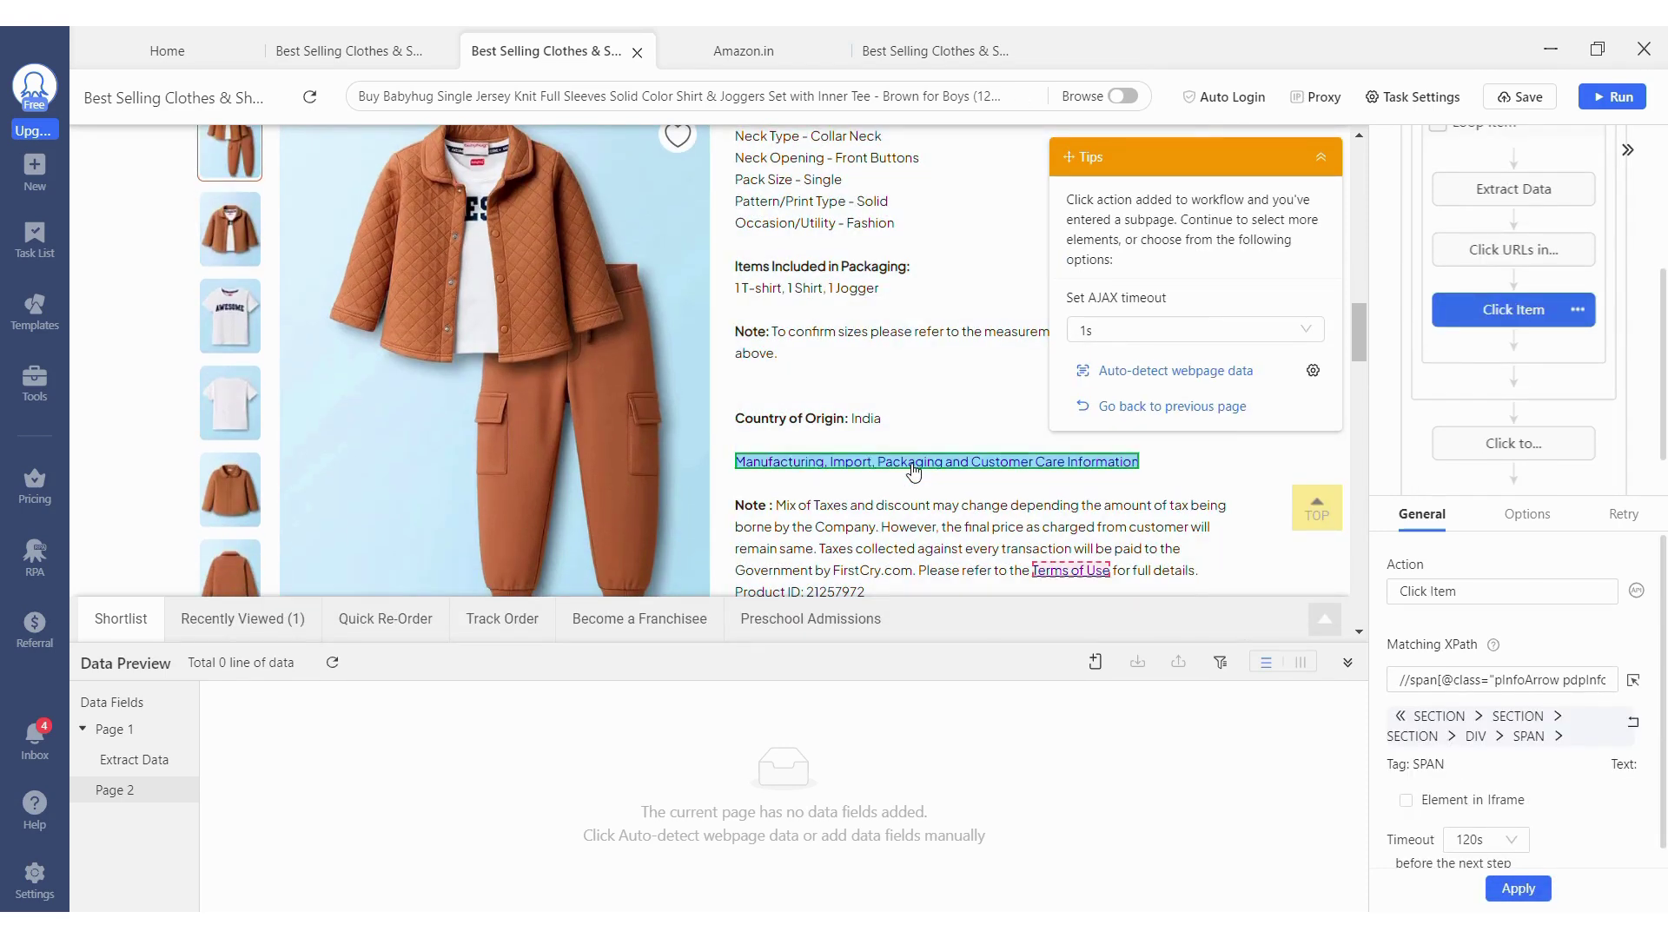
{"action": "left_click", "coordinate": [1092, 473]}
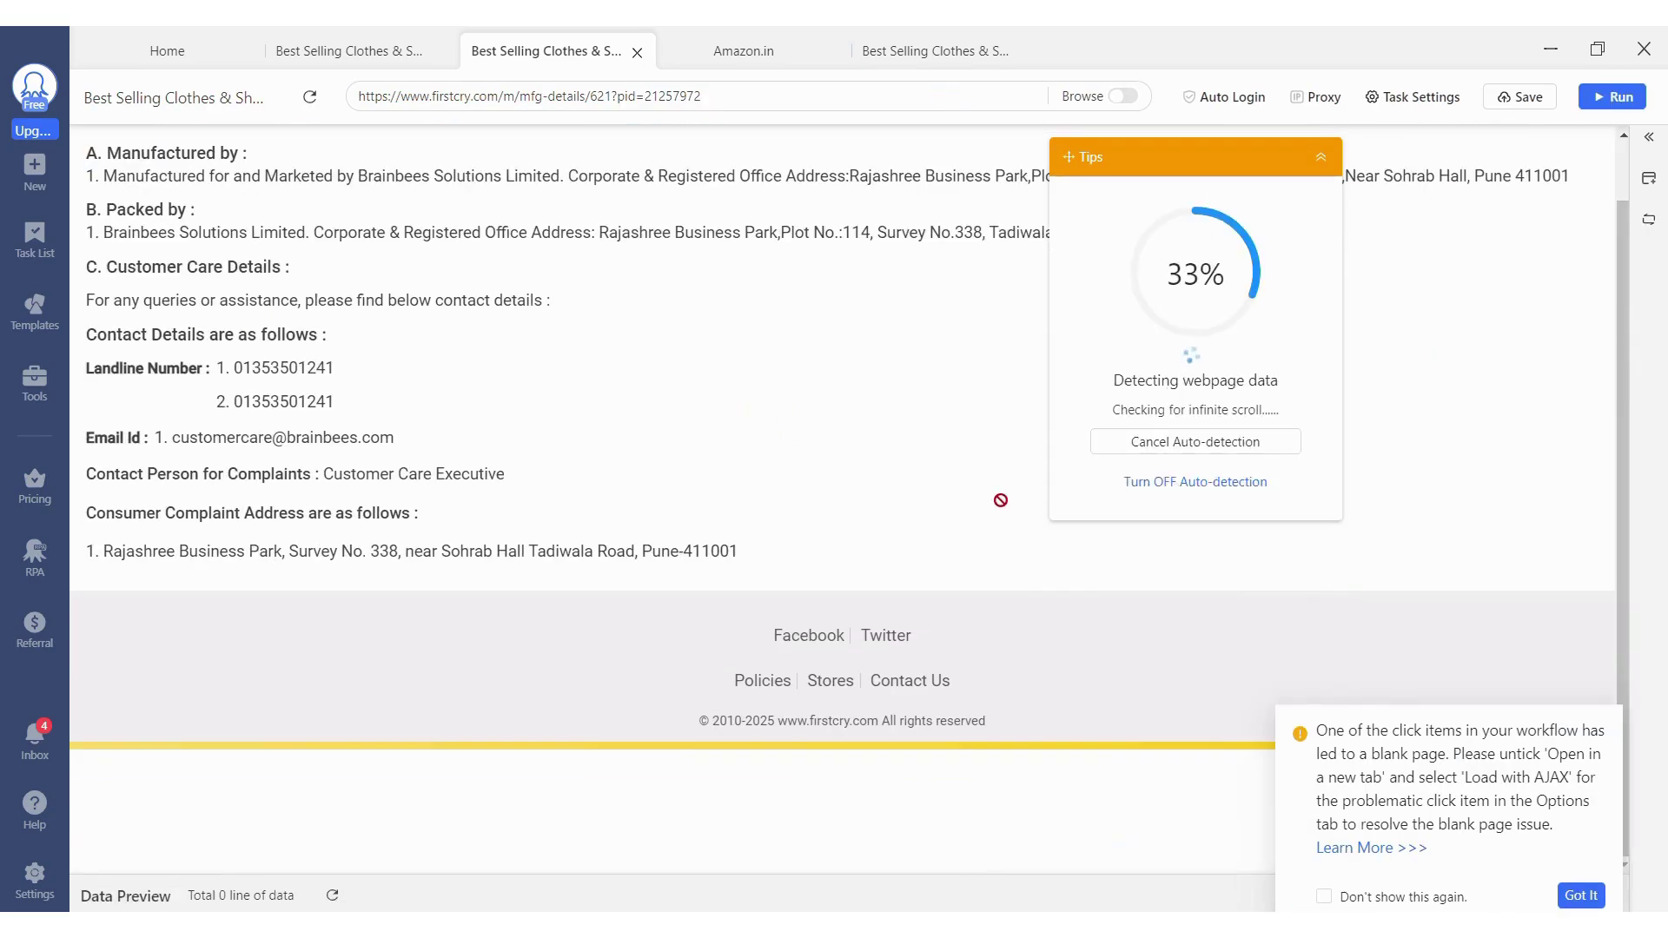
- Cancel auto-detection on the manufacturing details page and extract the text of the whole manufacturer and customer care block
{"action": "left_click", "coordinate": [1195, 442]}
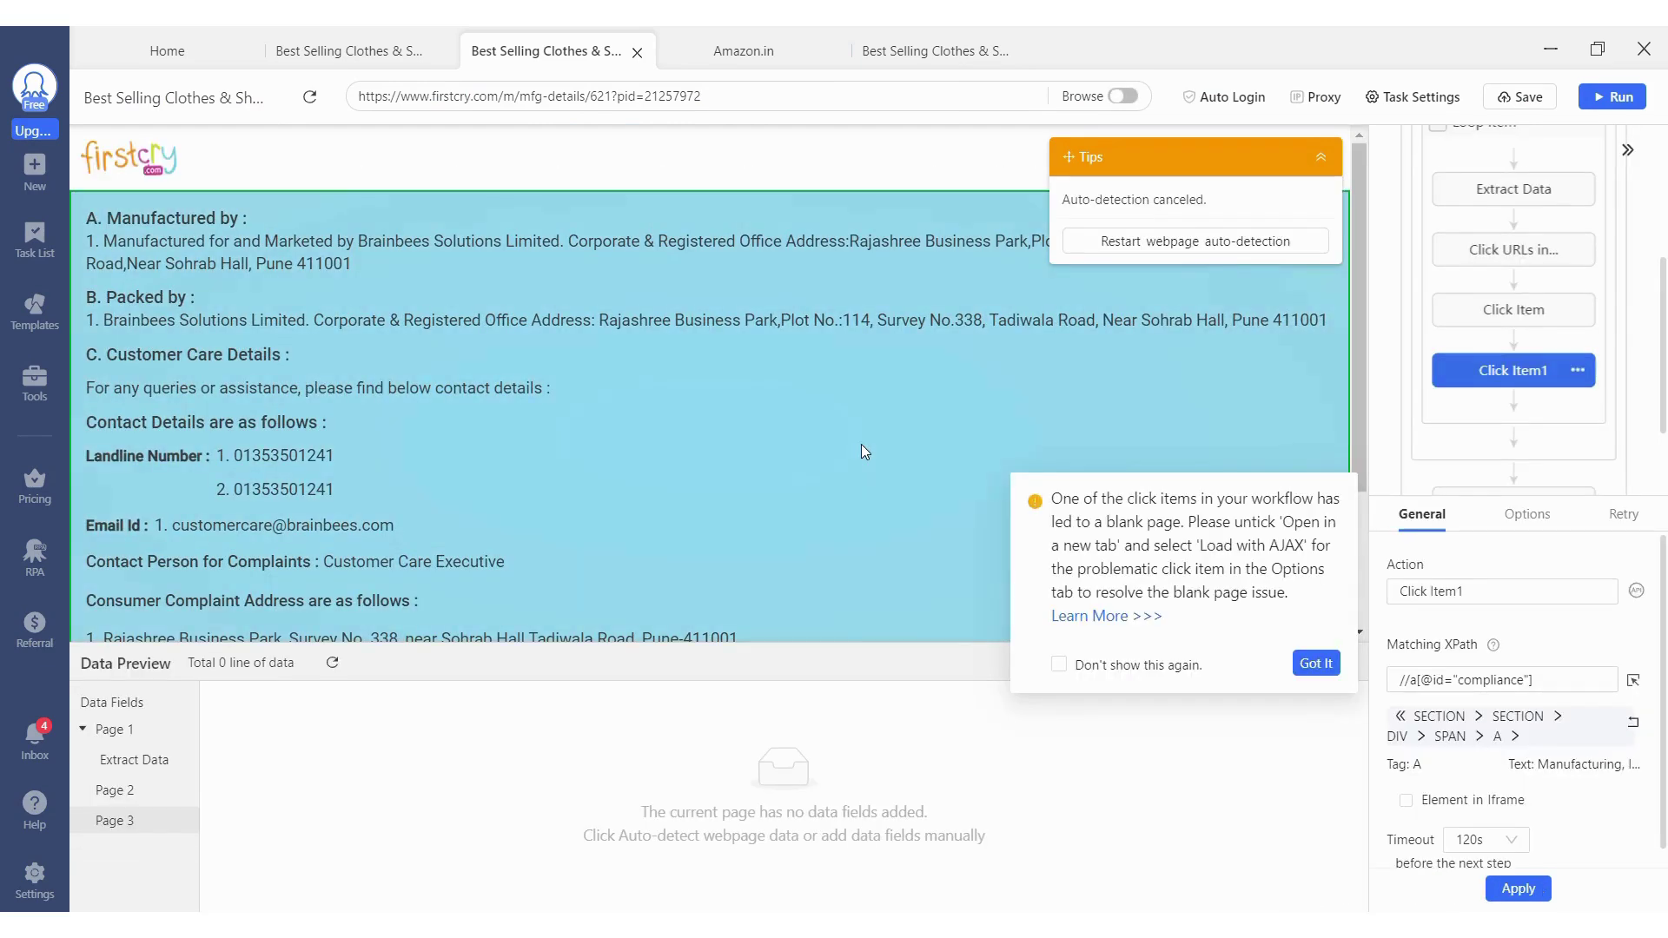
{"action": "left_click", "coordinate": [863, 447]}
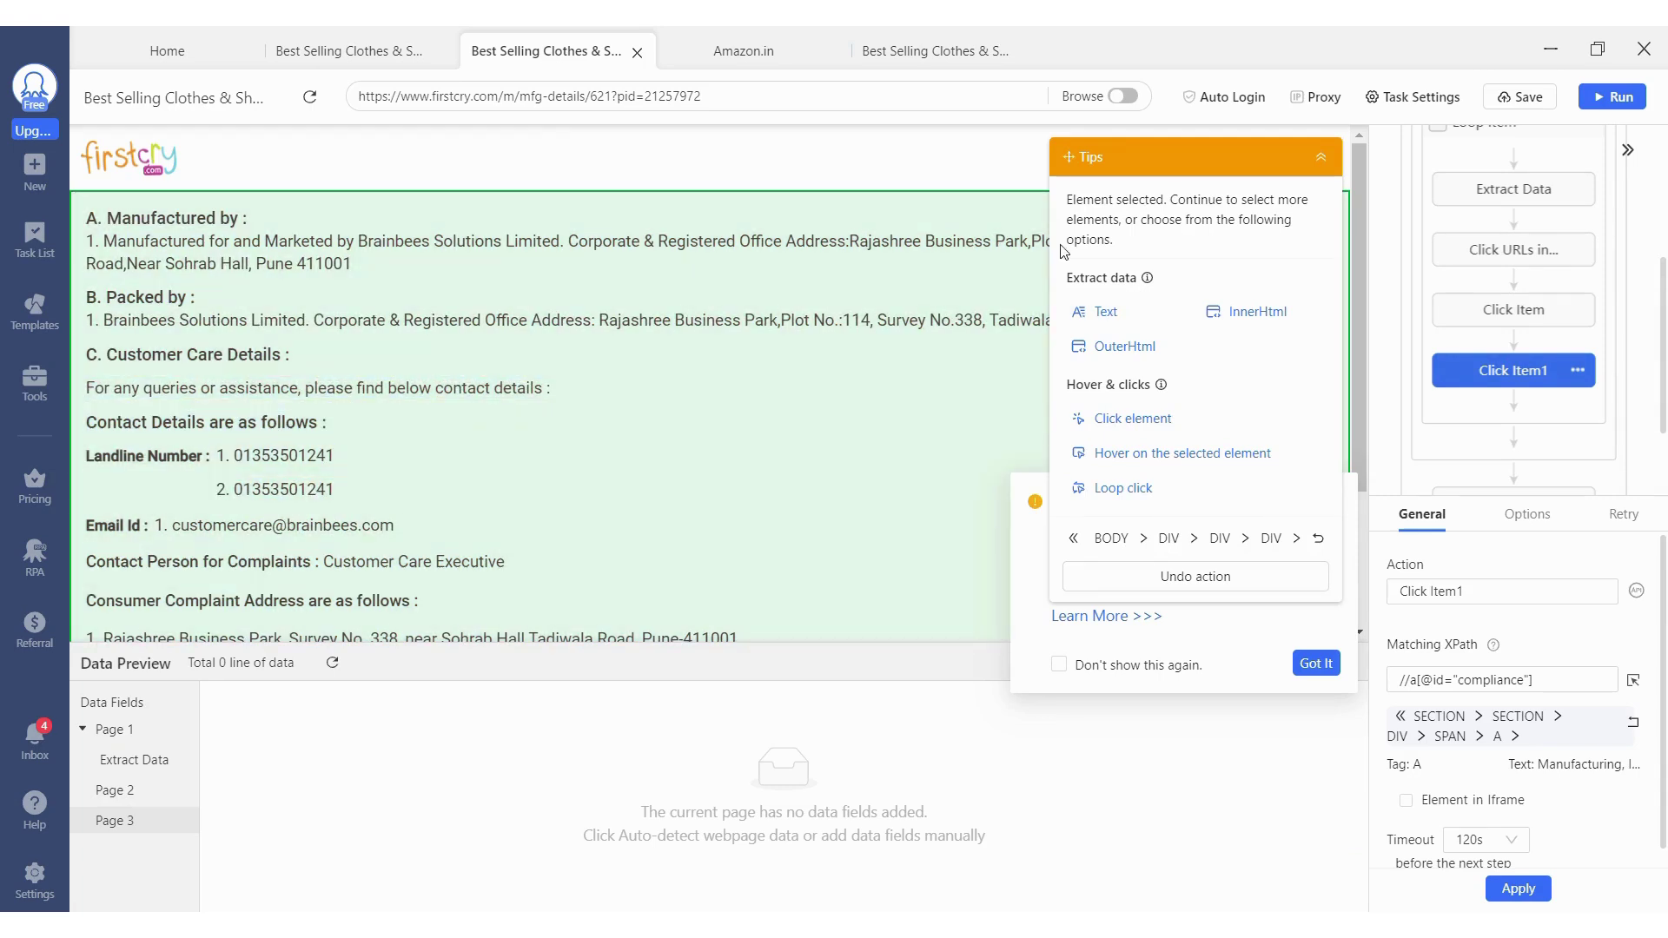
{"action": "left_click", "coordinate": [1104, 317]}
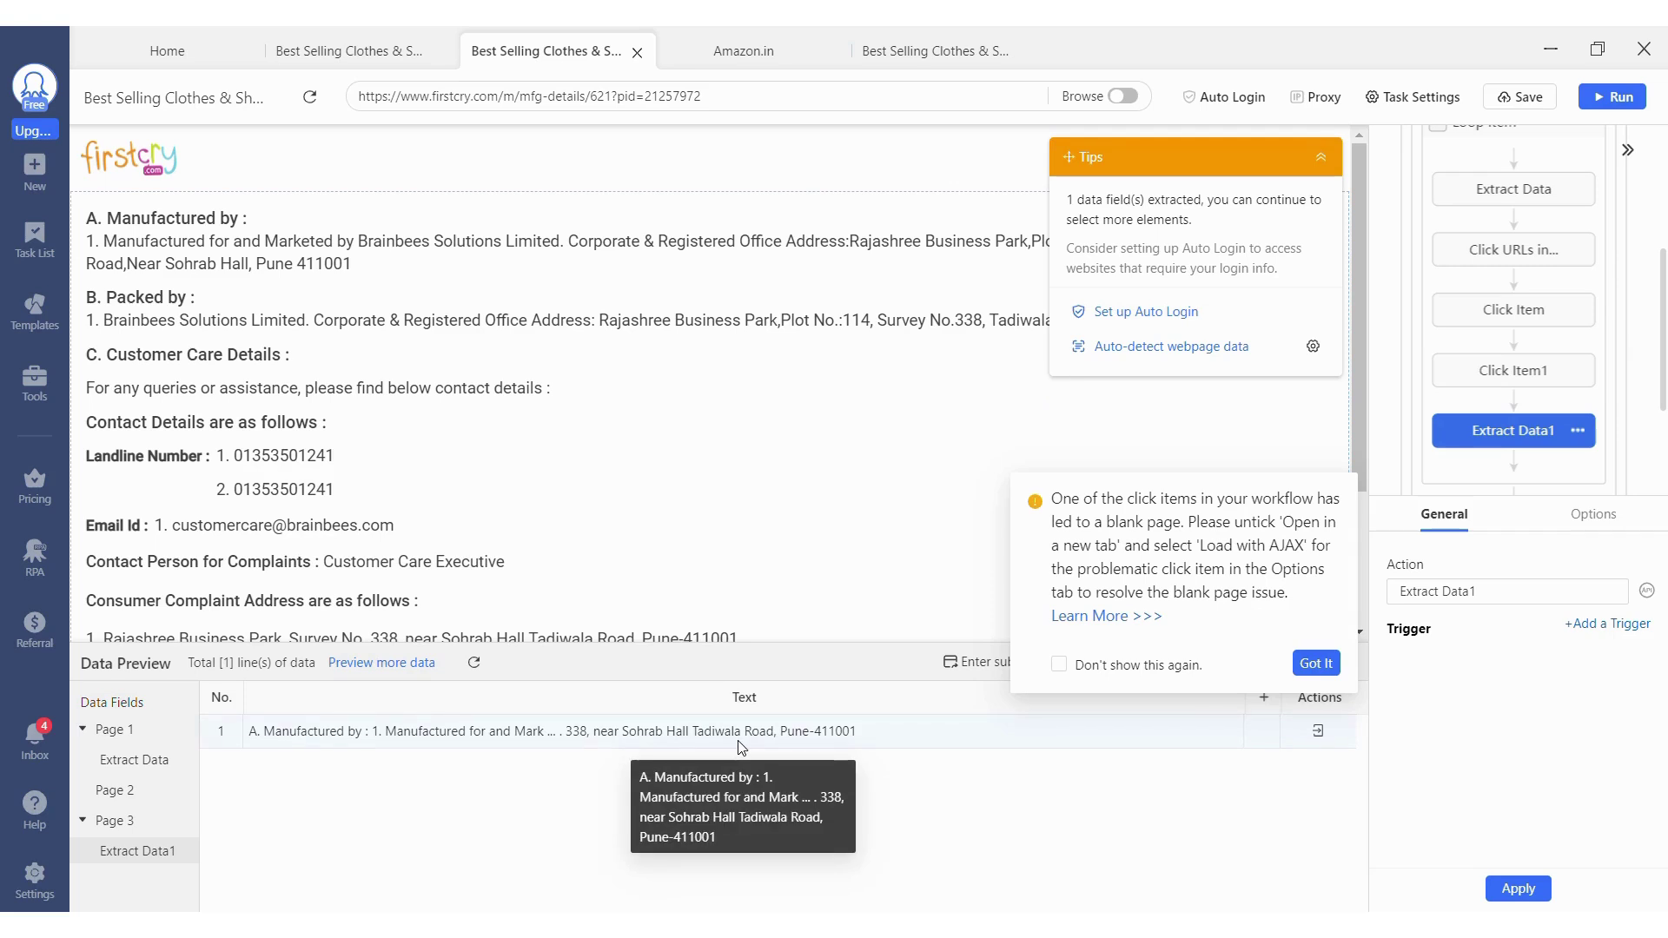
- Run the FirstCry task on the local device in Standard Mode and show its browser view
{"action": "left_click", "coordinate": [1598, 106]}
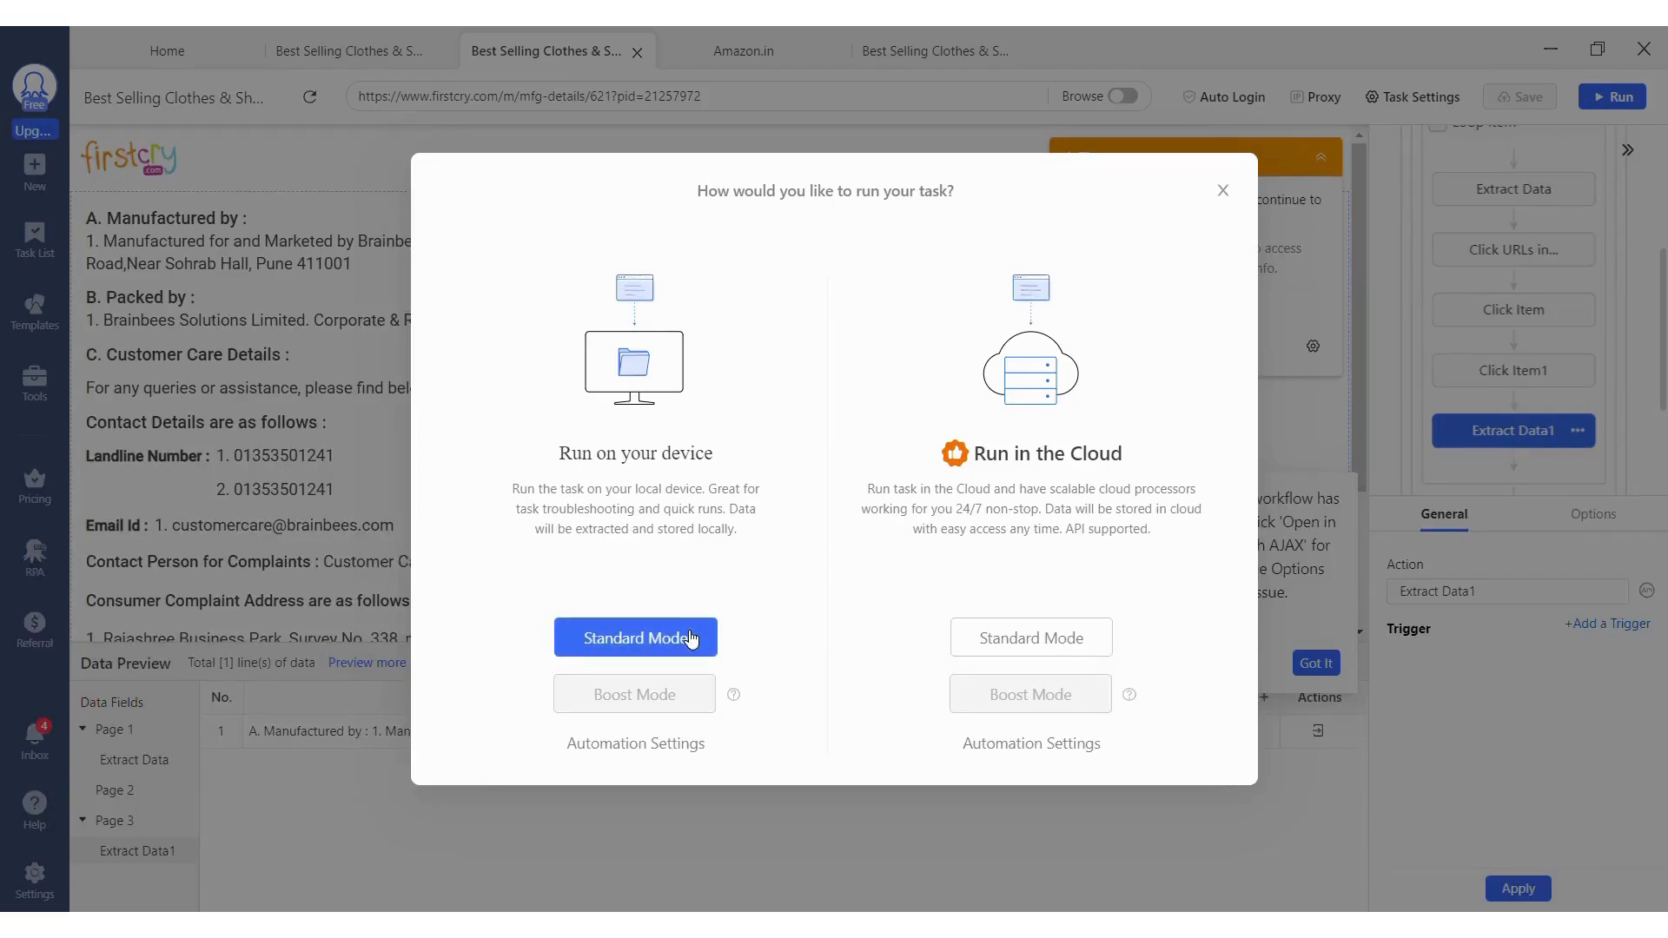
{"action": "left_click", "coordinate": [690, 639]}
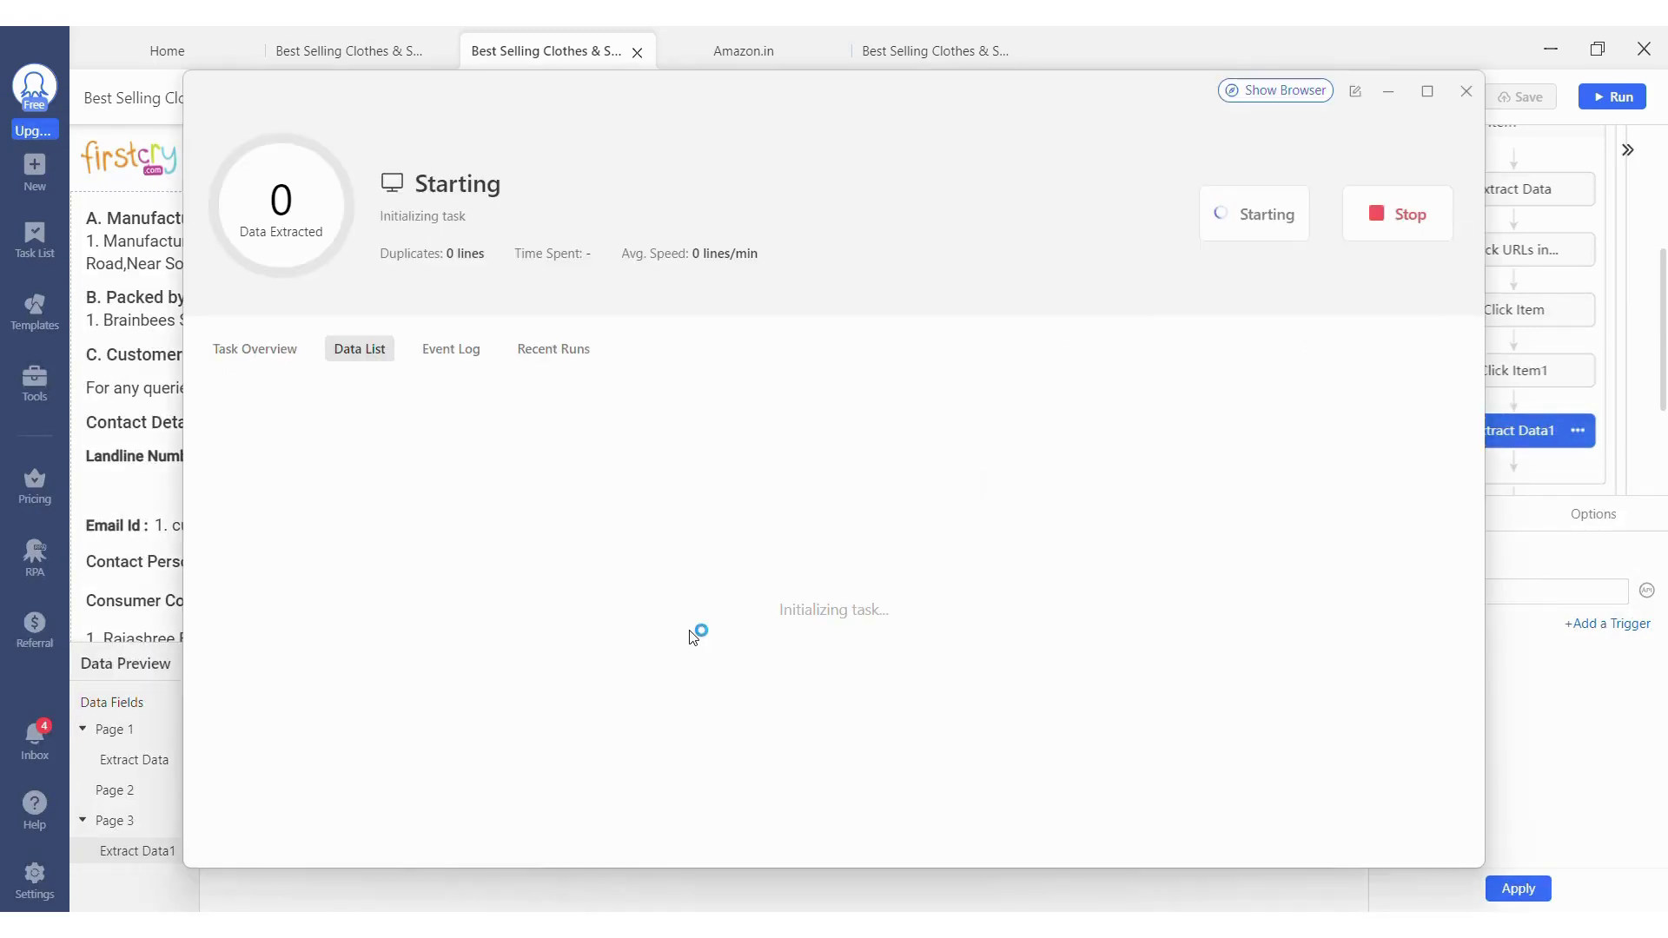
{"action": "left_click", "coordinate": [1264, 97]}
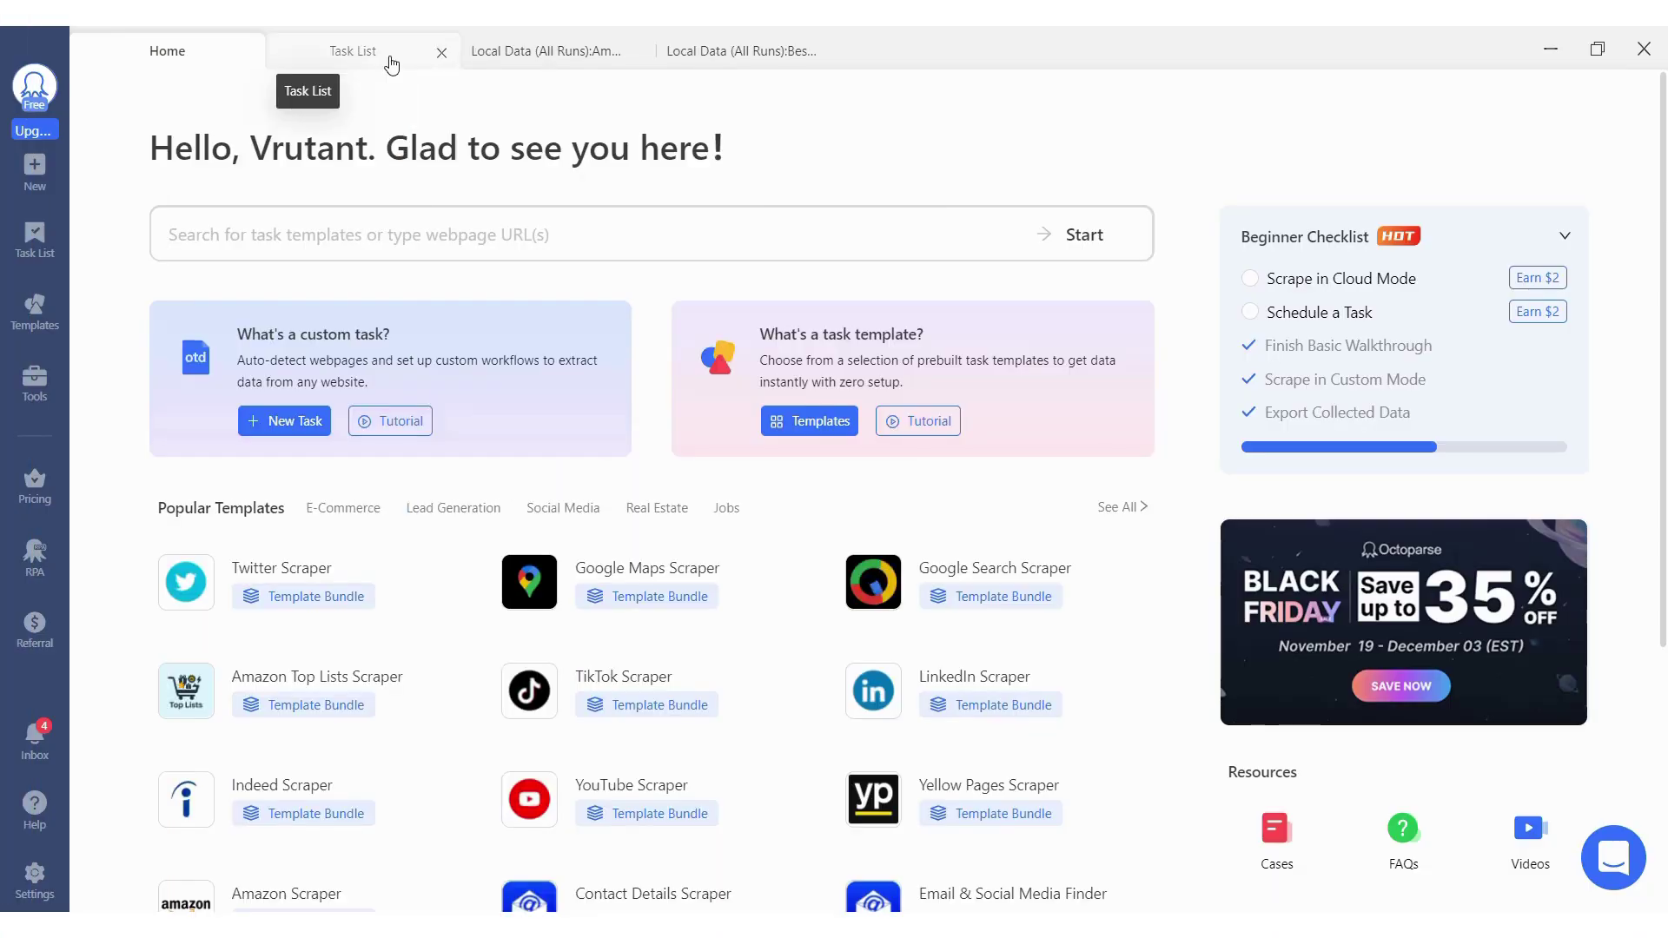
- From the task list, open all local data of the completed Amazon.in task and export all fields as Excel
{"action": "left_click", "coordinate": [391, 63]}
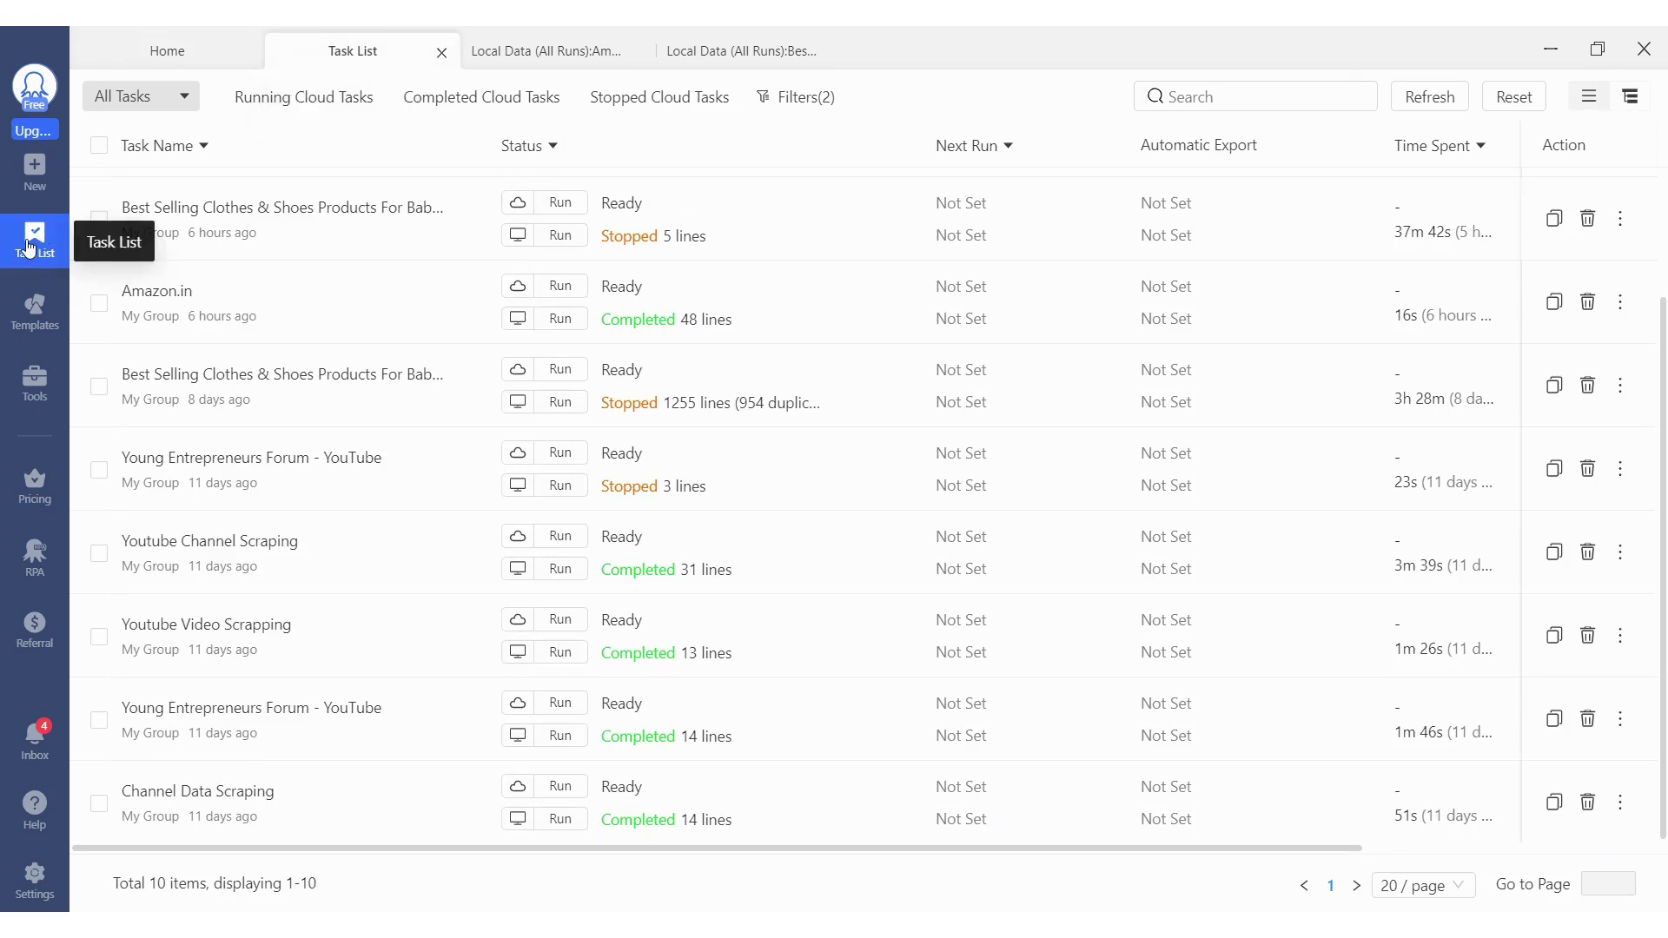
{"action": "mouse_move", "coordinate": [773, 324]}
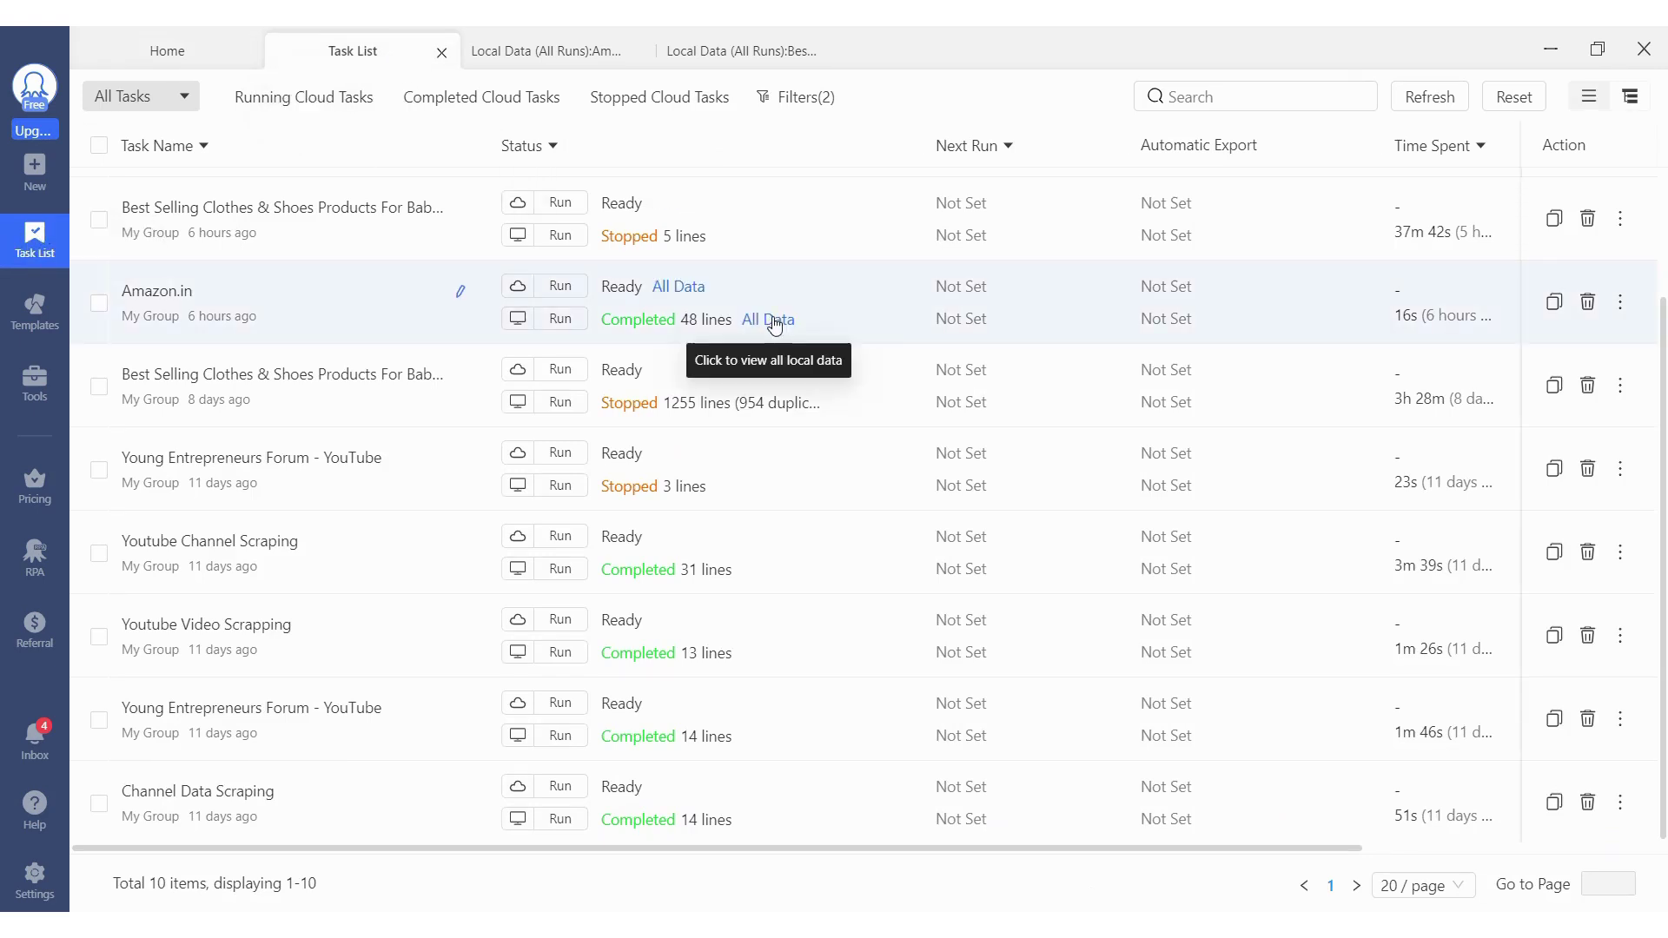
{"action": "left_click", "coordinate": [773, 320]}
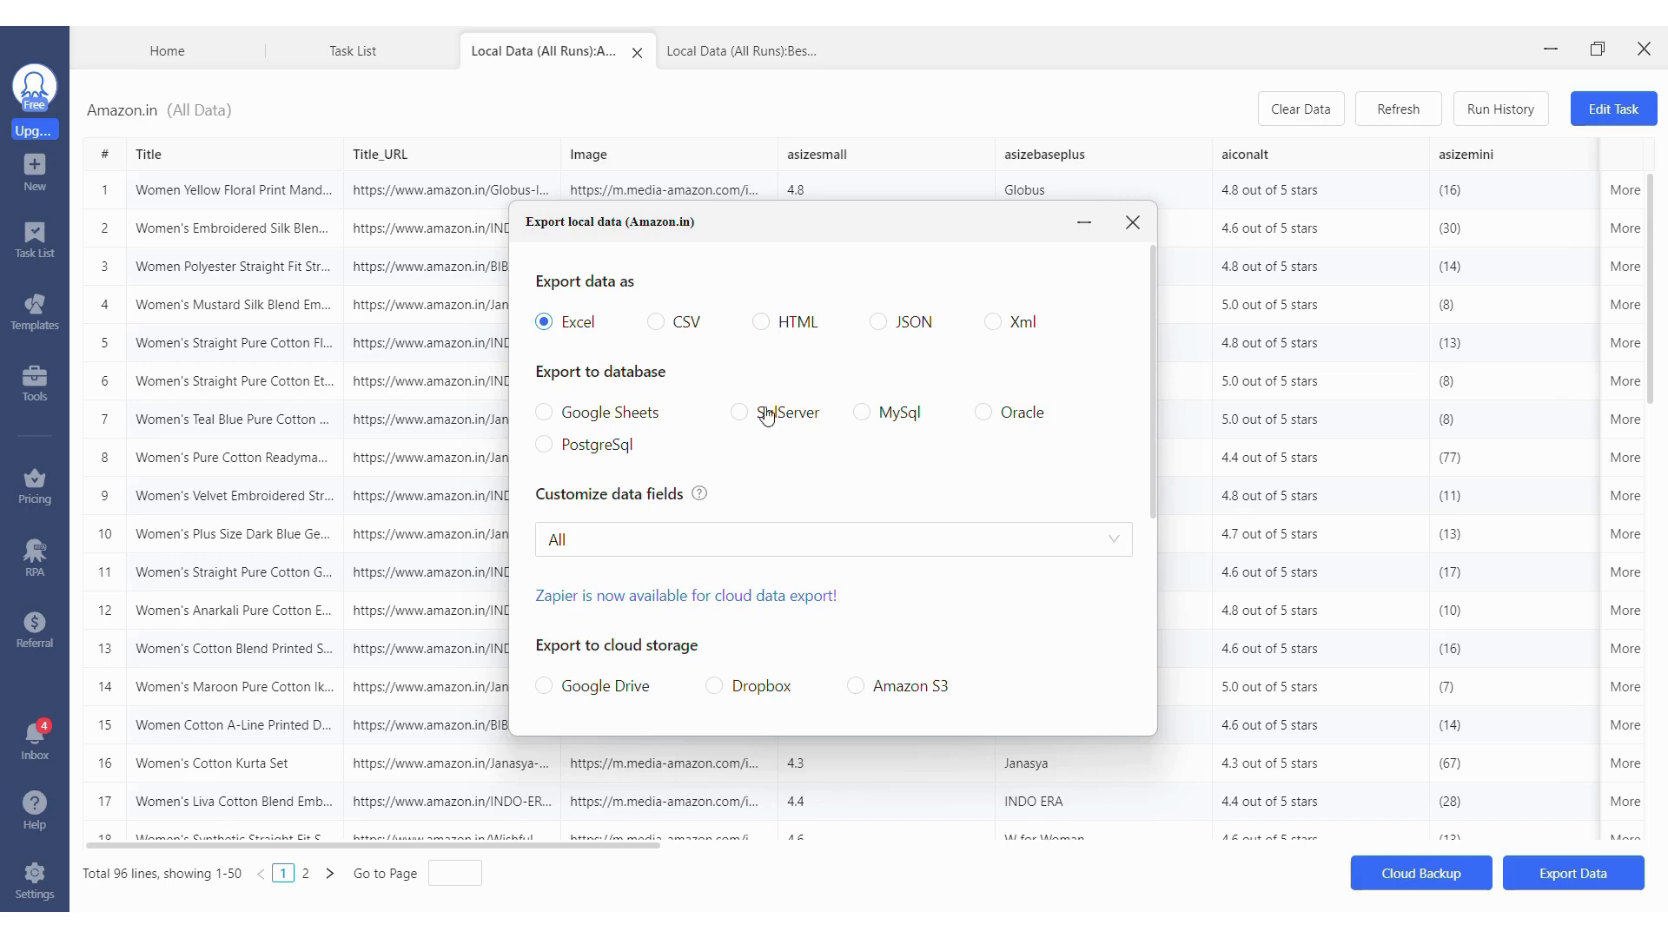
{"action": "scroll", "coordinate": [876, 522], "scroll_direction": "down", "scroll_amount": 4}
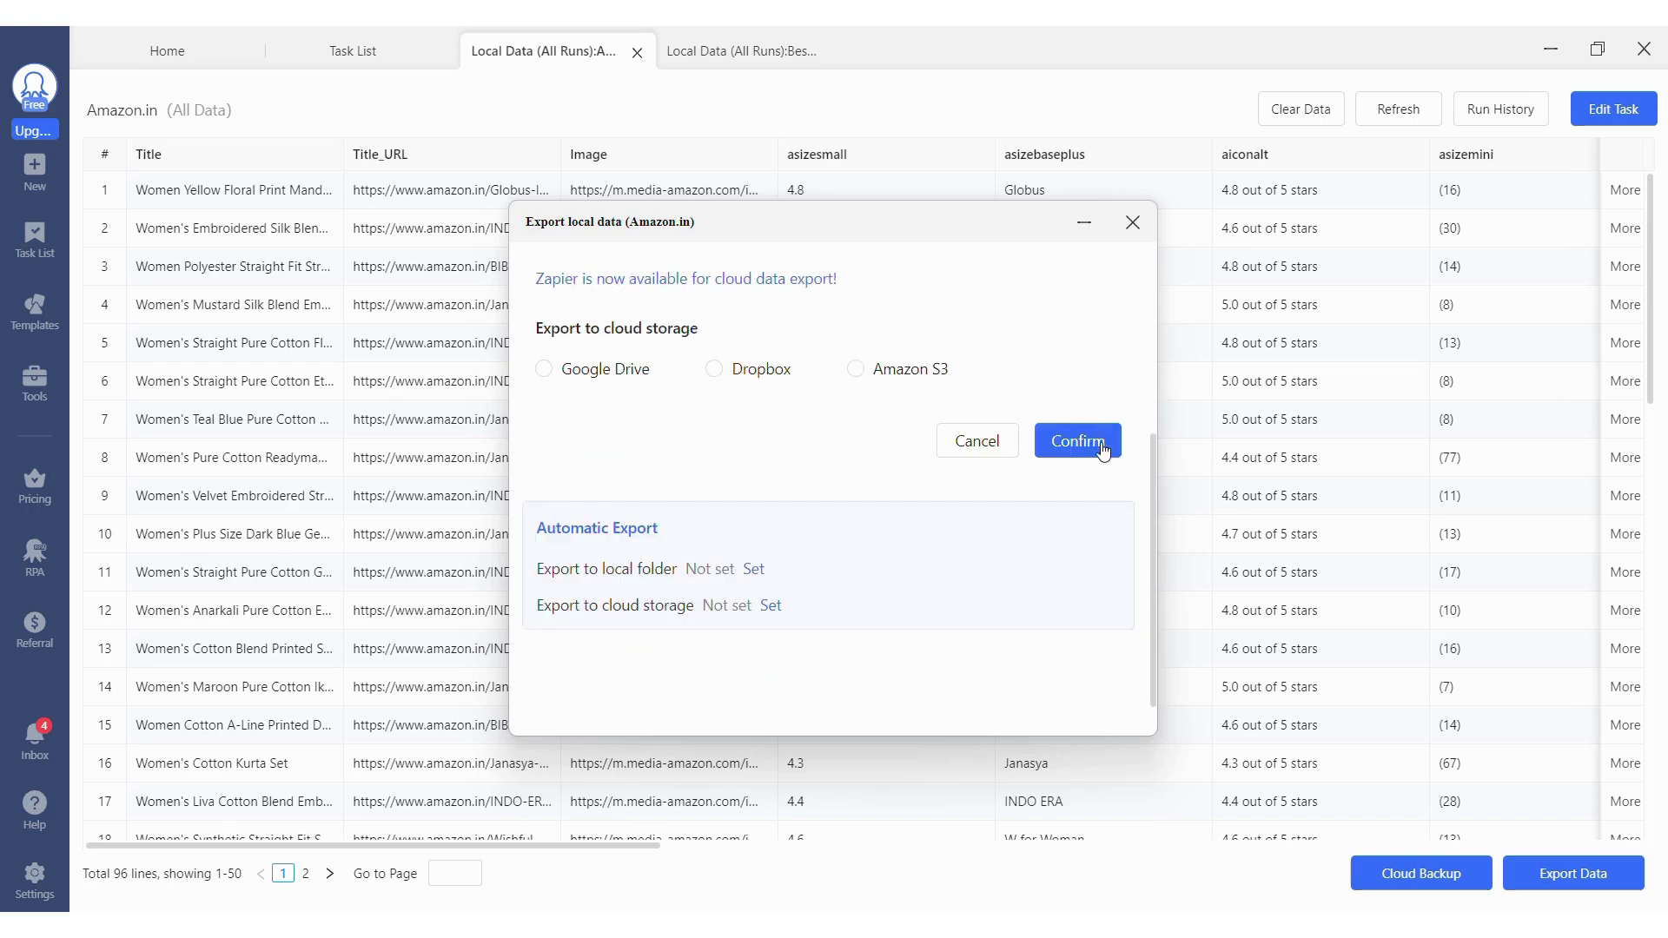
{"action": "left_click", "coordinate": [1100, 448]}
- Switch to the Amazon.in sheet in Google Sheets, centre all its data horizontally and vertically, and wrap the text
{"action": "left_click", "coordinate": [831, 871]}
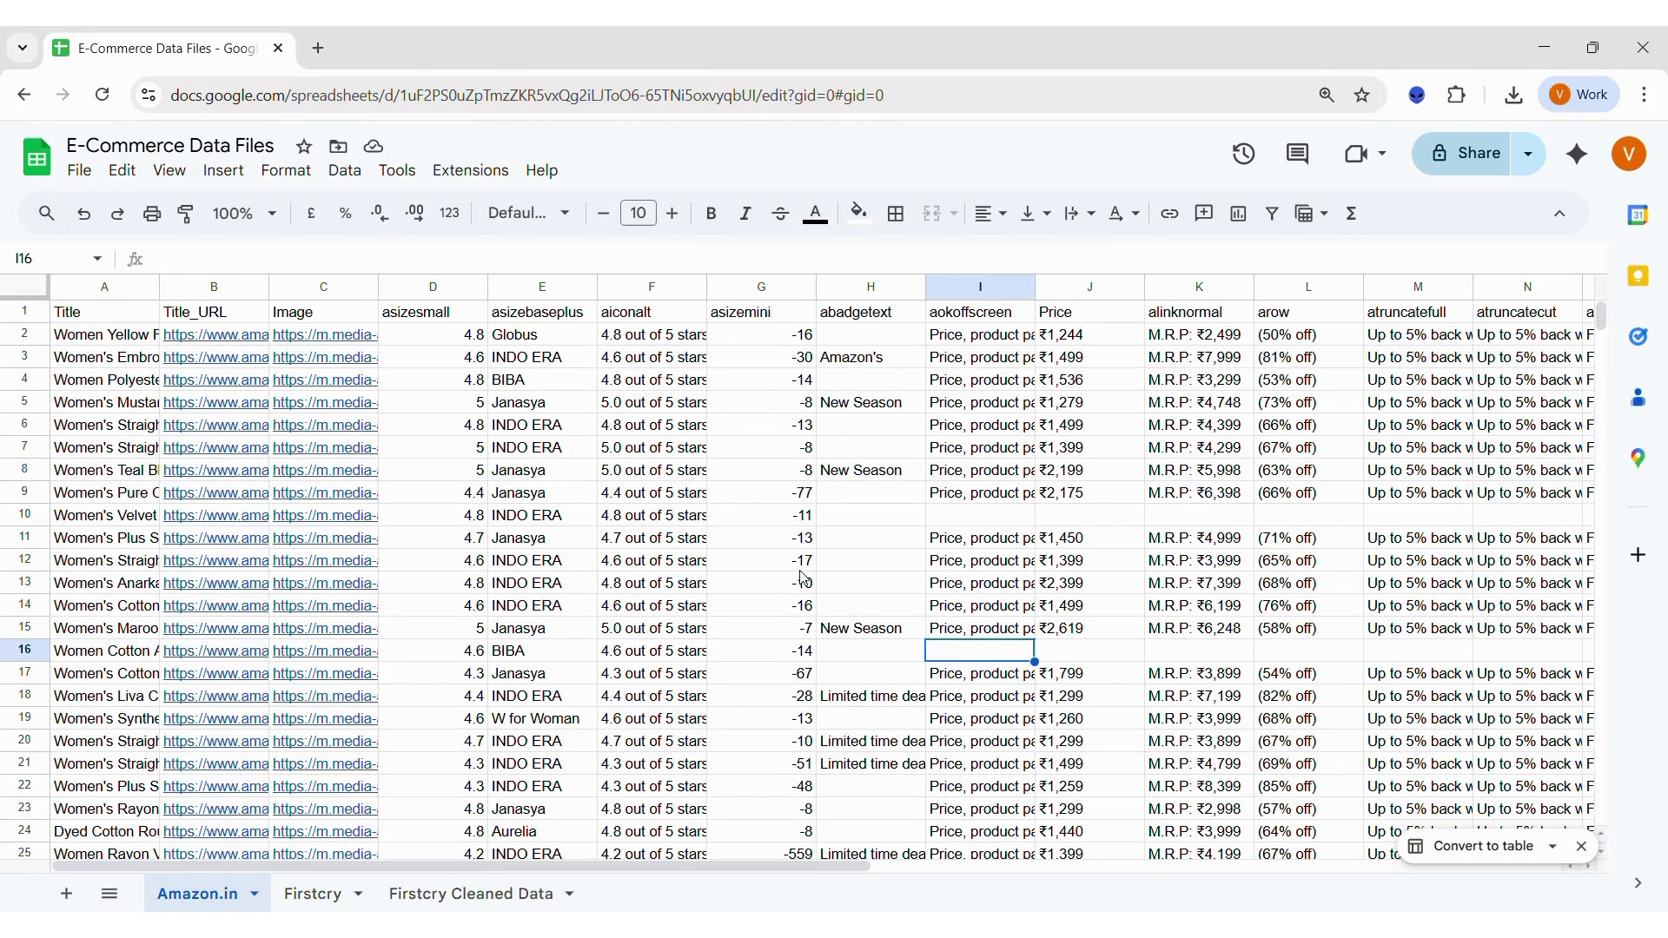
{"action": "left_click", "coordinate": [692, 510]}
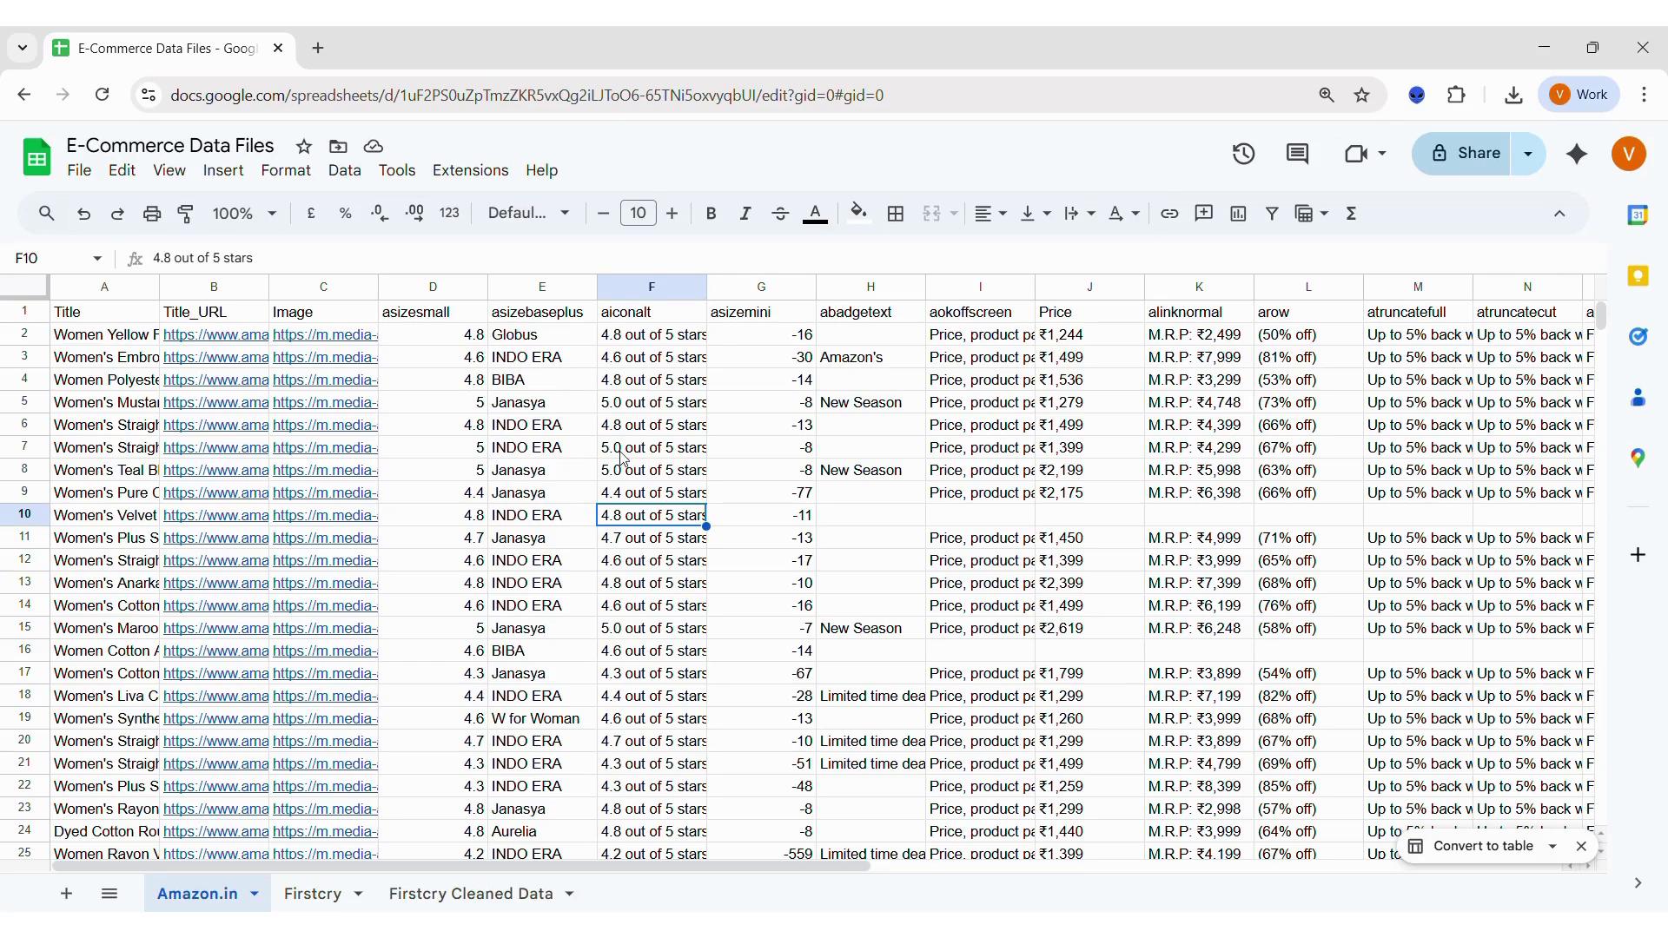
{"action": "scroll", "coordinate": [624, 458], "scroll_direction": "right", "scroll_amount": 10}
{"action": "key", "text": "ctrl+a"}
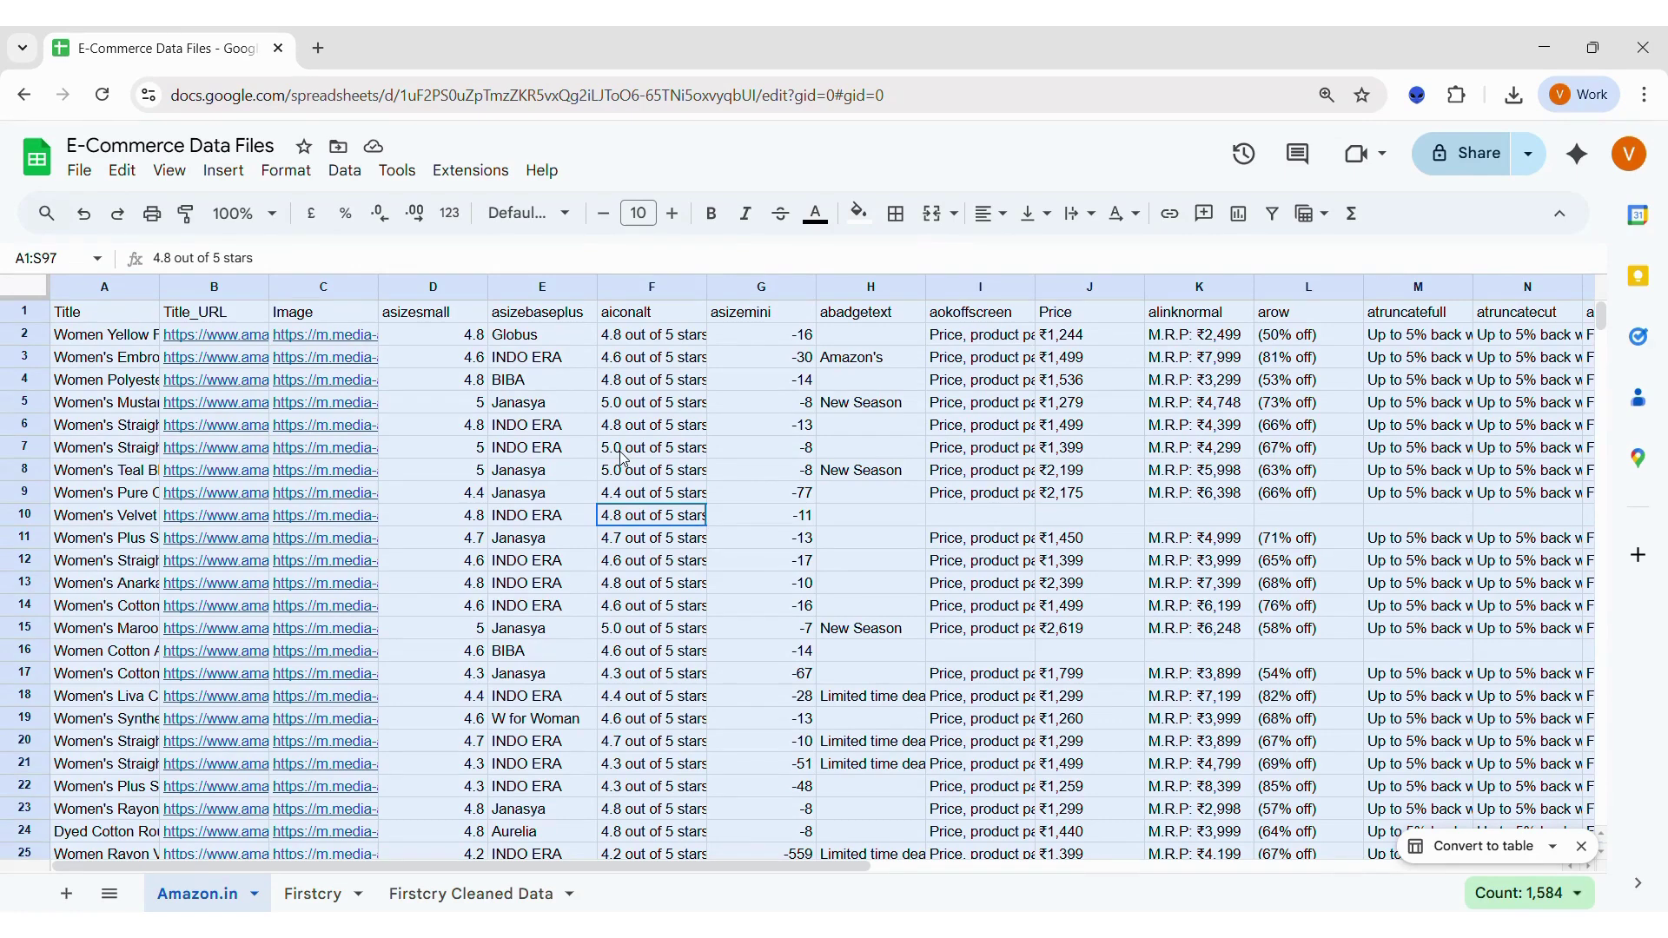
{"action": "left_click", "coordinate": [993, 215]}
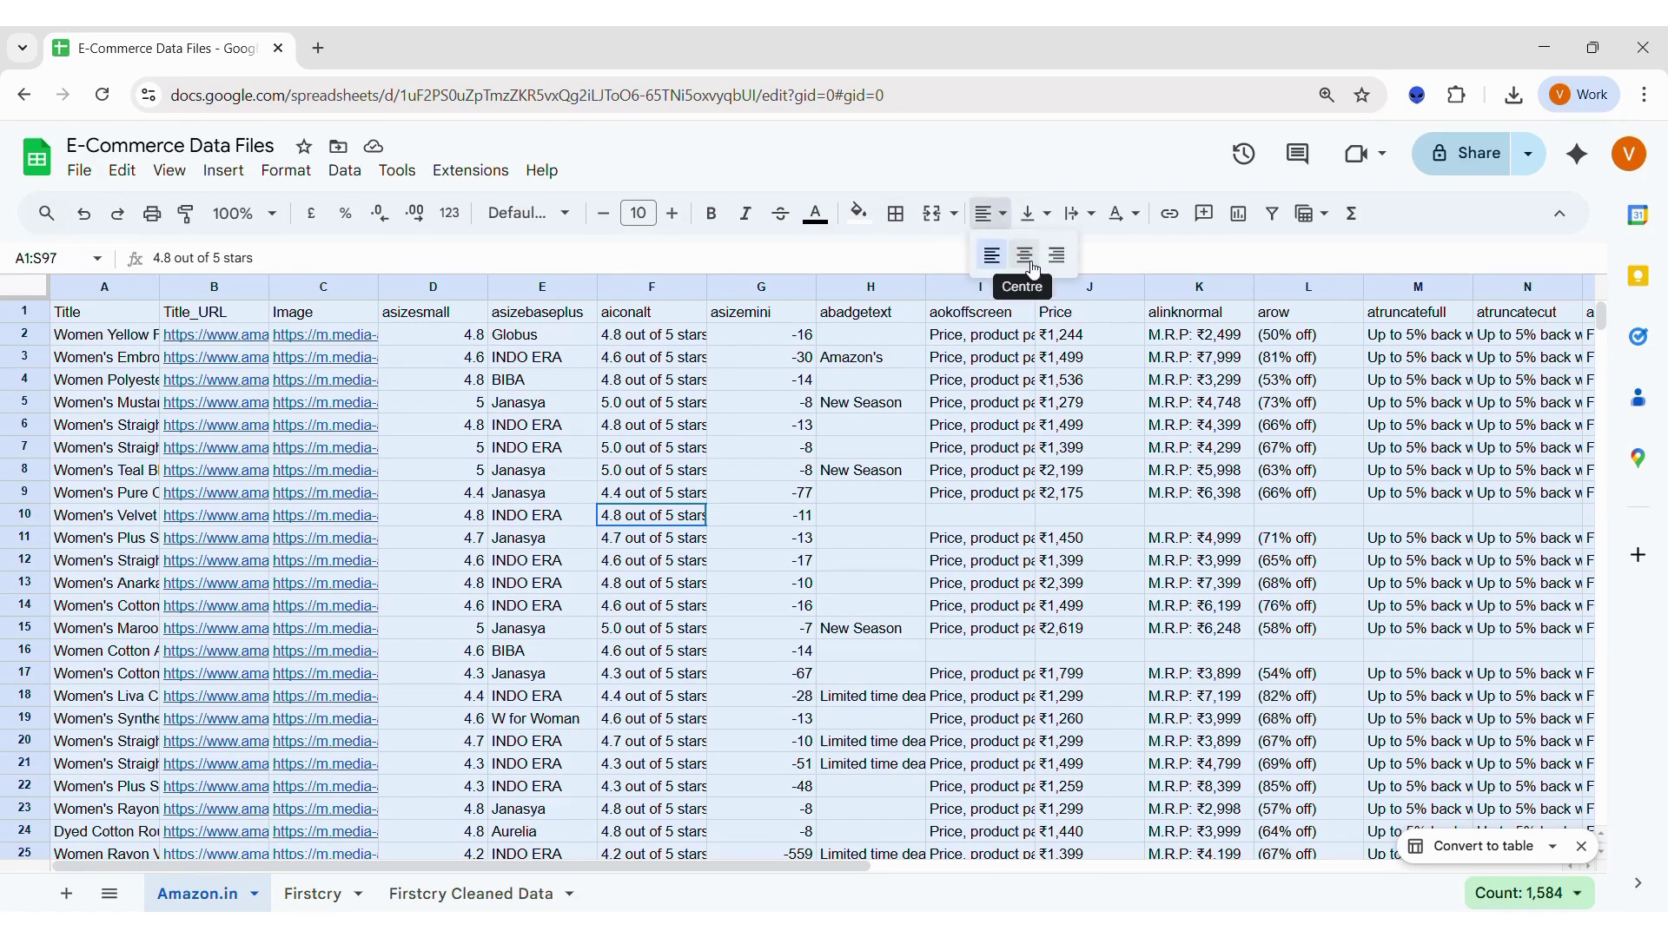
{"action": "left_click", "coordinate": [1030, 256]}
{"action": "left_click", "coordinate": [1040, 216]}
{"action": "left_click", "coordinate": [1071, 255]}
{"action": "left_click", "coordinate": [1084, 213]}
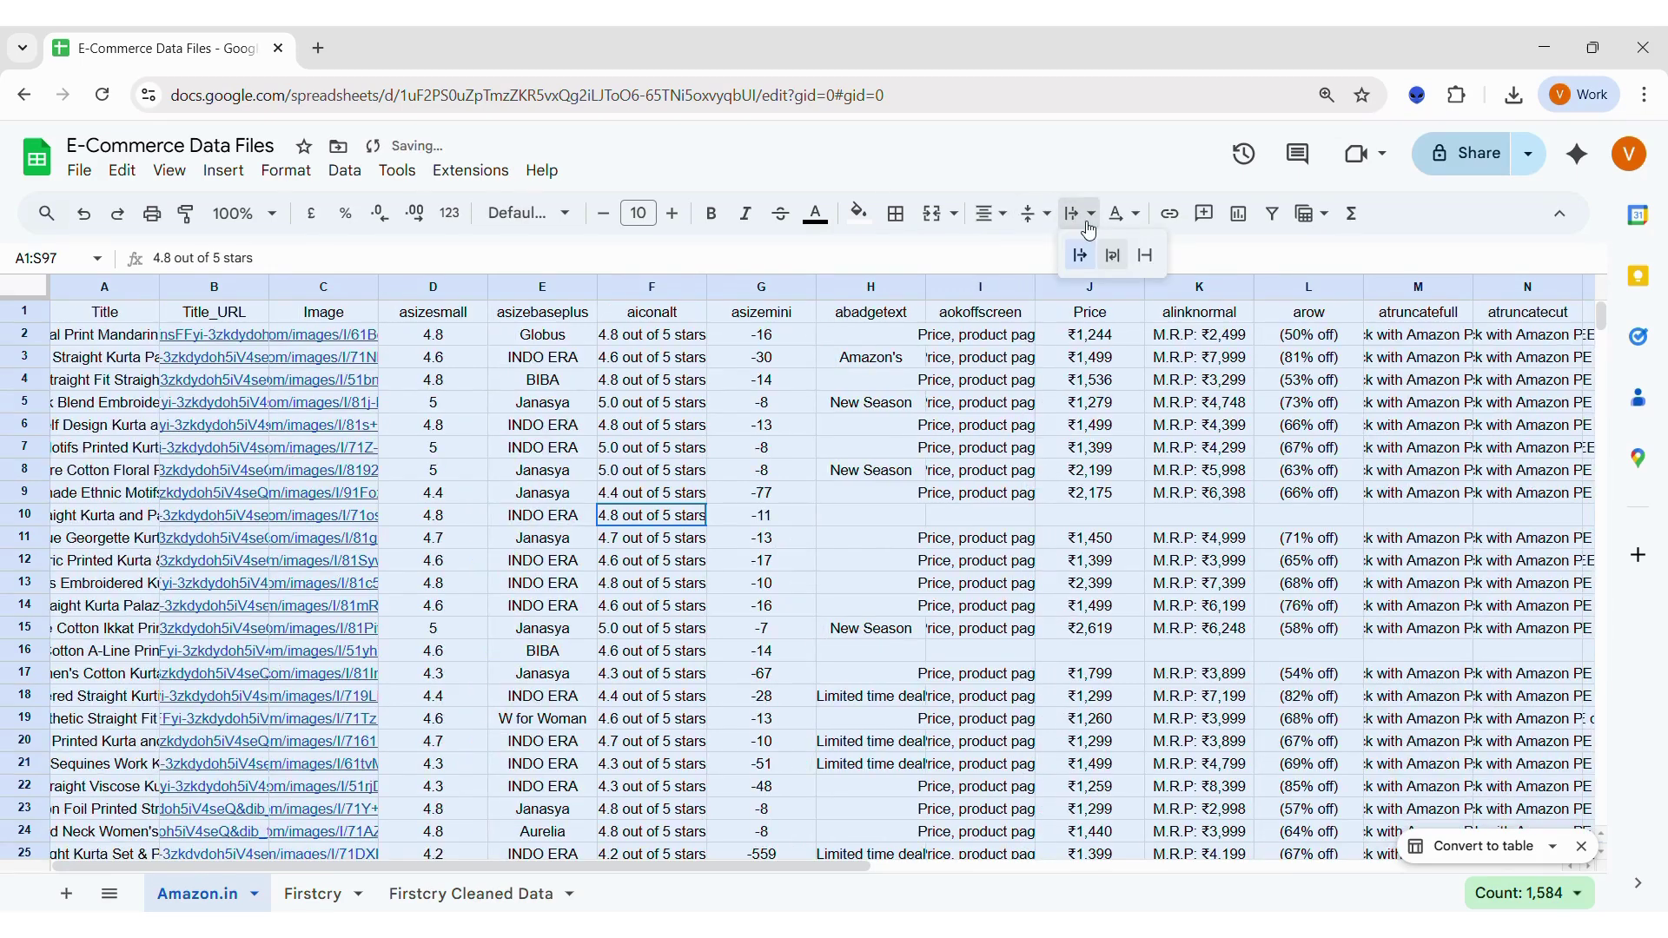
{"action": "left_click", "coordinate": [1115, 256]}
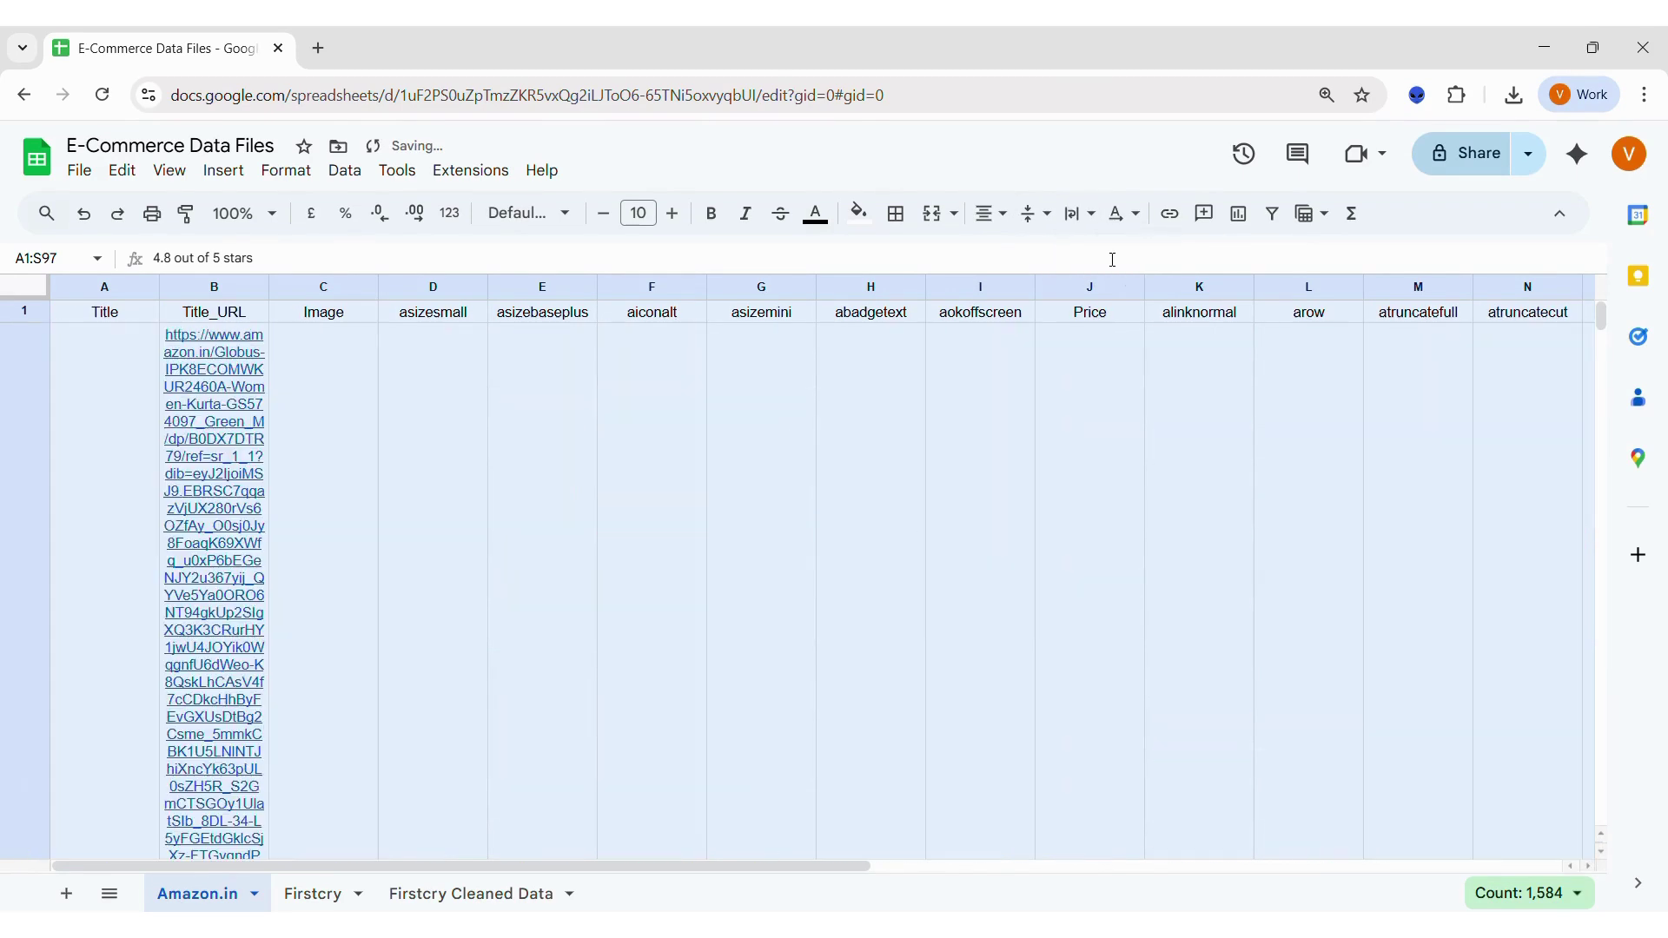
- Apply all borders to the data range and widen the Title_URL column to about three times the default width
{"action": "left_click", "coordinate": [898, 213]}
{"action": "left_click", "coordinate": [908, 261]}
{"action": "left_click", "coordinate": [347, 455]}
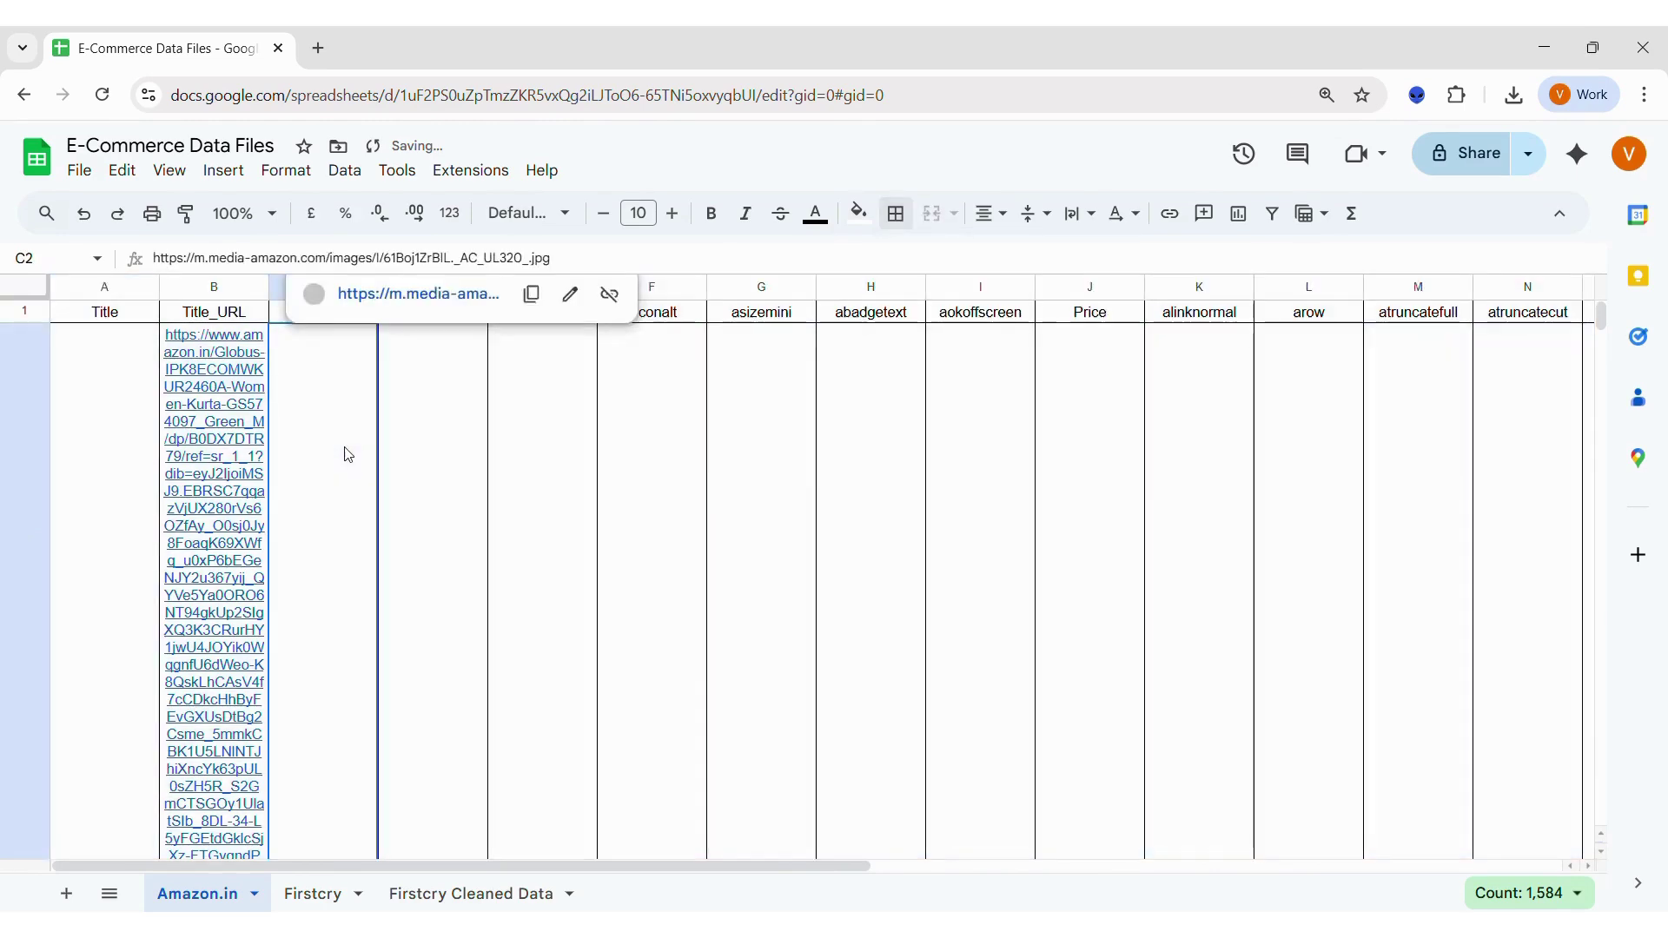
{"action": "left_click_drag", "start_coordinate": [270, 287], "coordinate": [611, 293]}
{"action": "left_click", "coordinate": [891, 589]}
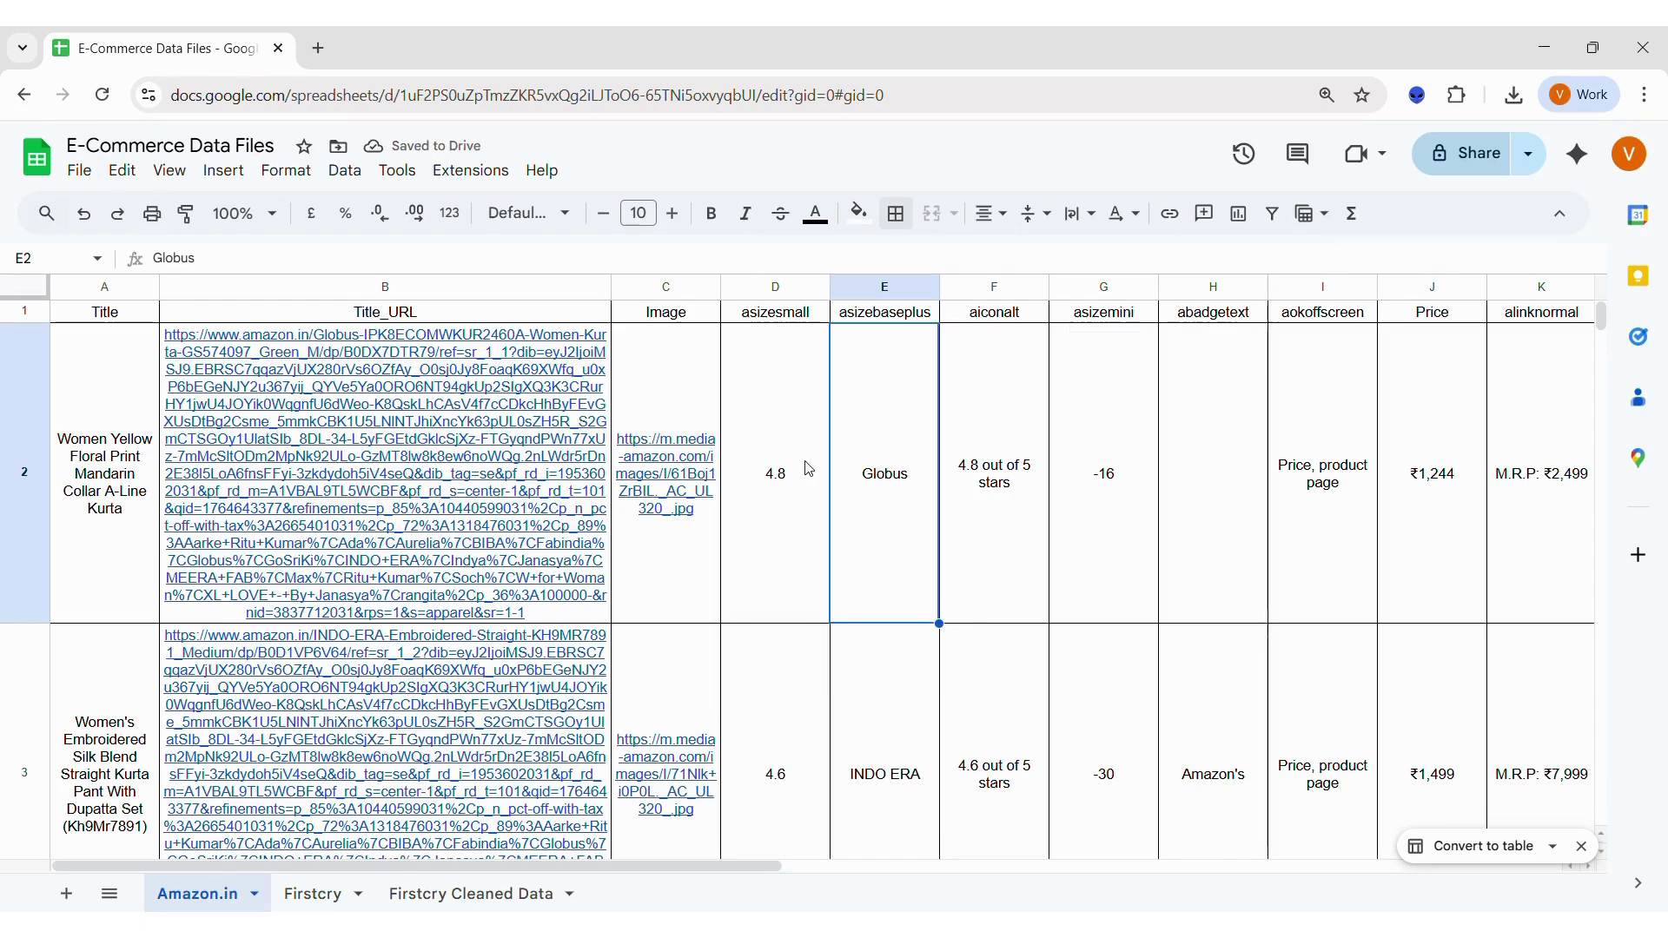
- Rename the Title, asizesmall and asizebaseplus headers to "Product Name", "Ratings" and "Brand"
{"action": "left_click", "coordinate": [119, 320]}
{"action": "type", "text": "Pr"}
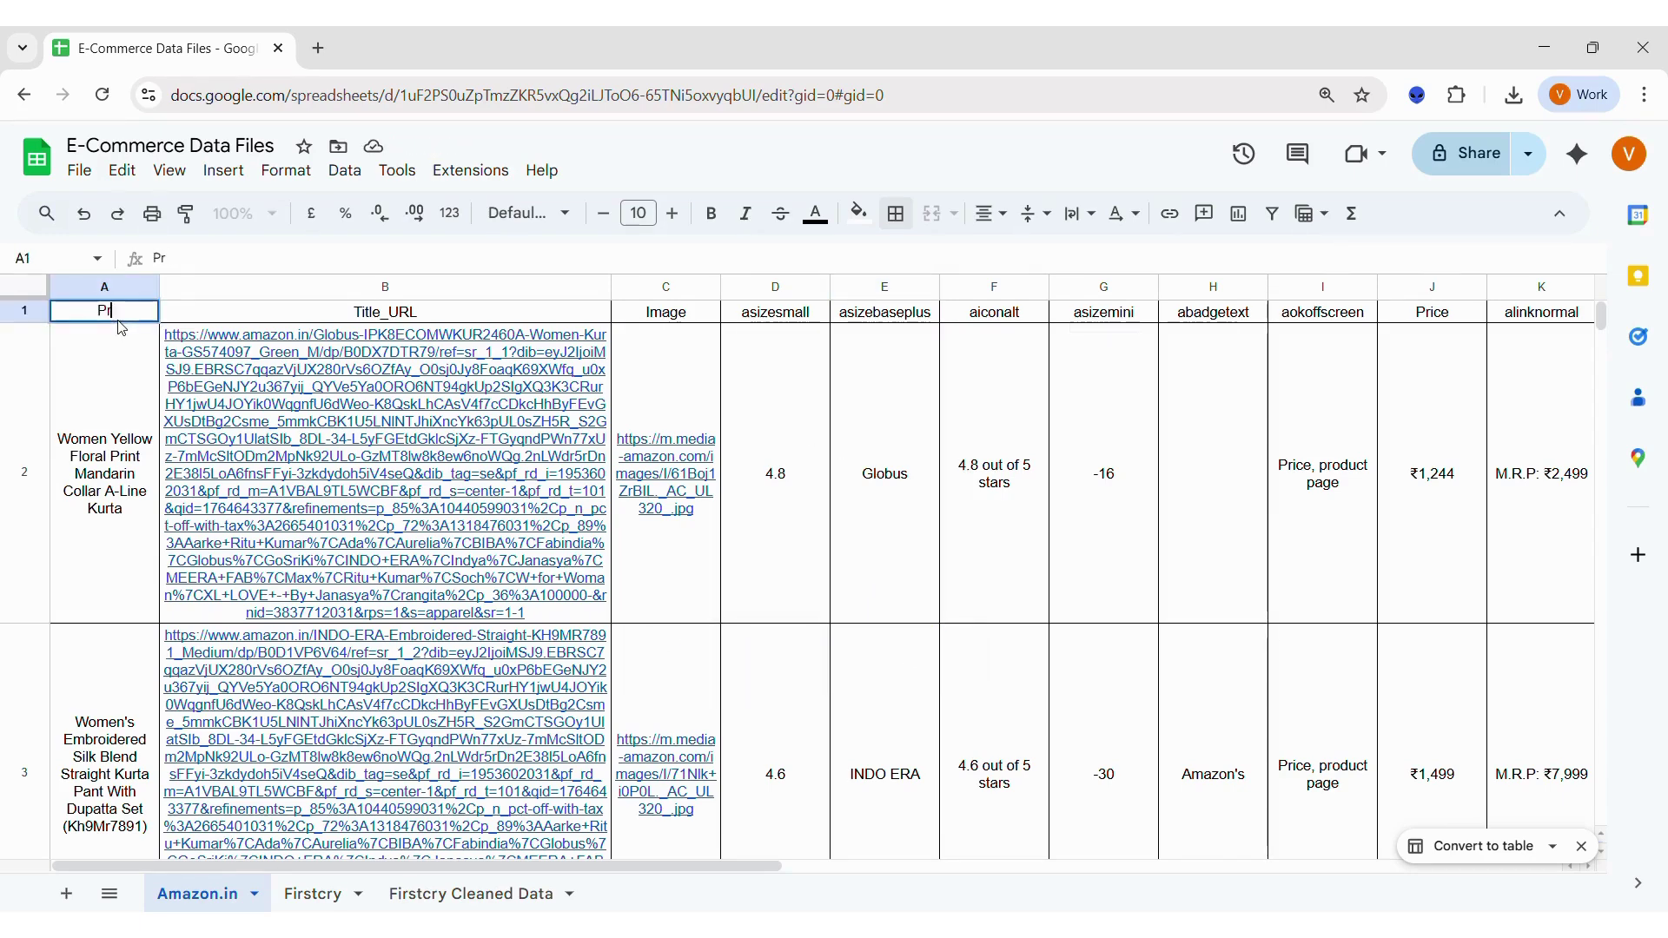
{"action": "type", "text": "oduct Name"}
{"action": "key", "text": "Tab"}
{"action": "key", "text": "Tab"}
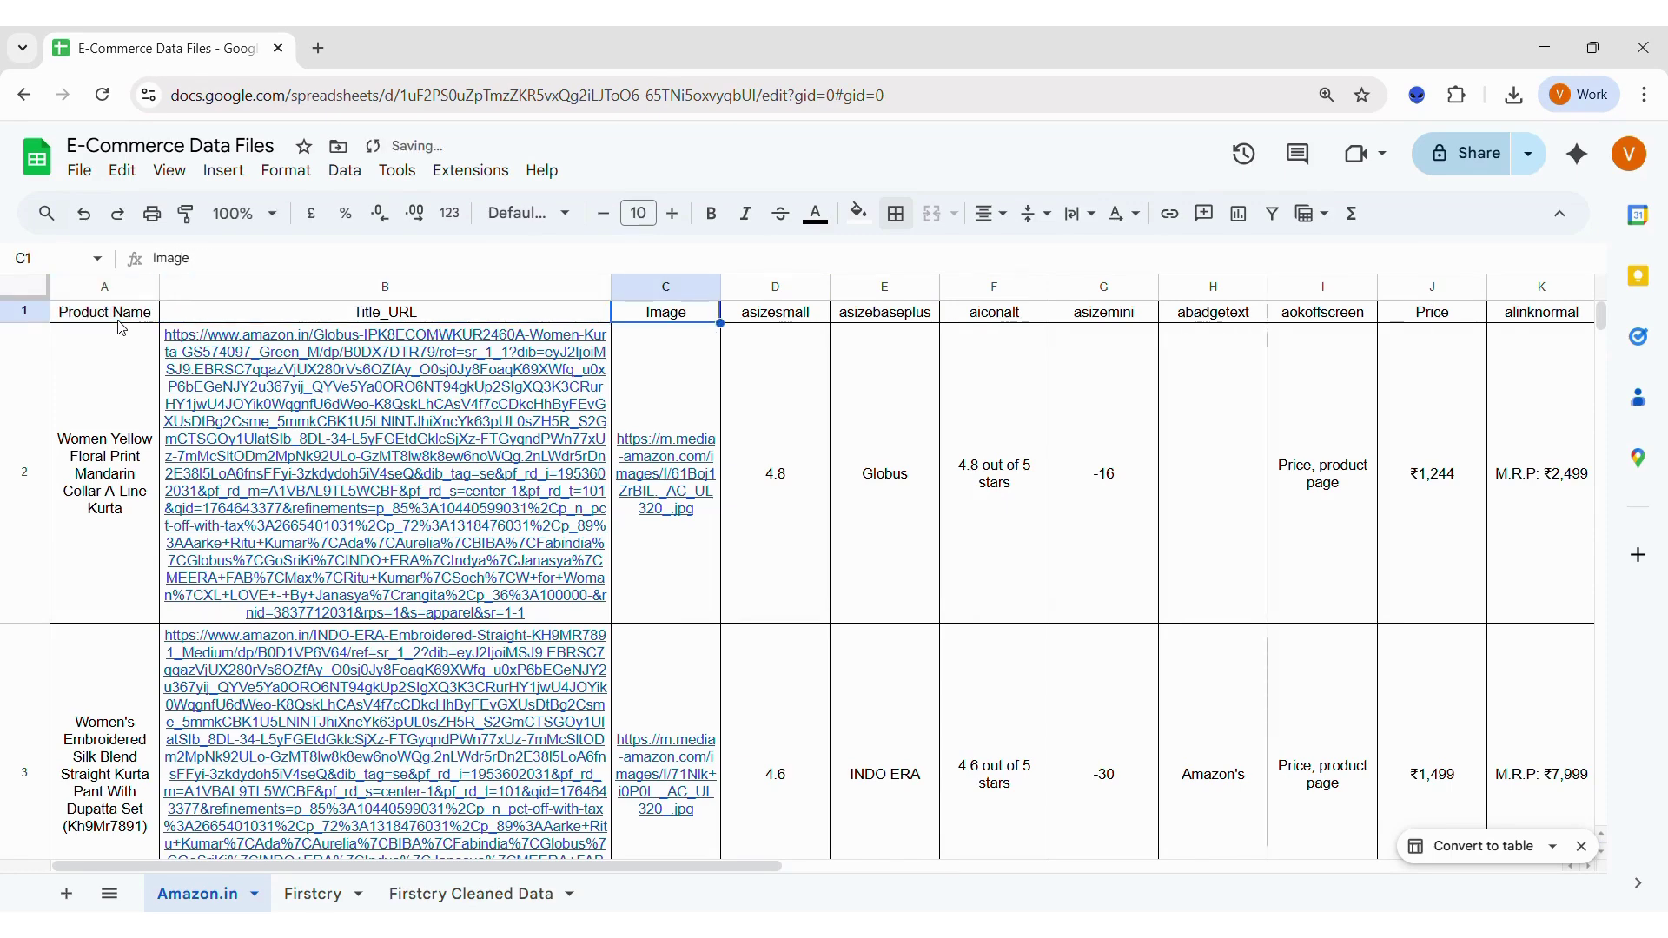
{"action": "key", "text": "Tab"}
{"action": "type", "text": "Ratings"}
{"action": "key", "text": "Tab"}
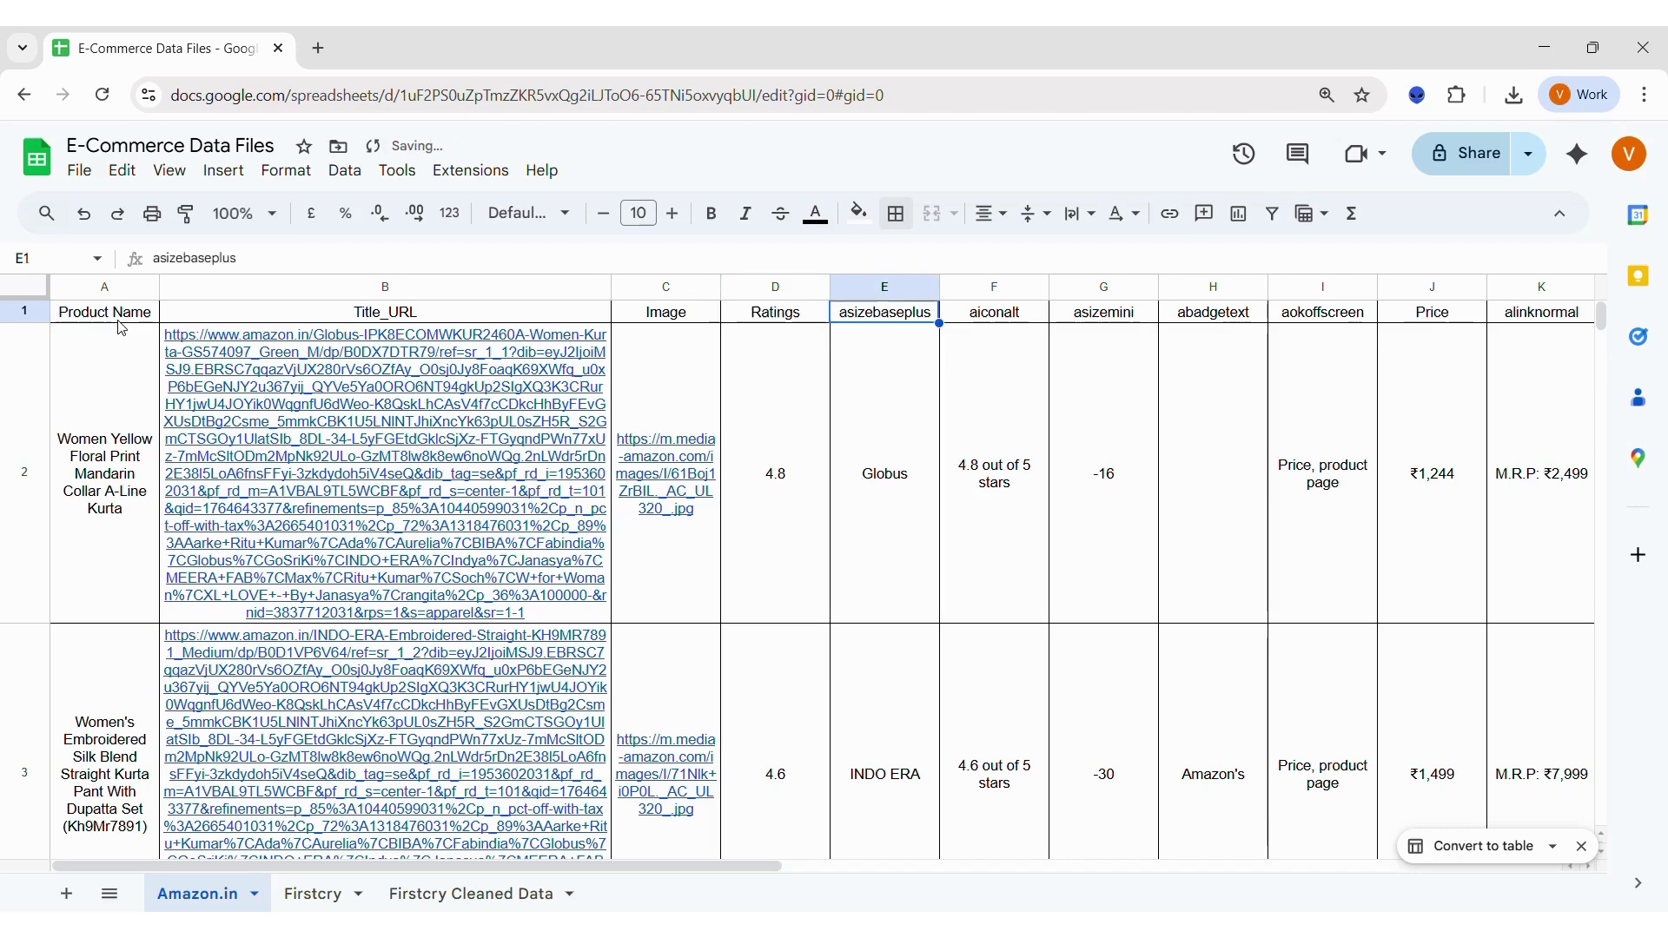
{"action": "key", "text": "Tab"}
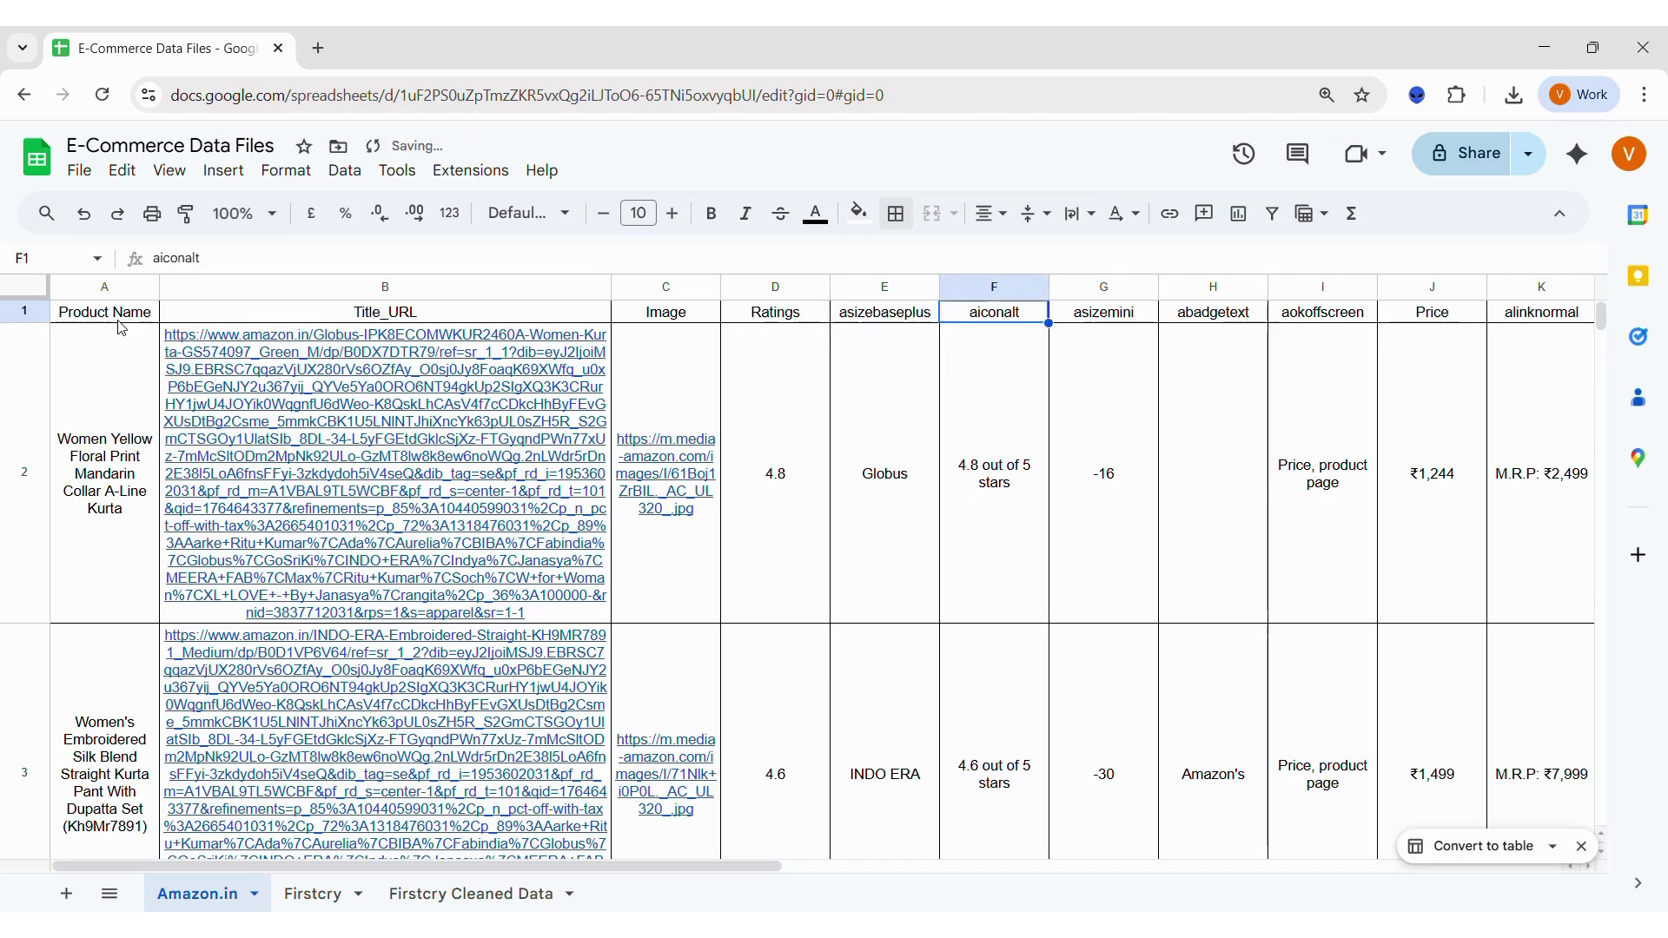
{"action": "key", "text": "Left"}
{"action": "key", "text": "Left"}
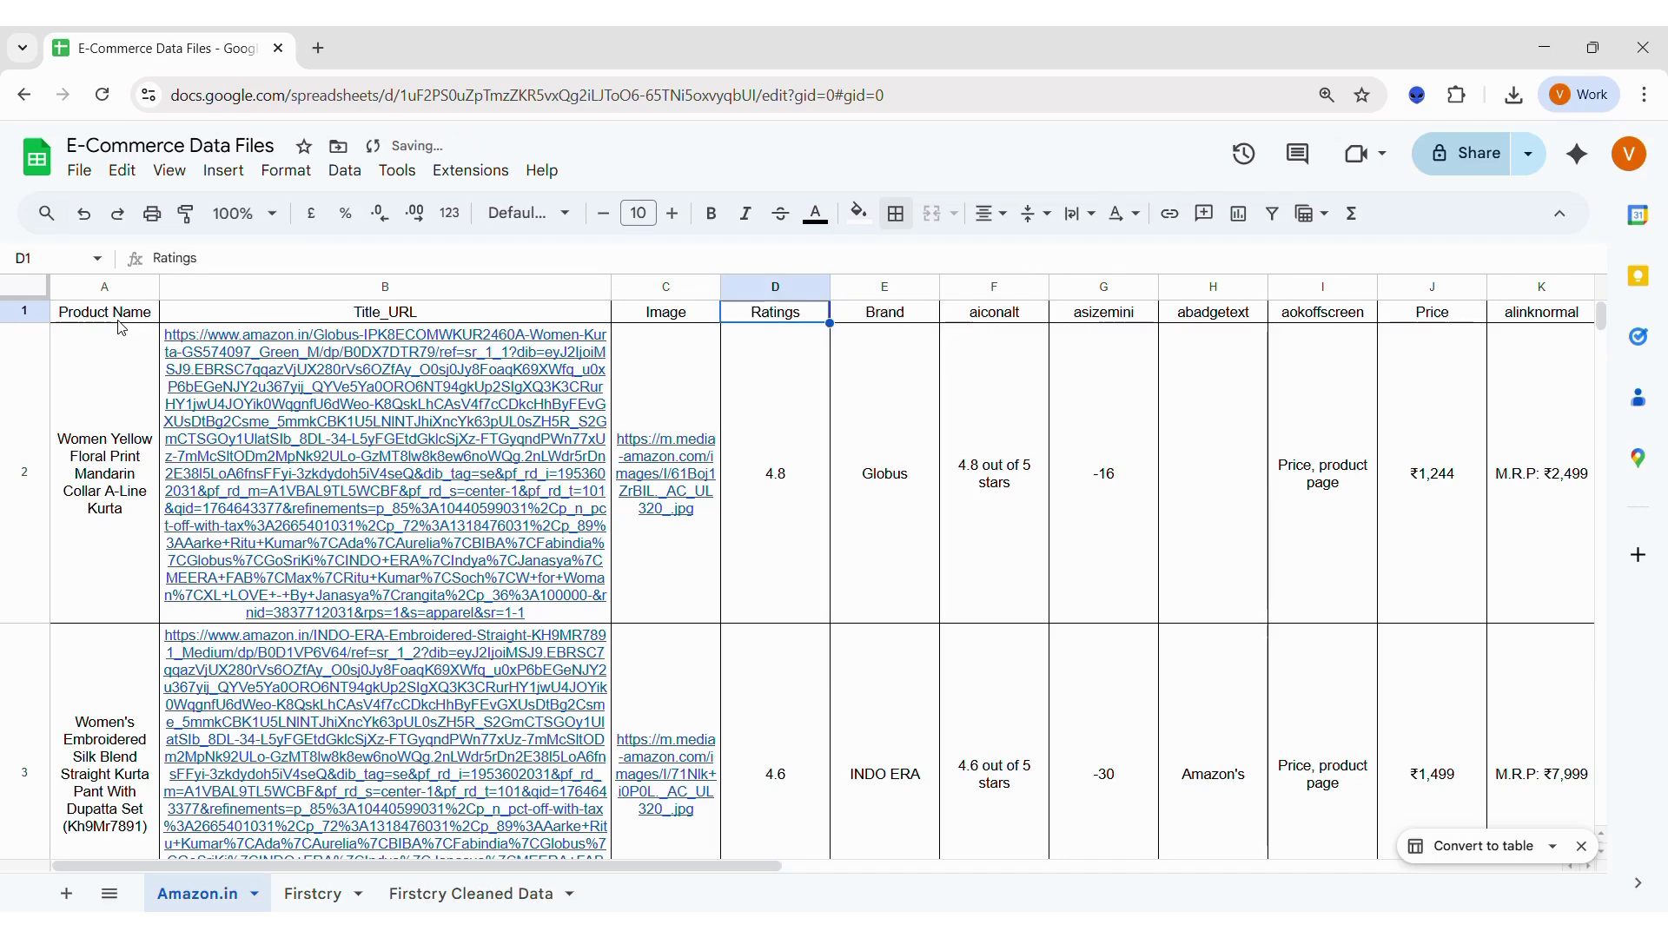
- Delete the aiconalt, asizemini, abadgetext and aokoffscreen columns
{"action": "left_click", "coordinate": [991, 288]}
{"action": "right_click", "coordinate": [990, 289]}
{"action": "left_click", "coordinate": [1052, 459]}
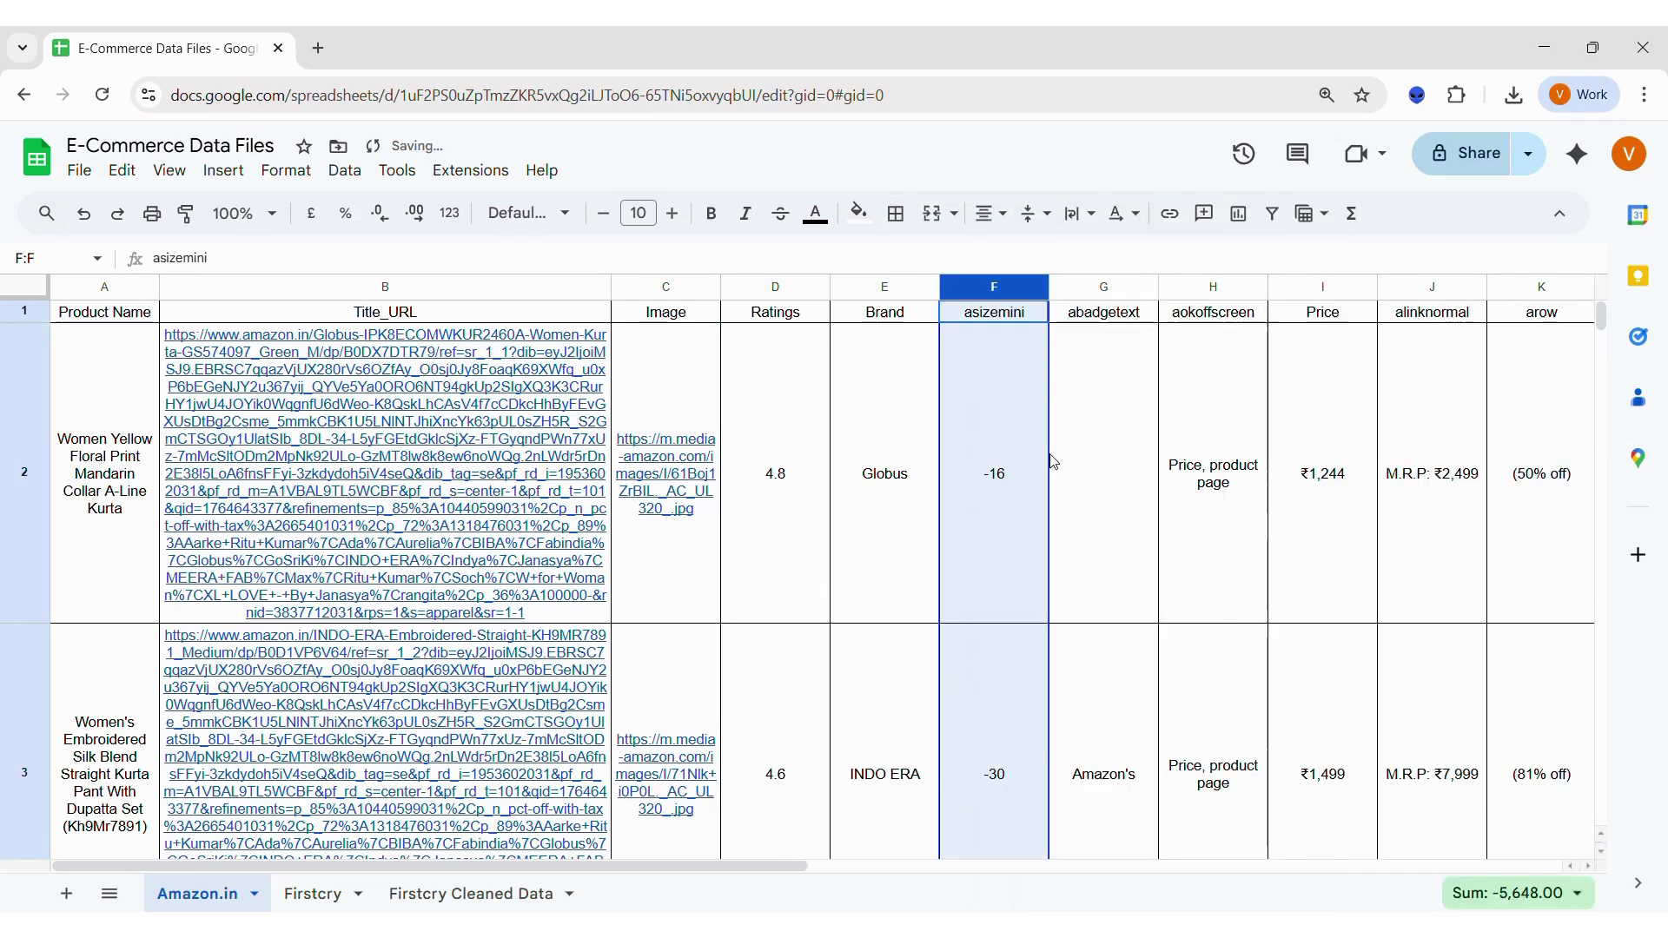
{"action": "key", "text": "shift+Right"}
{"action": "key", "text": "shift+Right"}
{"action": "right_click", "coordinate": [994, 302]}
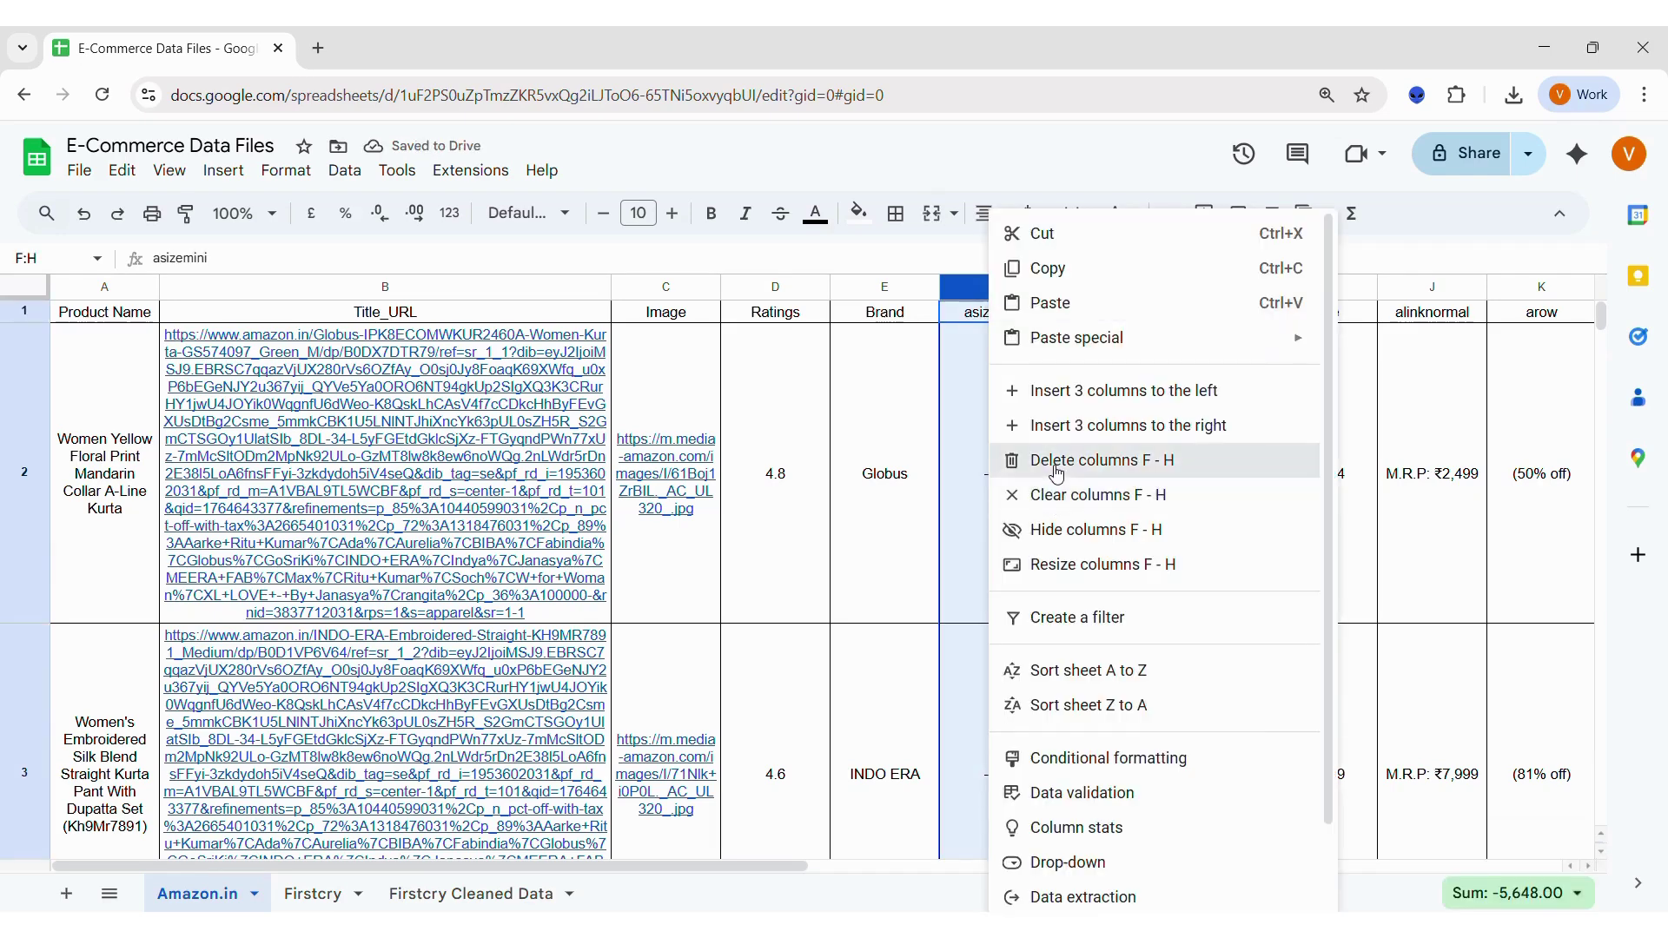
{"action": "left_click", "coordinate": [1021, 356]}
- Rename the Price, alinknormal and arow headers to "Discounted Price", "MRP" and "Discount Amount"
{"action": "left_click", "coordinate": [999, 314]}
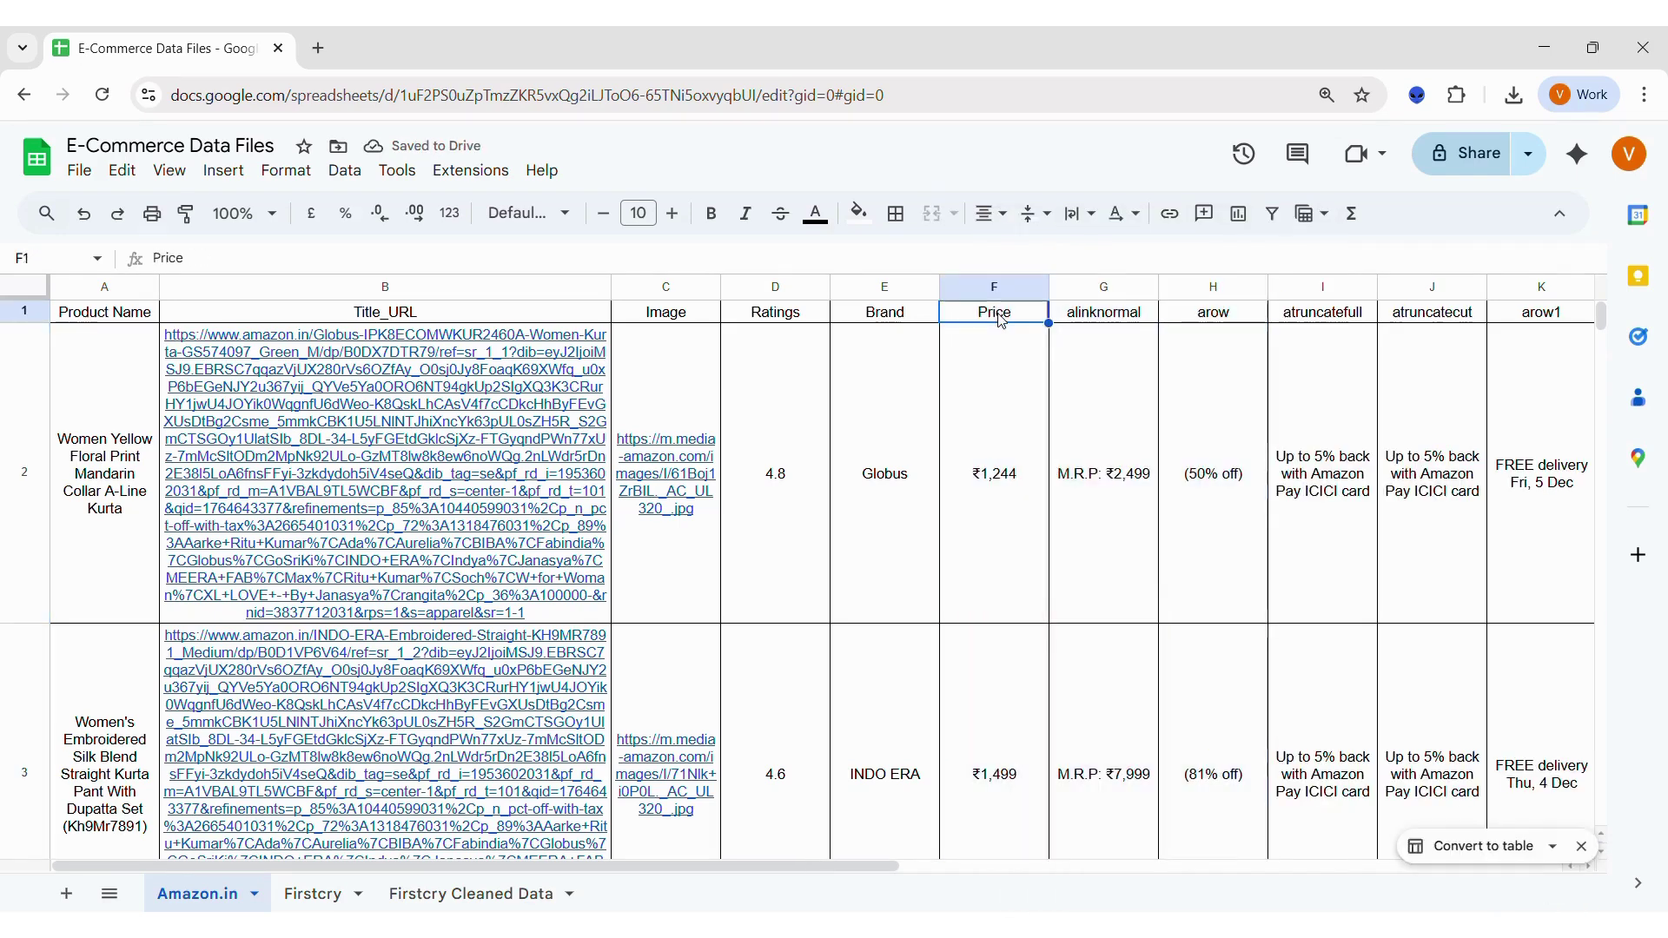
{"action": "type", "text": "Discu"}
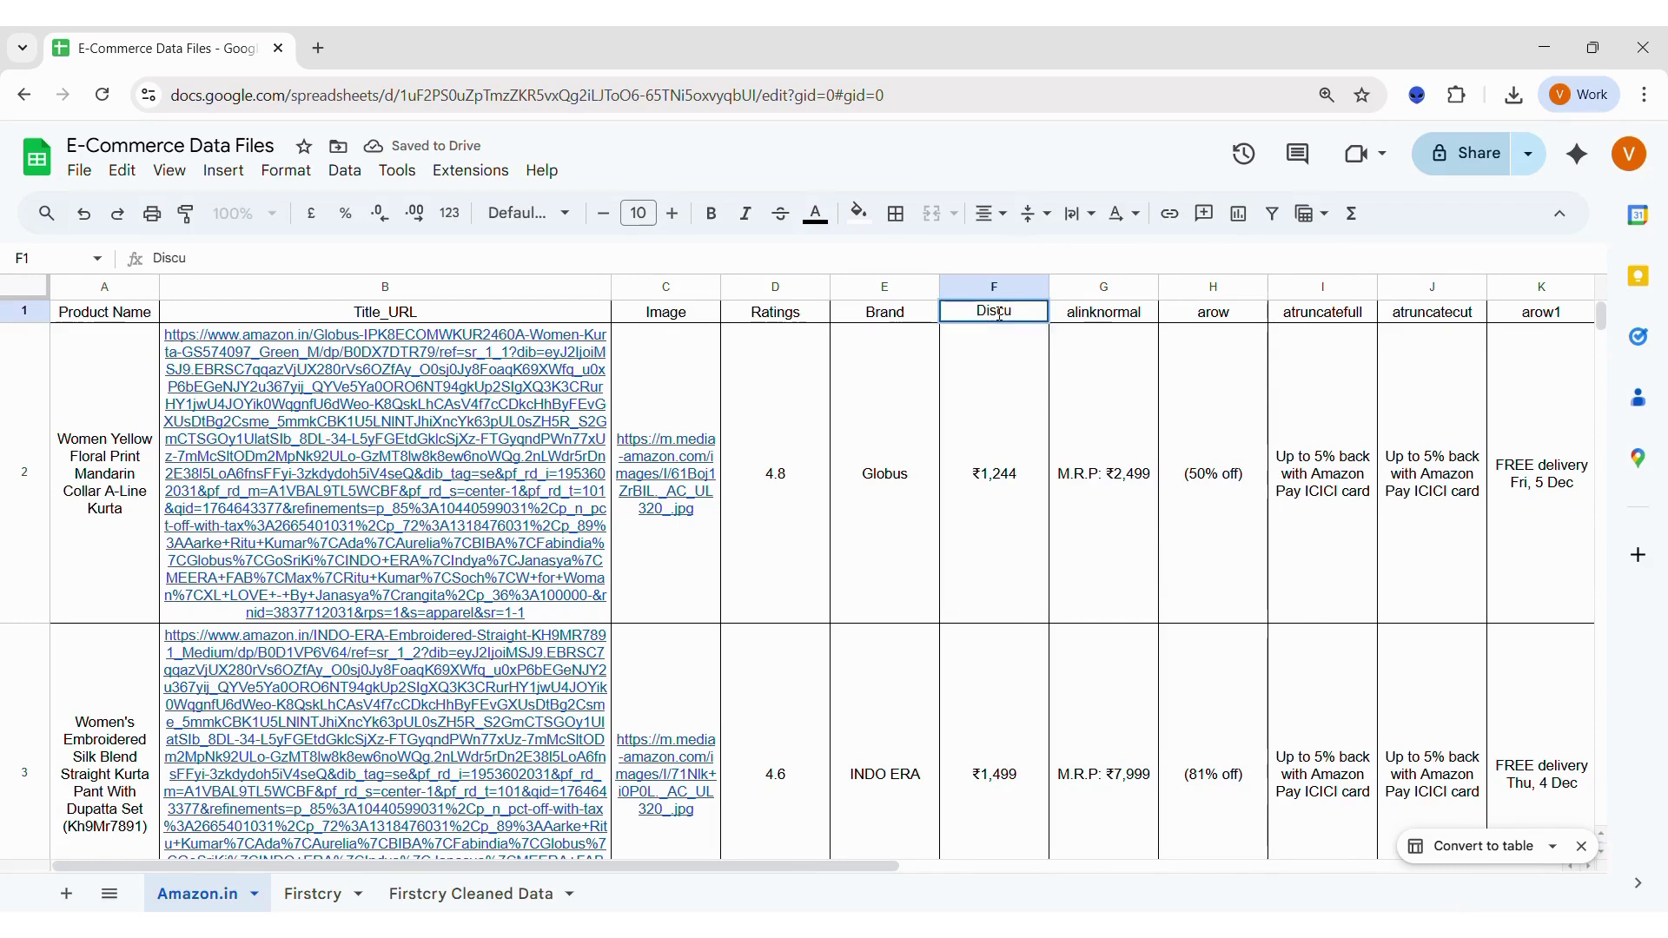
{"action": "type", "text": "unted Price"}
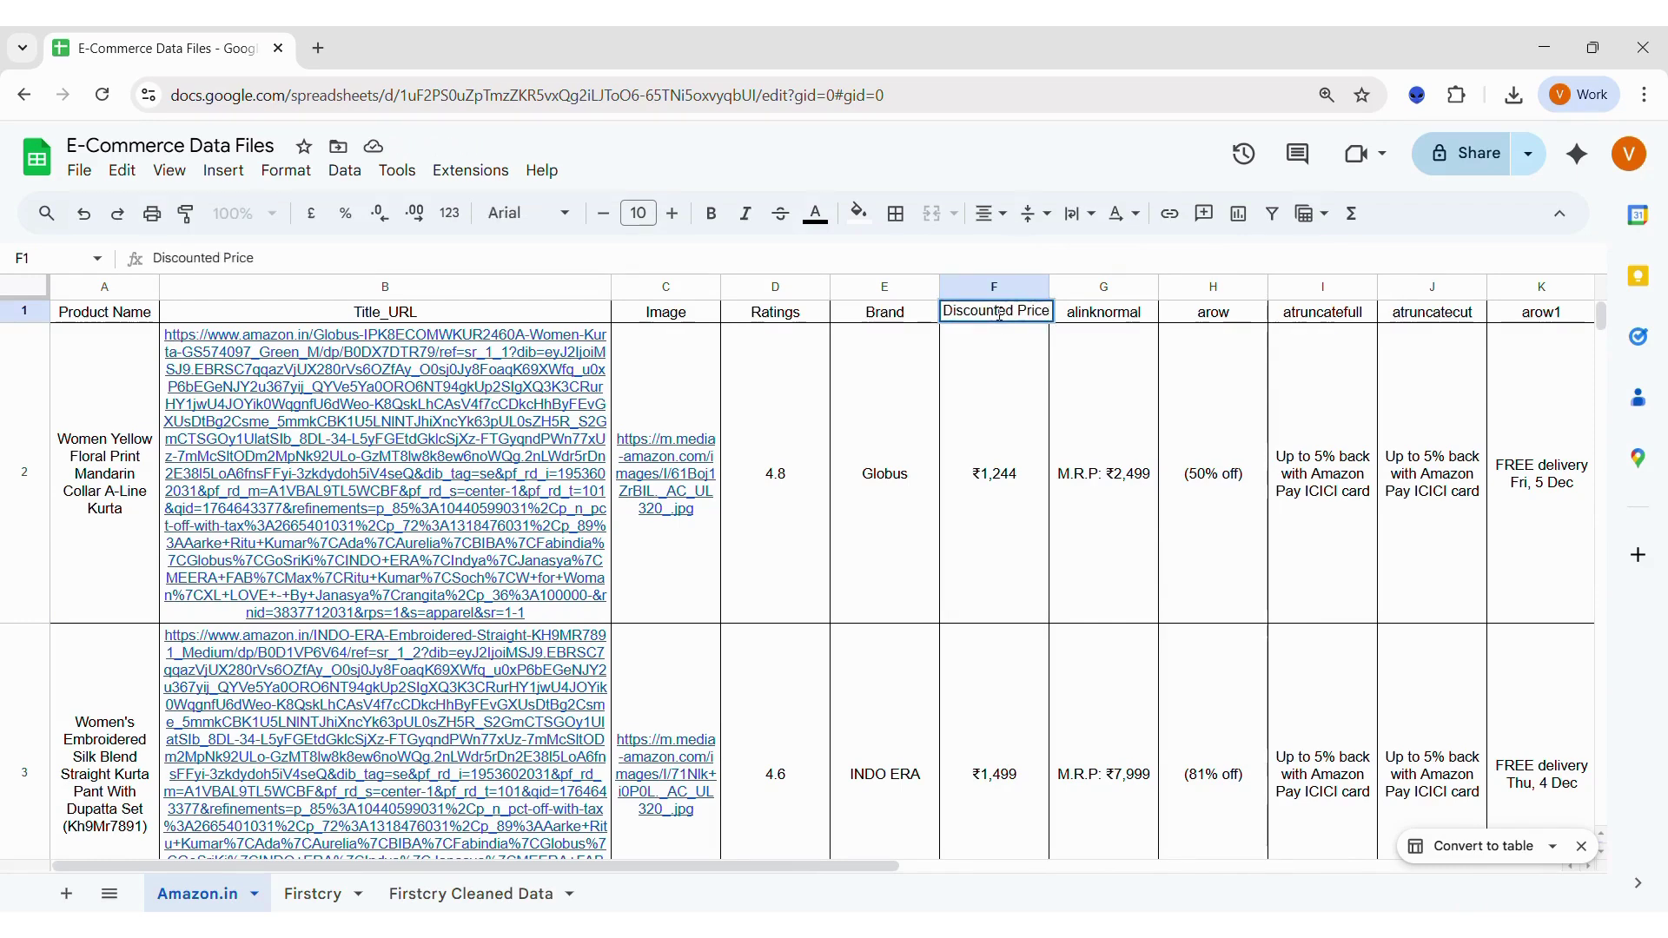
{"action": "key", "text": "Return"}
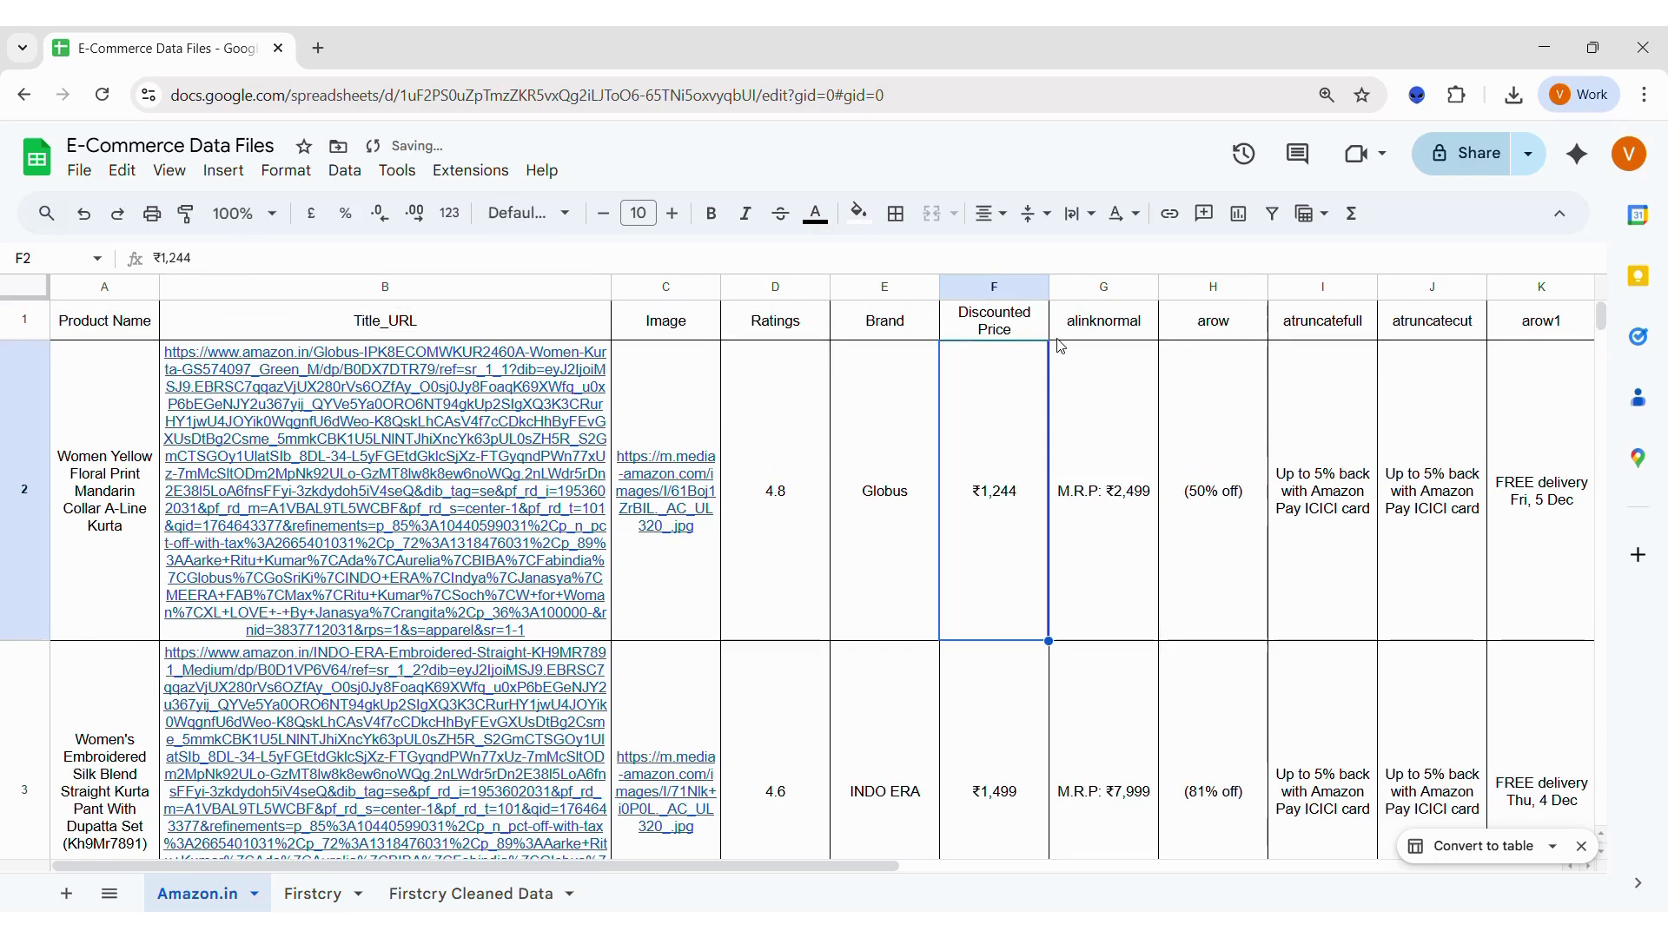
{"action": "left_click", "coordinate": [1073, 329]}
{"action": "type", "text": "MRP"}
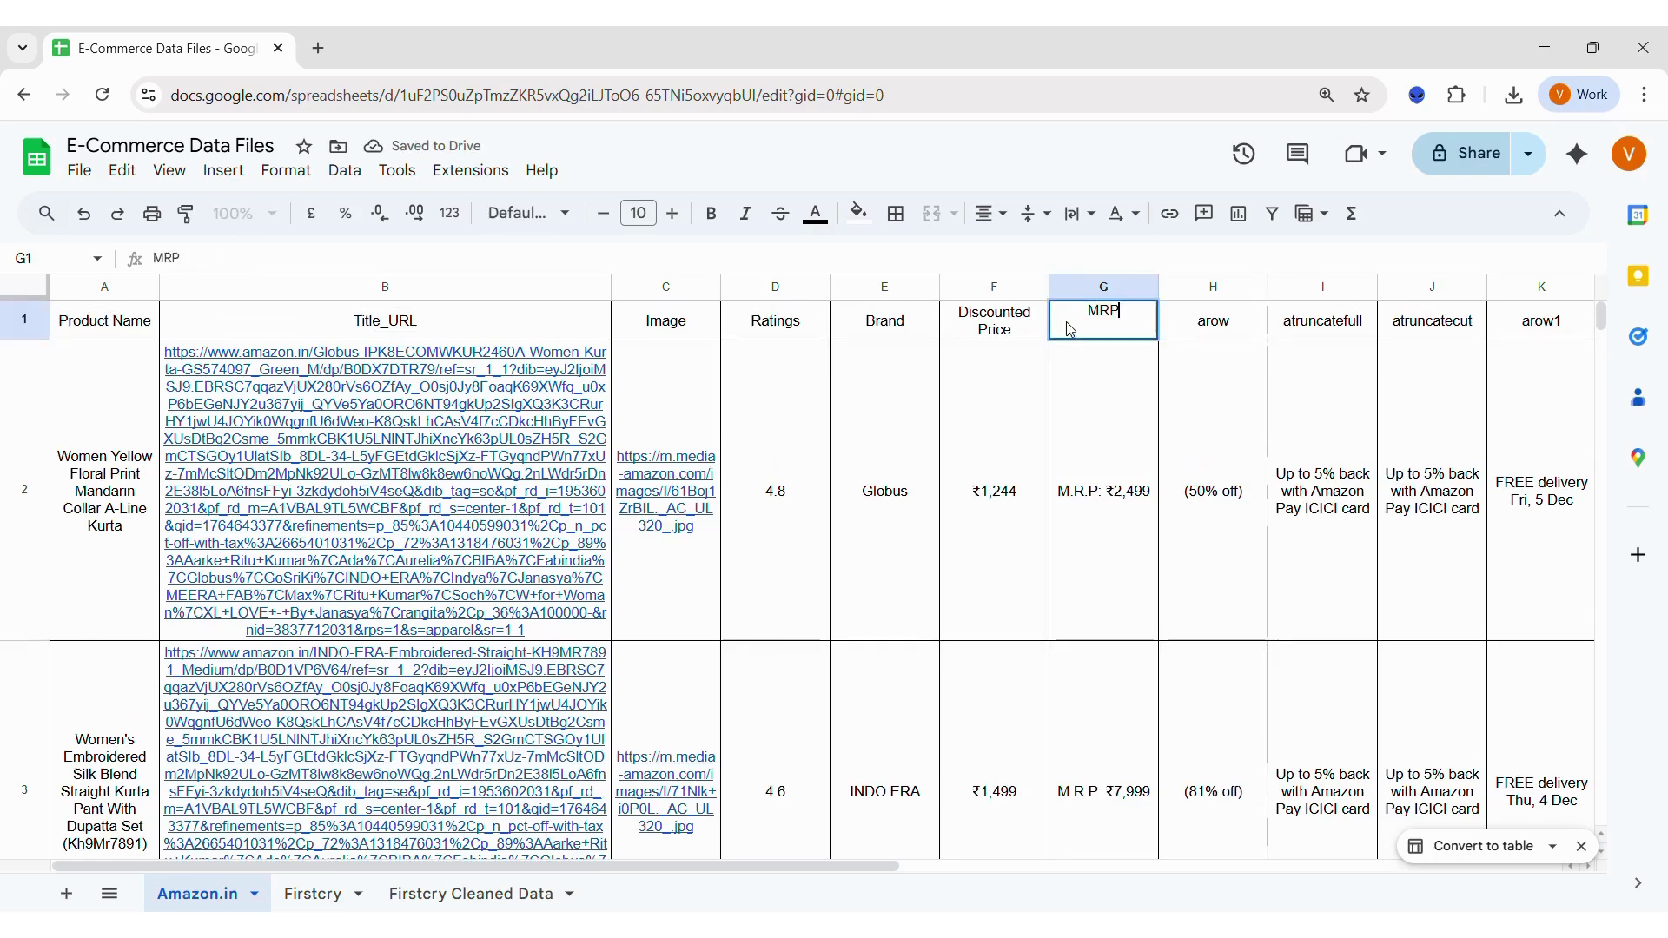
{"action": "key", "text": "Tab"}
{"action": "type", "text": "Discount"}
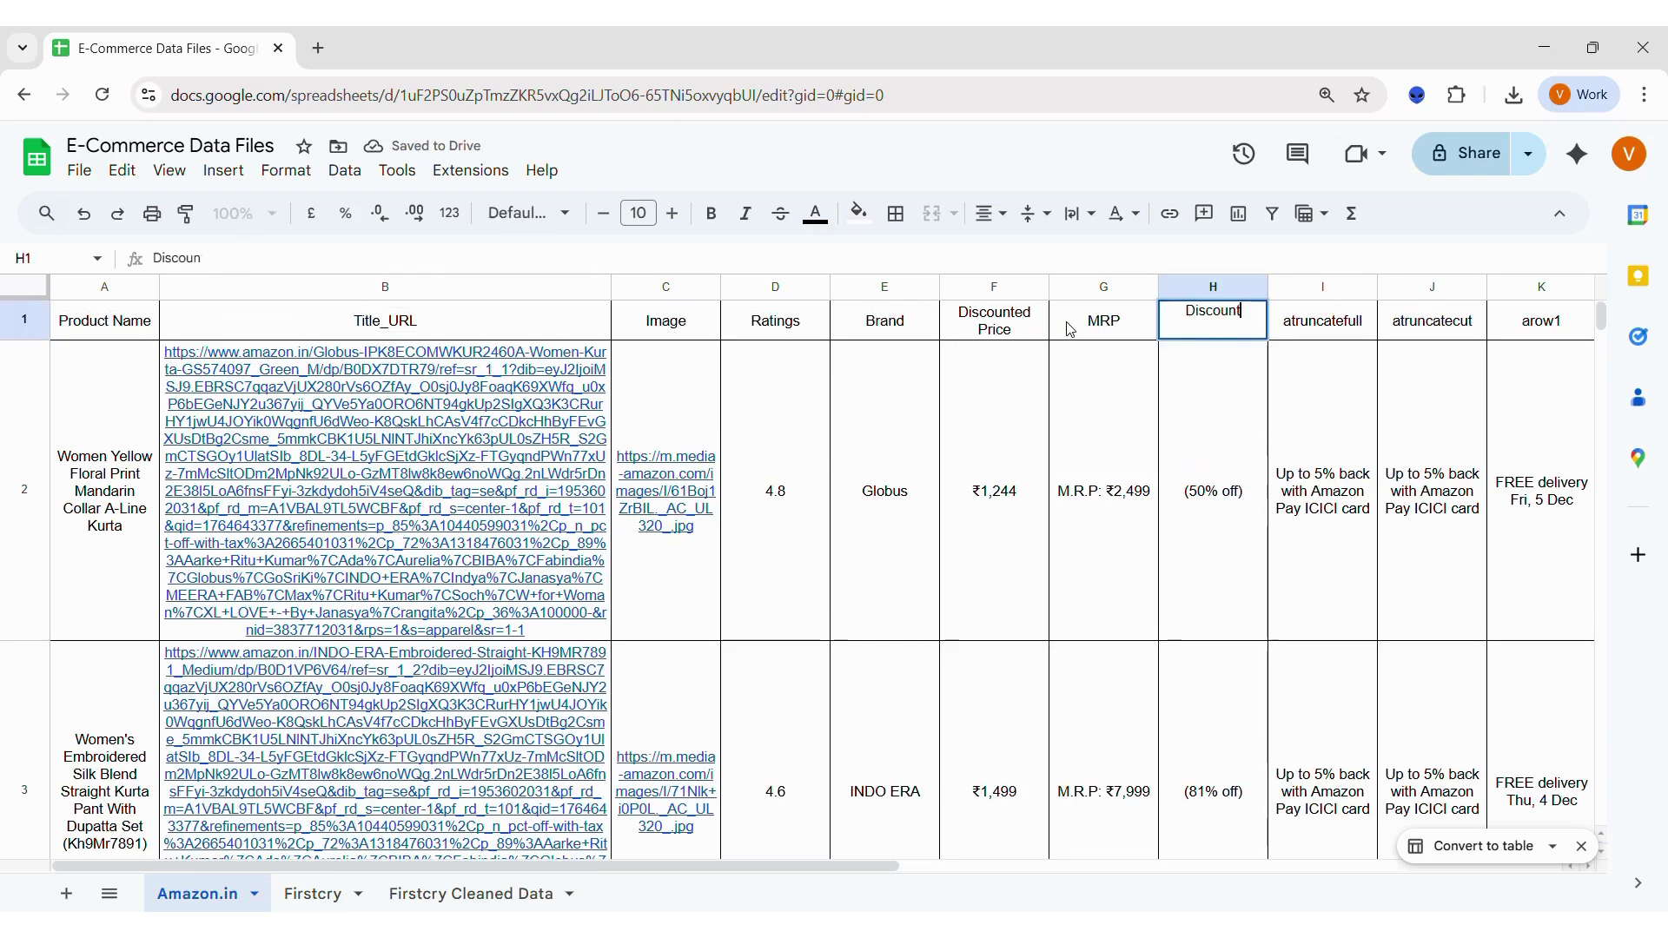
{"action": "type", "text": " Amount"}
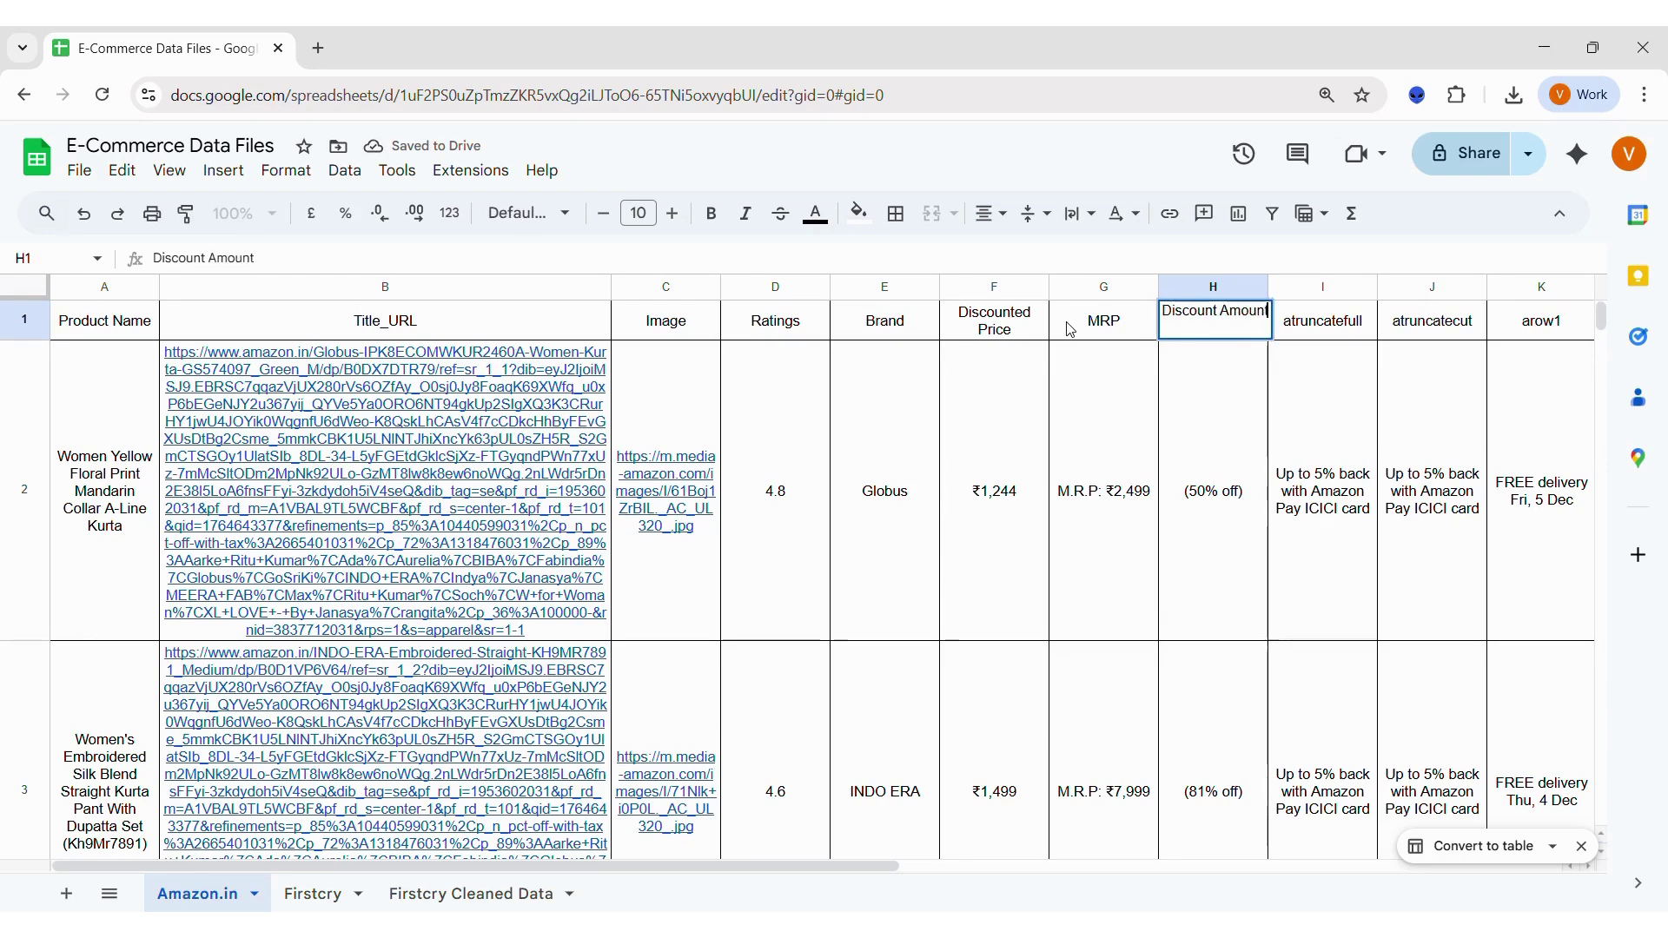
{"action": "key", "text": "Return"}
{"action": "key", "text": "Up"}
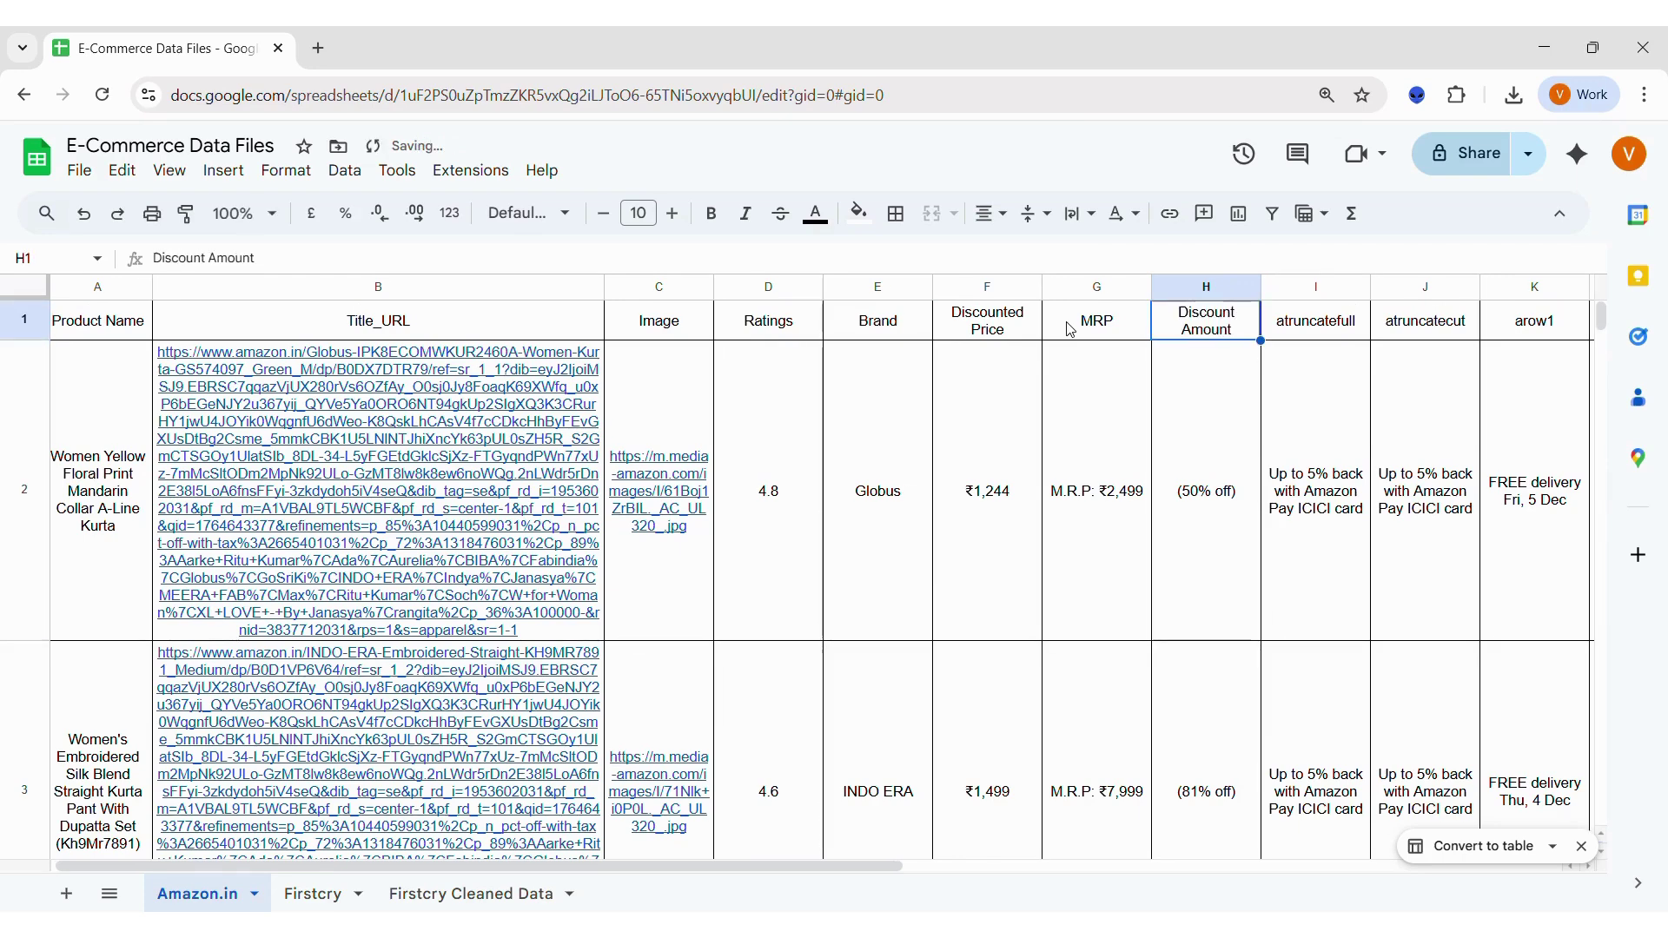
- Delete the seven columns from atruncatefull to abuttontext after the Discount Amount column
{"action": "scroll", "coordinate": [859, 287], "scroll_direction": "right", "scroll_amount": 3}
{"action": "left_click", "coordinate": [859, 288]}
{"action": "key", "text": "shift+Right"}
{"action": "key", "text": "shift+Right"}
{"action": "key", "text": "shift+Right"}
{"action": "key", "text": "shift+Right"}
{"action": "key", "text": "shift+Right"}
{"action": "key", "text": "shift+Right"}
{"action": "key", "text": "shift+Right"}
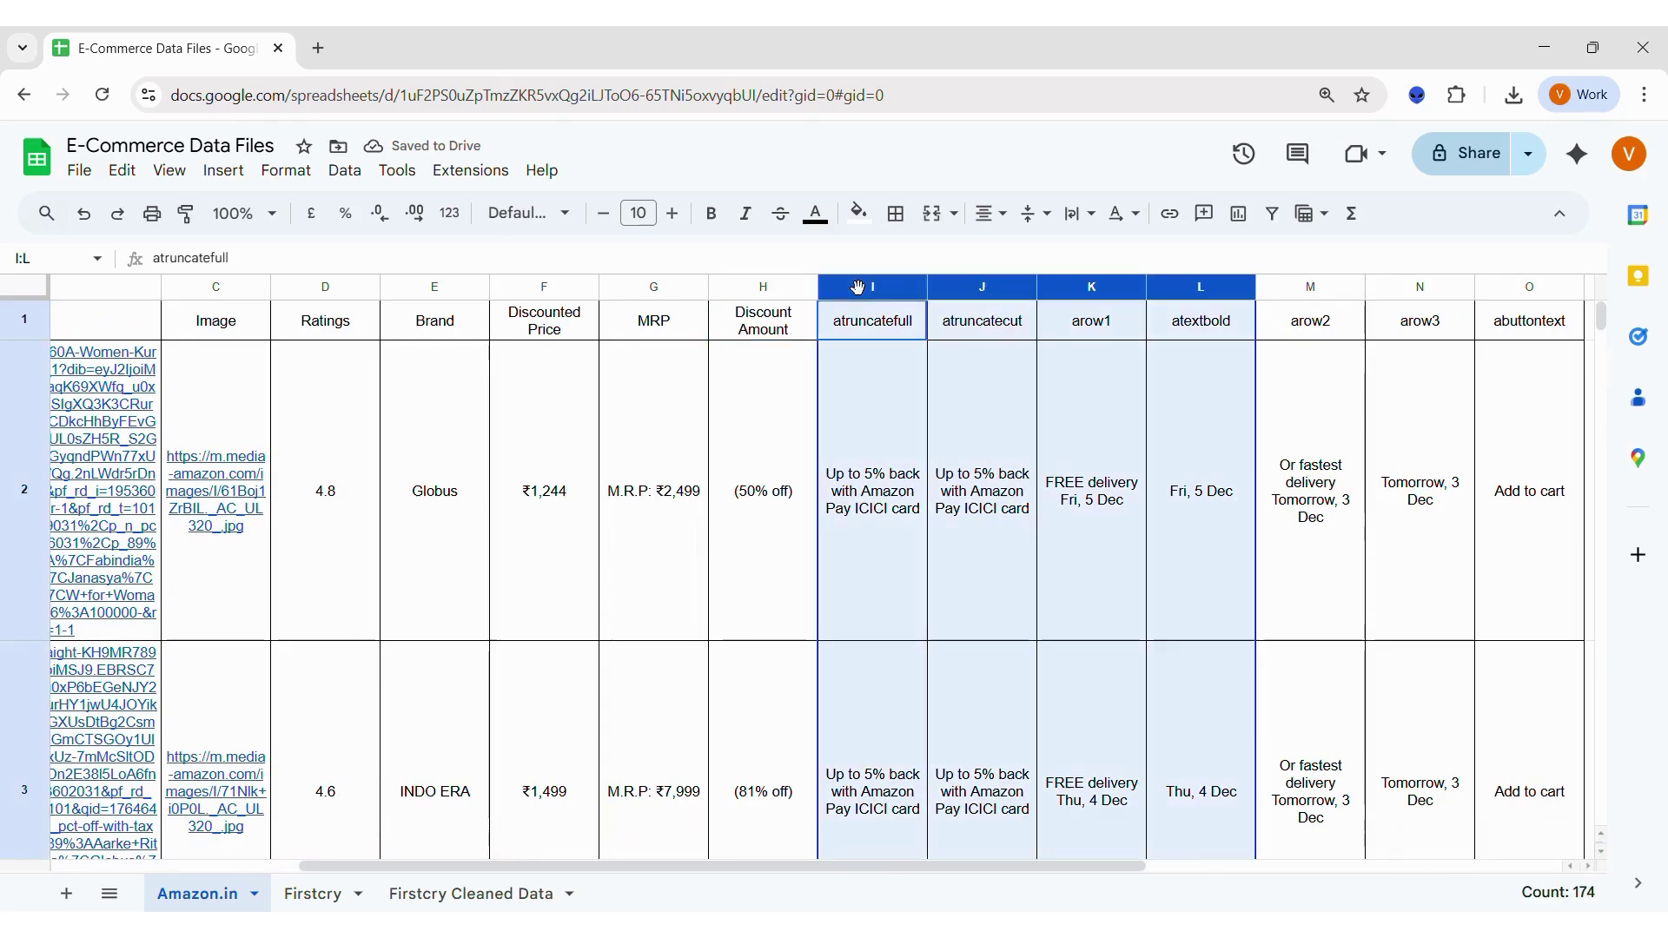
{"action": "key", "text": "shift+Left"}
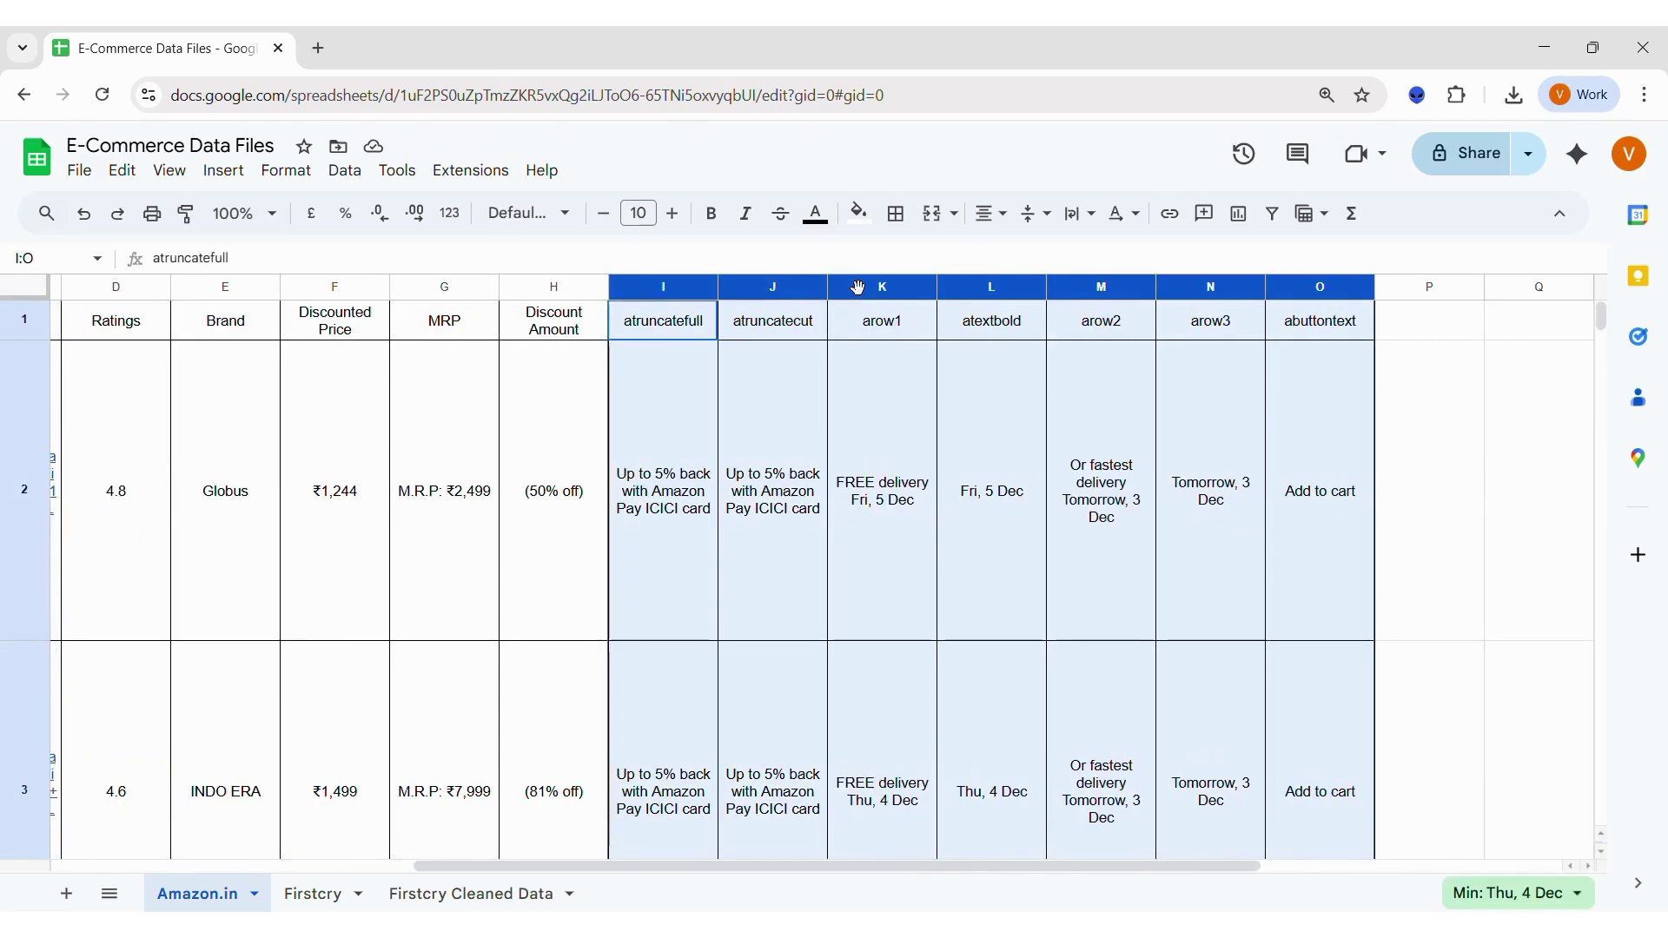
{"action": "right_click", "coordinate": [859, 287]}
{"action": "left_click", "coordinate": [931, 461]}
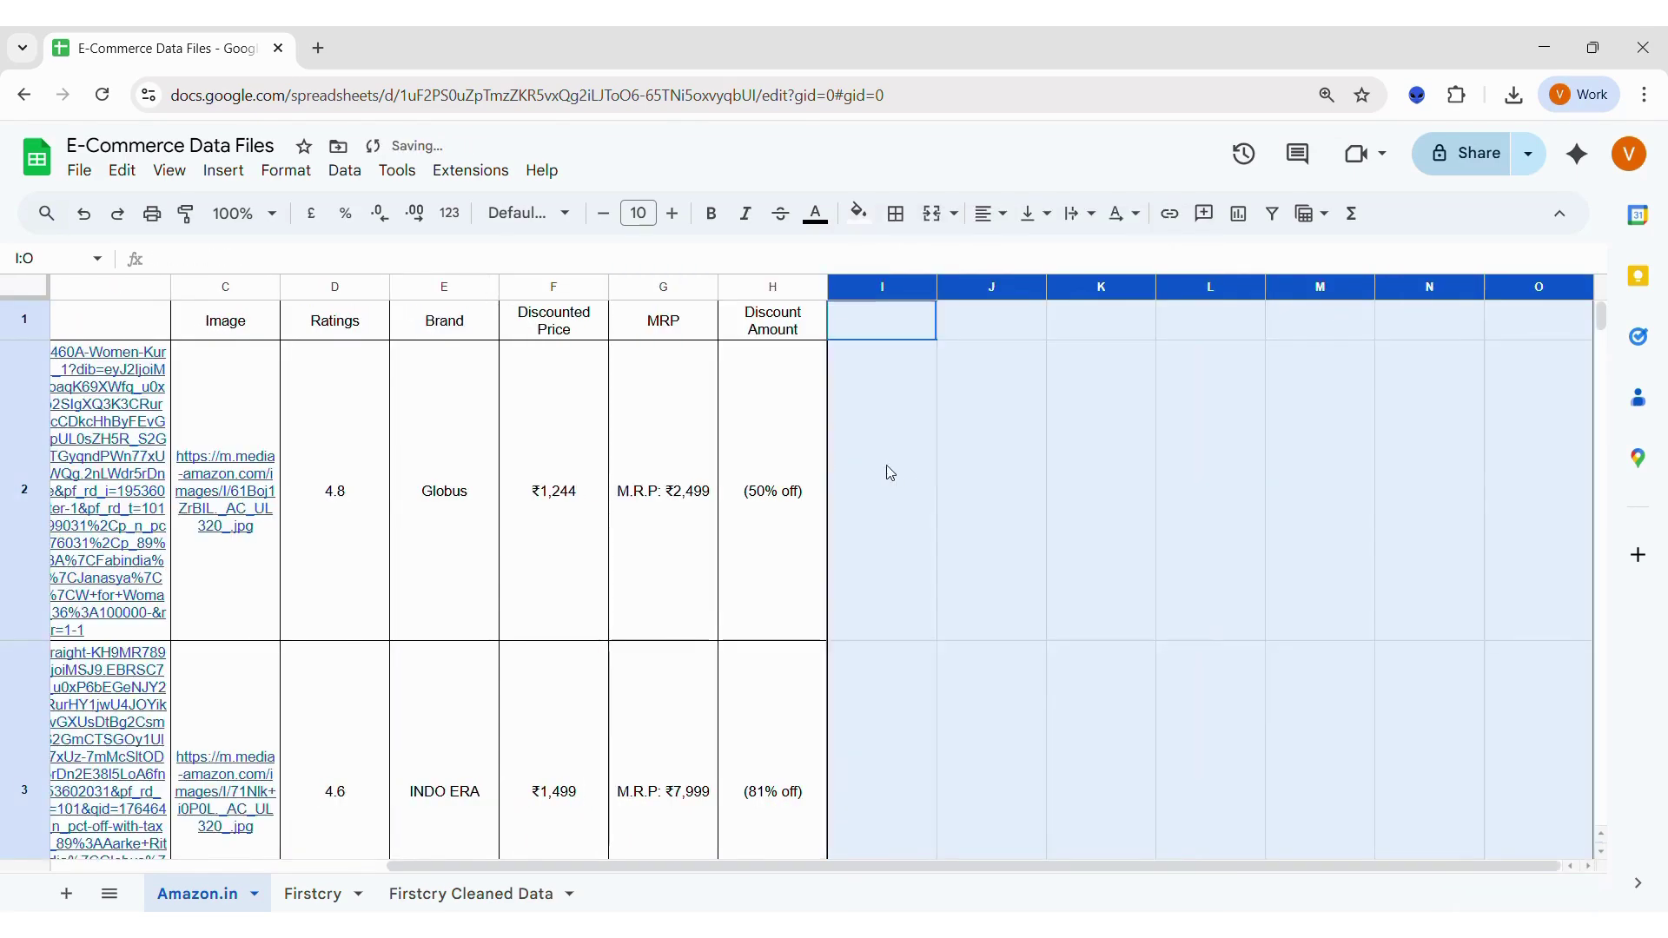
{"action": "left_click", "coordinate": [625, 480]}
- Delete the Title_URL and Image columns and widen the Product Name column to about twice its width
{"action": "scroll", "coordinate": [625, 481], "scroll_direction": "left", "scroll_amount": 5}
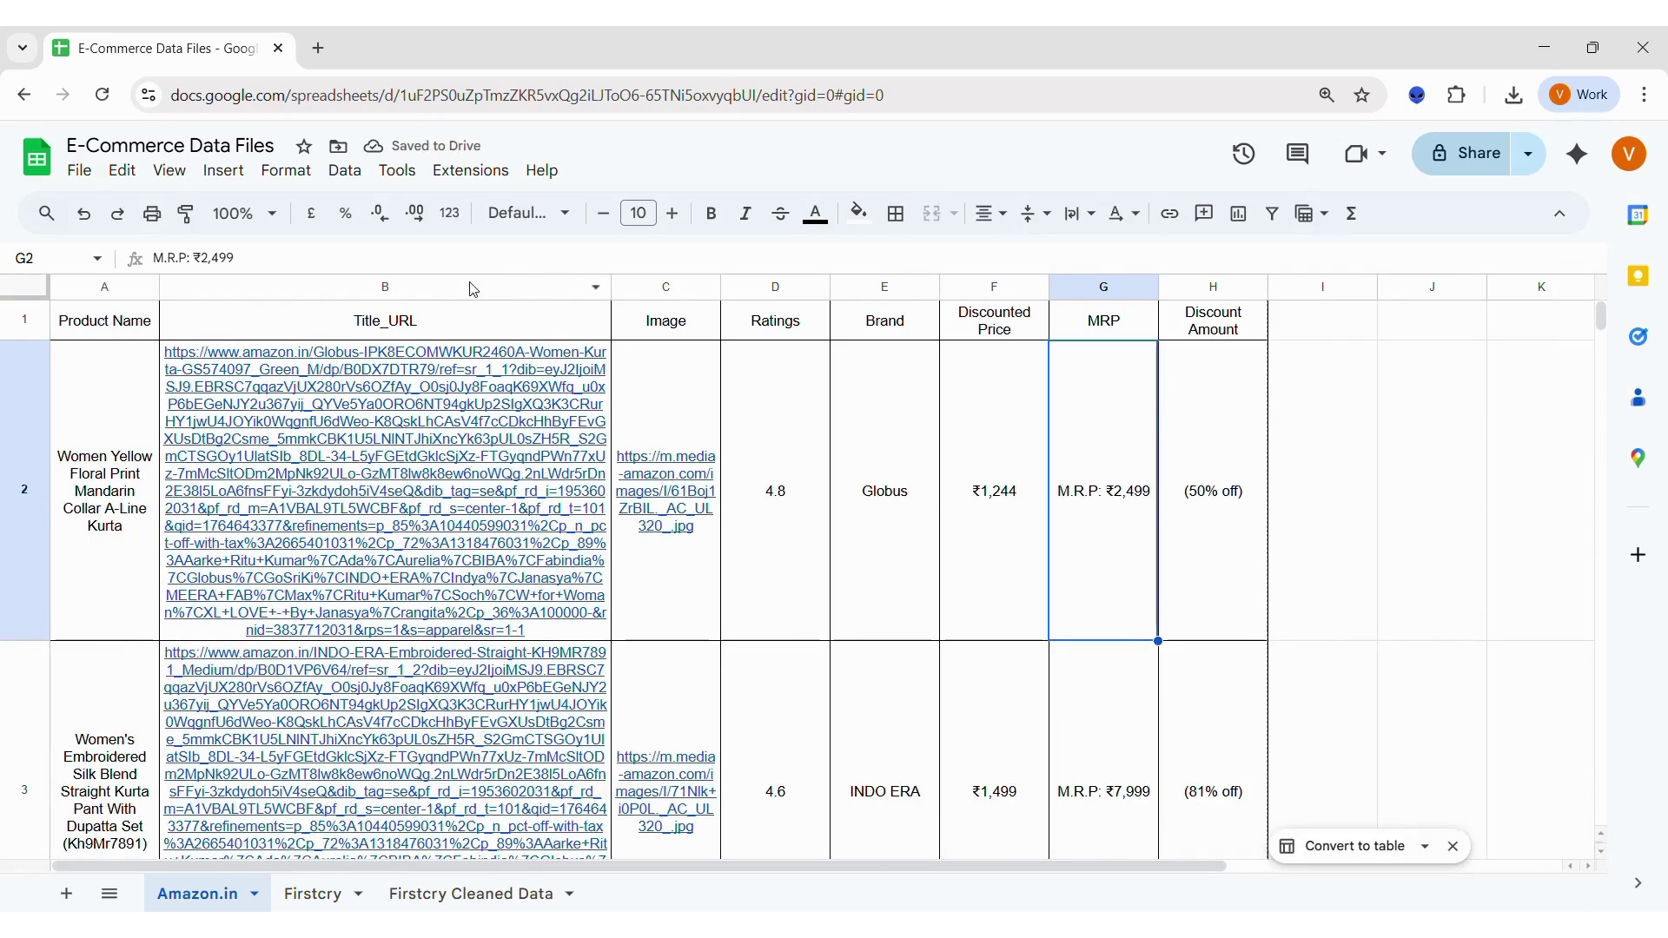
{"action": "left_click", "coordinate": [469, 286]}
{"action": "key", "text": "shift+Right"}
{"action": "right_click", "coordinate": [469, 286]}
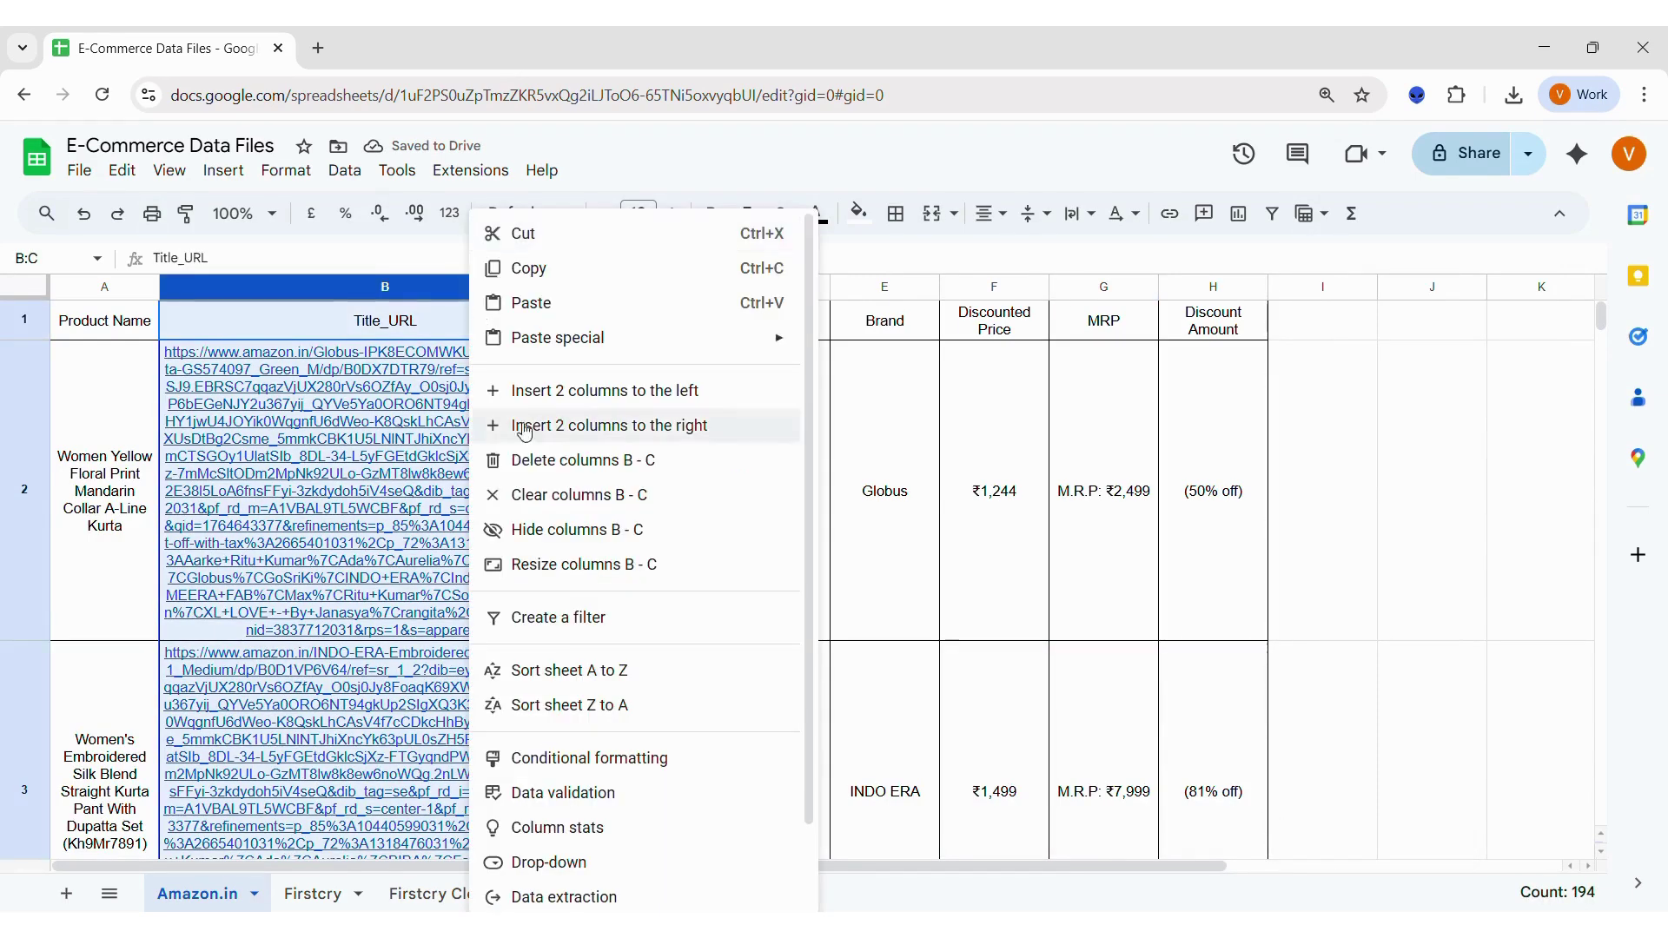
{"action": "left_click", "coordinate": [529, 456]}
{"action": "left_click", "coordinate": [191, 439]}
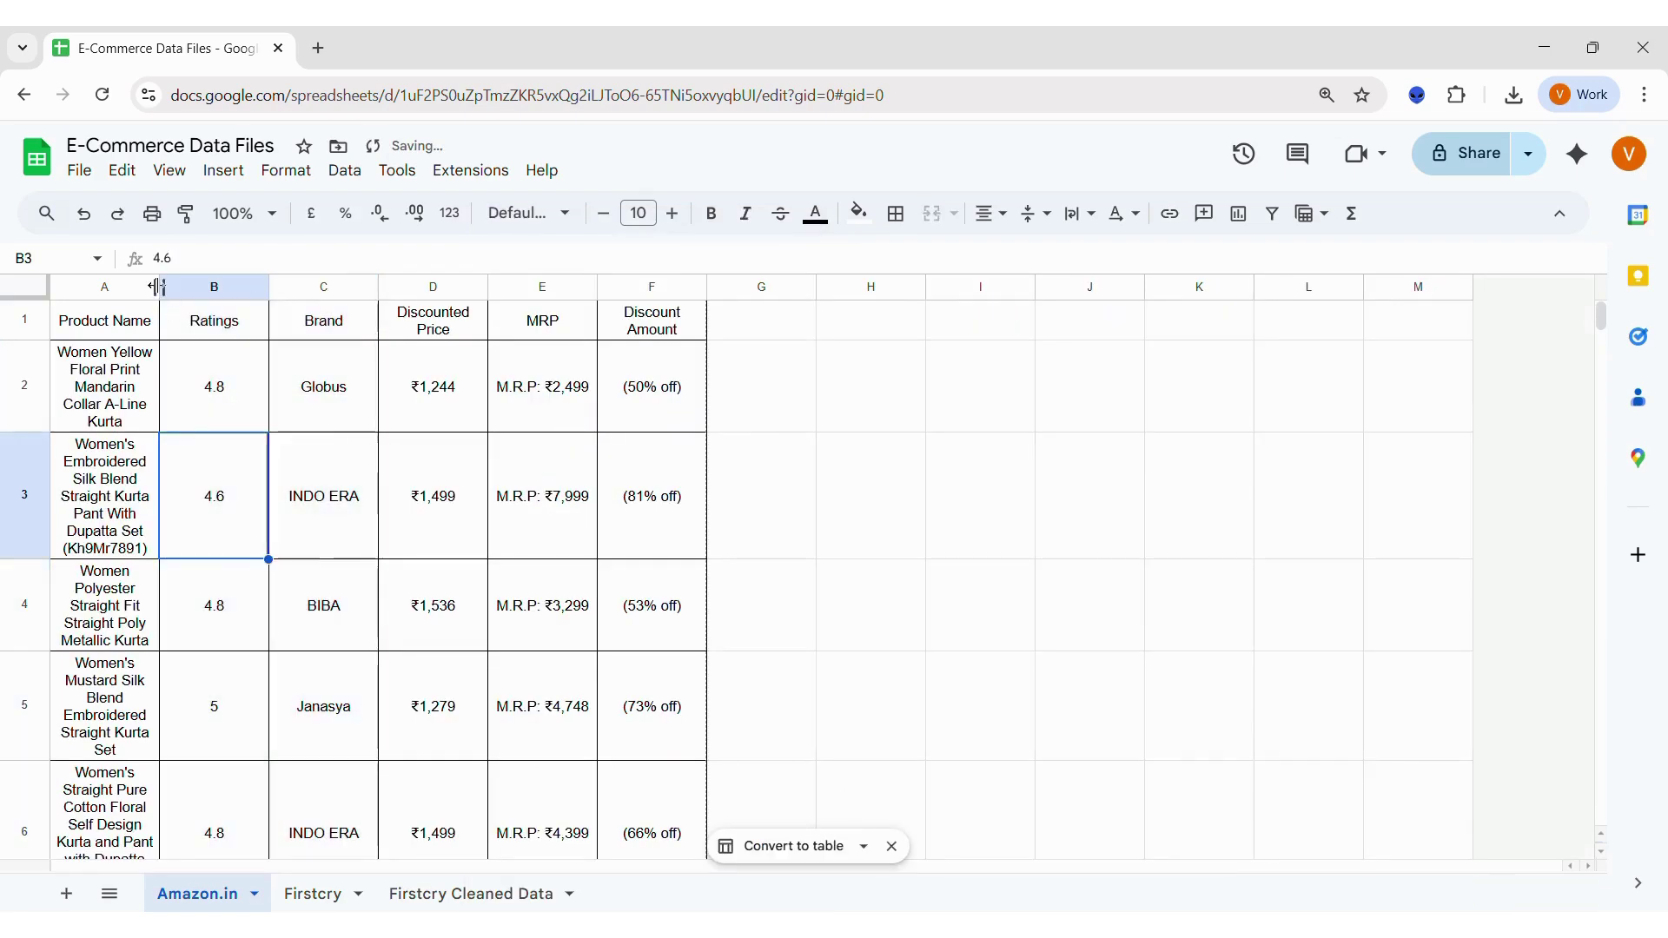
{"action": "left_click_drag", "start_coordinate": [159, 287], "coordinate": [294, 310]}
- Make the header cells A1:F1 bold and fill them with cyan
{"action": "left_click", "coordinate": [224, 328]}
{"action": "key", "text": "ctrl+shift+Right"}
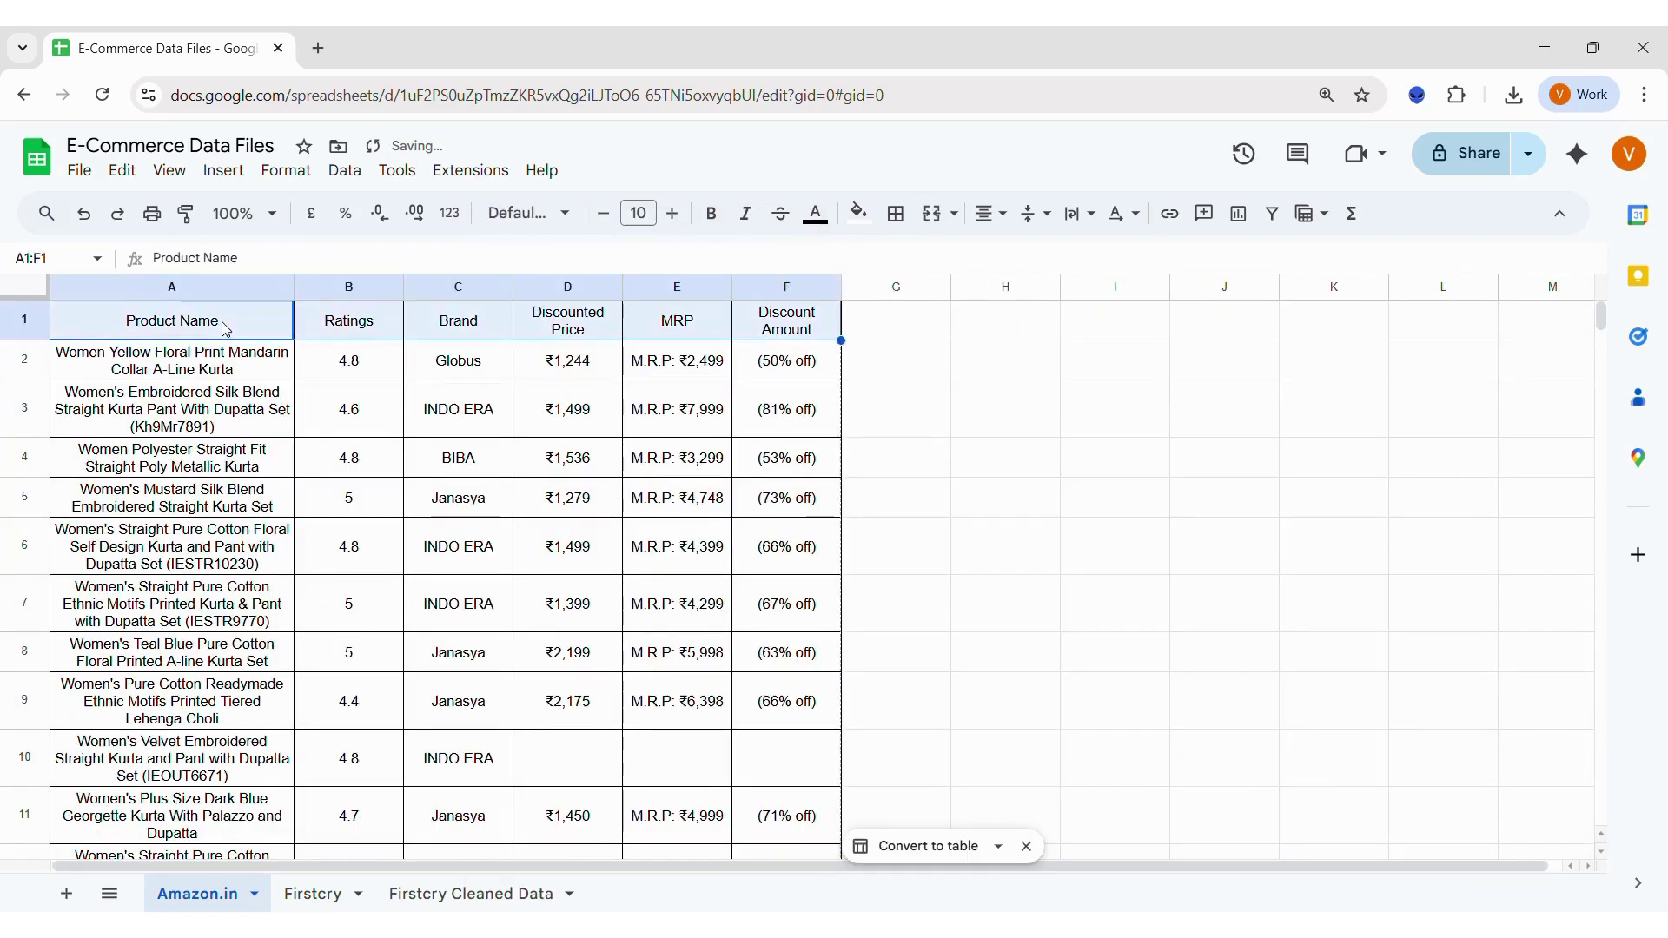
{"action": "key", "text": "ctrl+b"}
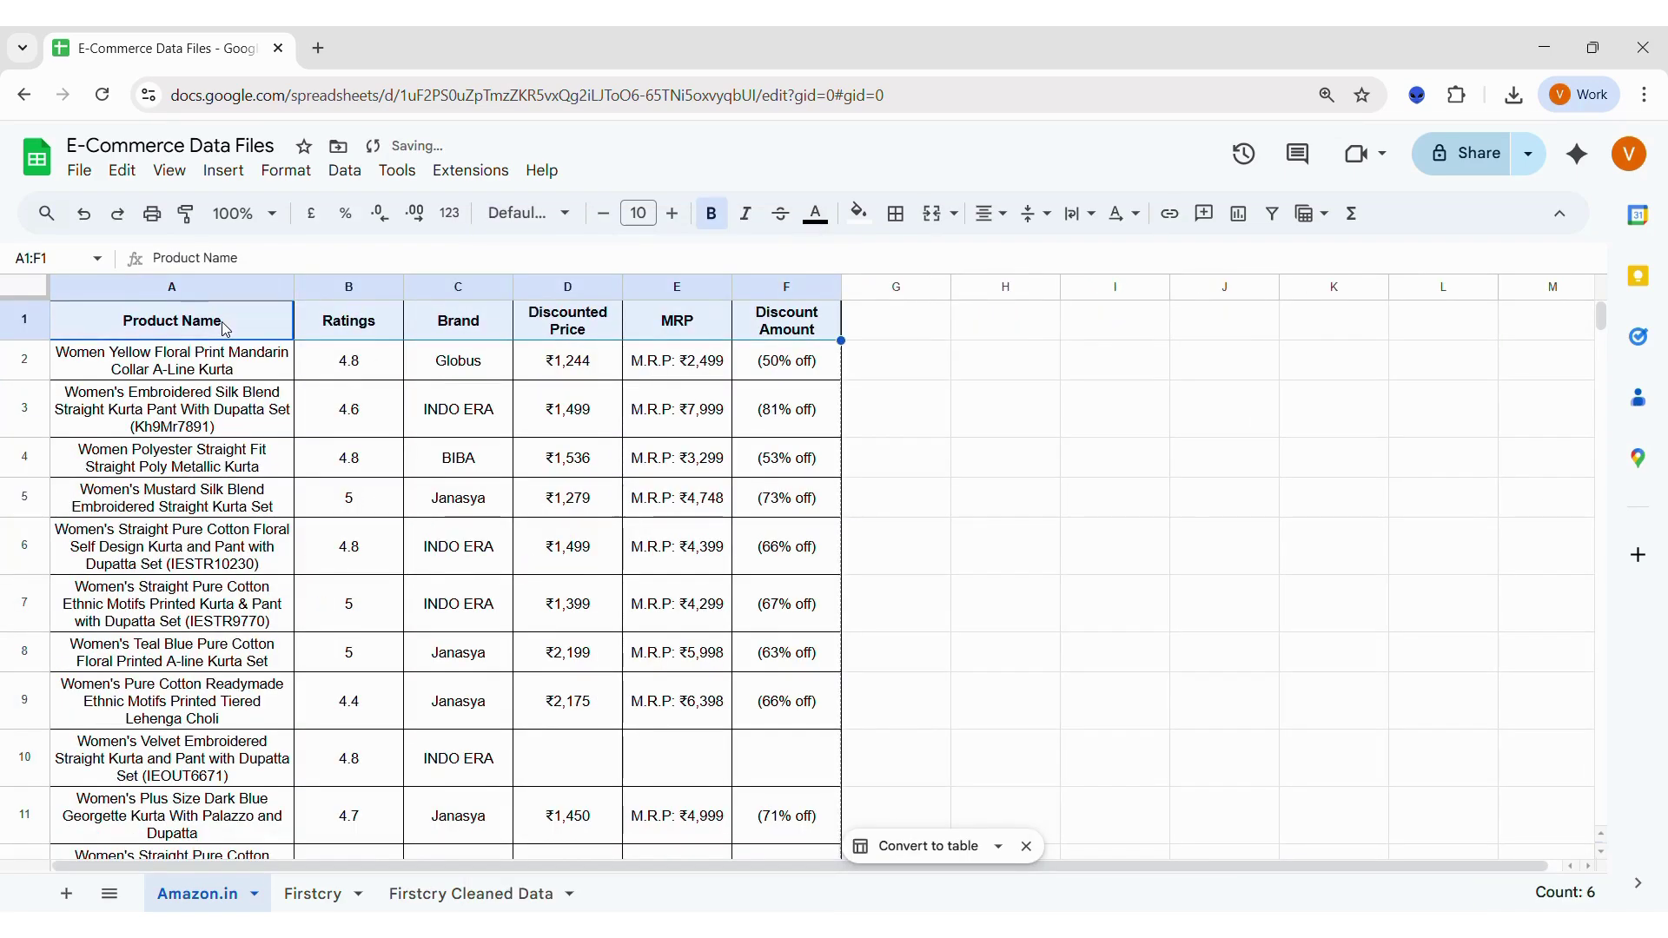
{"action": "left_click", "coordinate": [860, 212]}
{"action": "left_click", "coordinate": [989, 315]}
{"action": "left_click", "coordinate": [428, 389]}
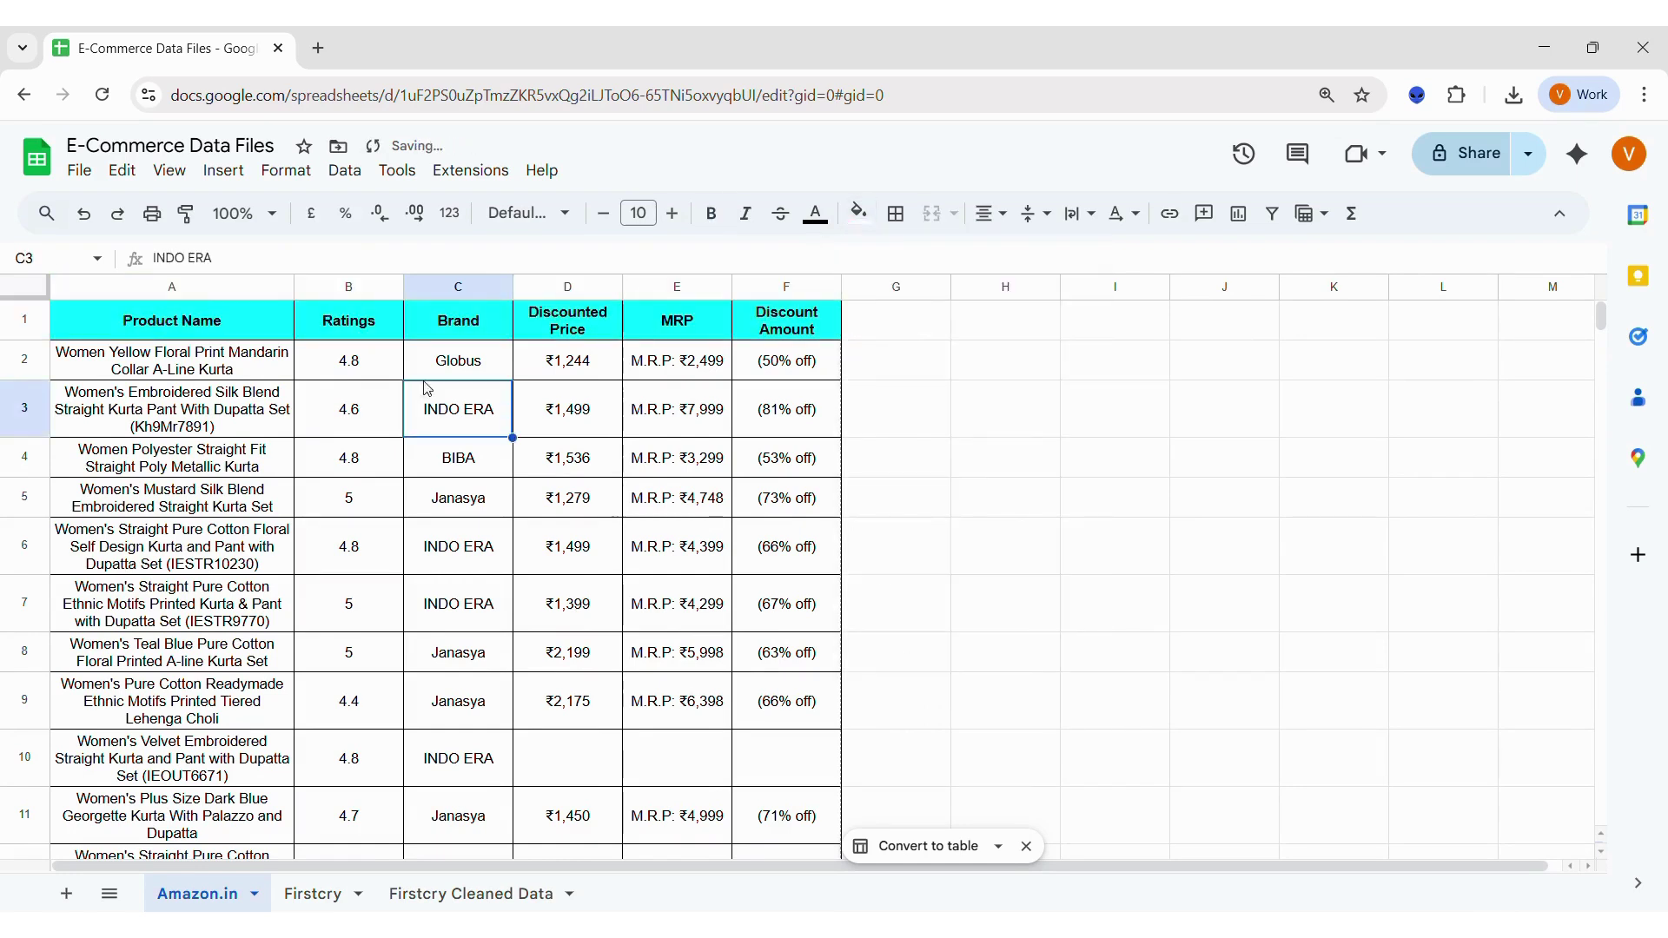
- Freeze the header row of the Amazon.in sheet and check it against the product rows further down
{"action": "left_click", "coordinate": [19, 317]}
{"action": "left_click", "coordinate": [170, 171]}
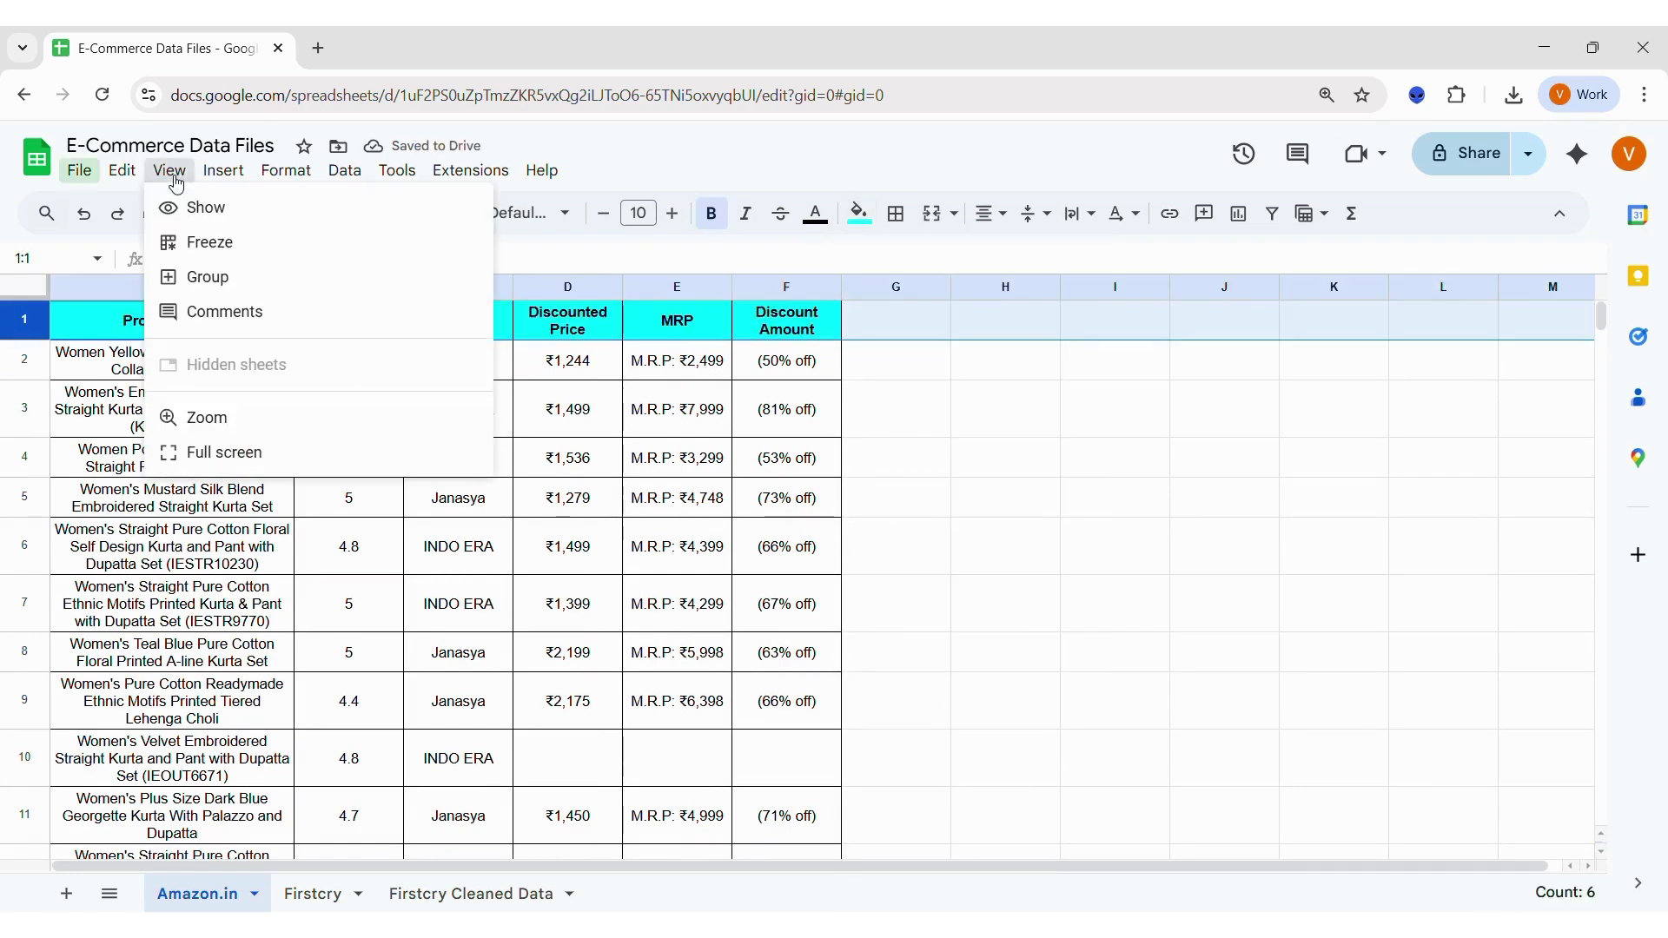
{"action": "mouse_move", "coordinate": [310, 259]}
{"action": "left_click", "coordinate": [552, 355]}
{"action": "left_click", "coordinate": [670, 465]}
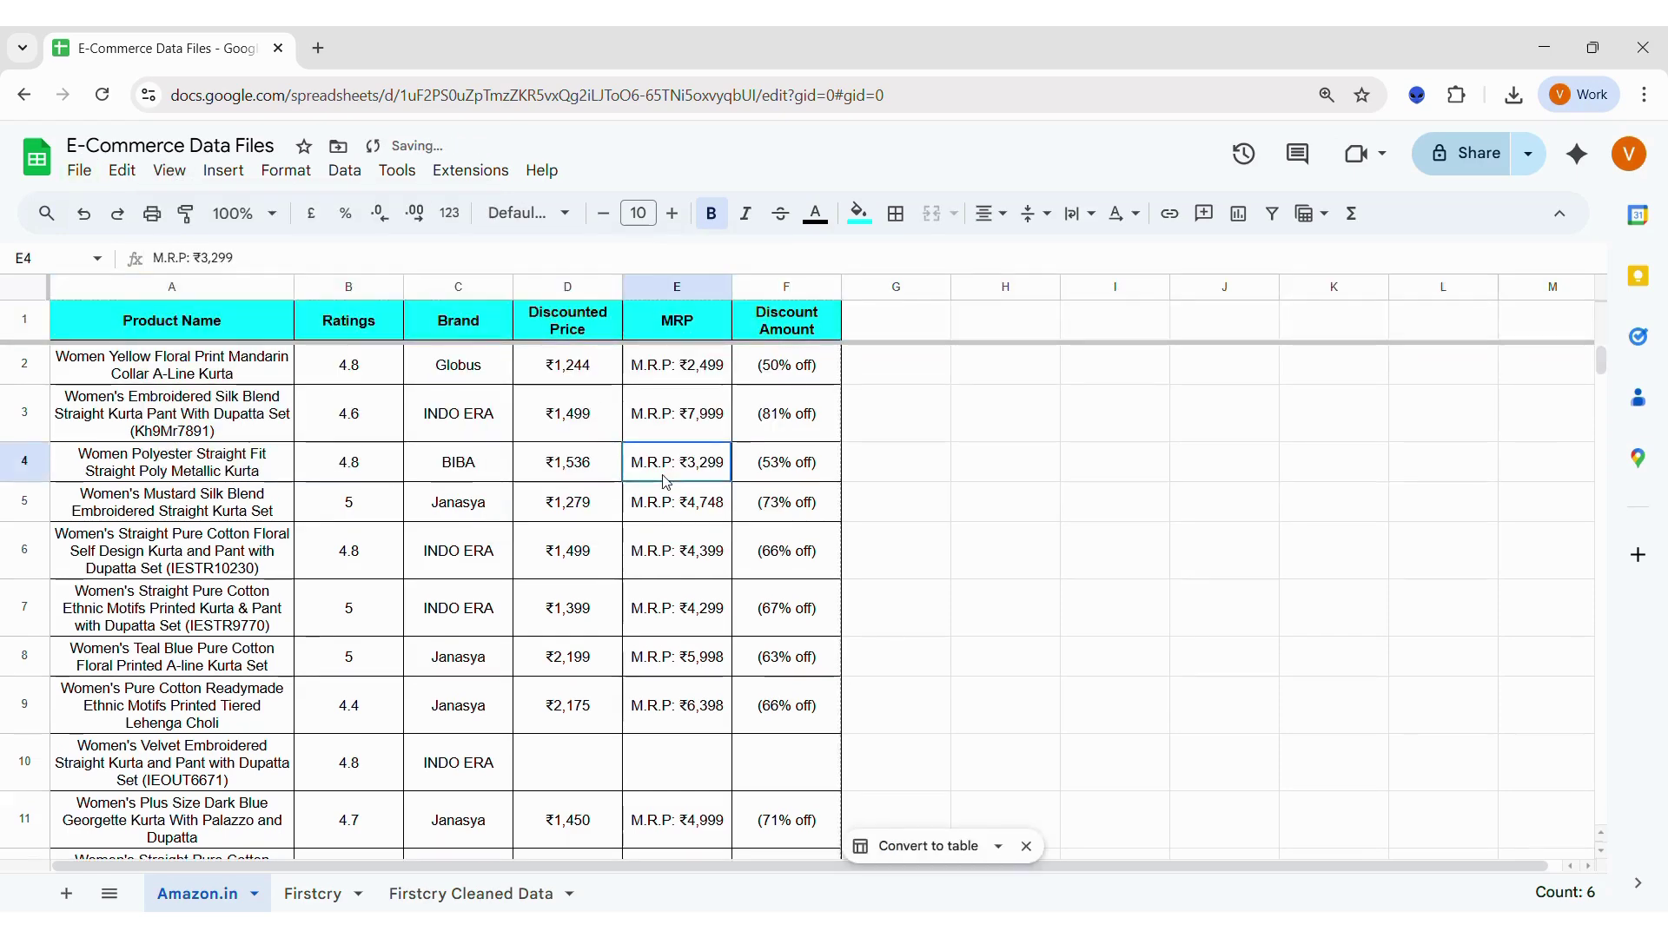
{"action": "scroll", "coordinate": [671, 580], "scroll_direction": "down", "scroll_amount": 1}
{"action": "scroll", "coordinate": [670, 581], "scroll_direction": "down", "scroll_amount": 10}
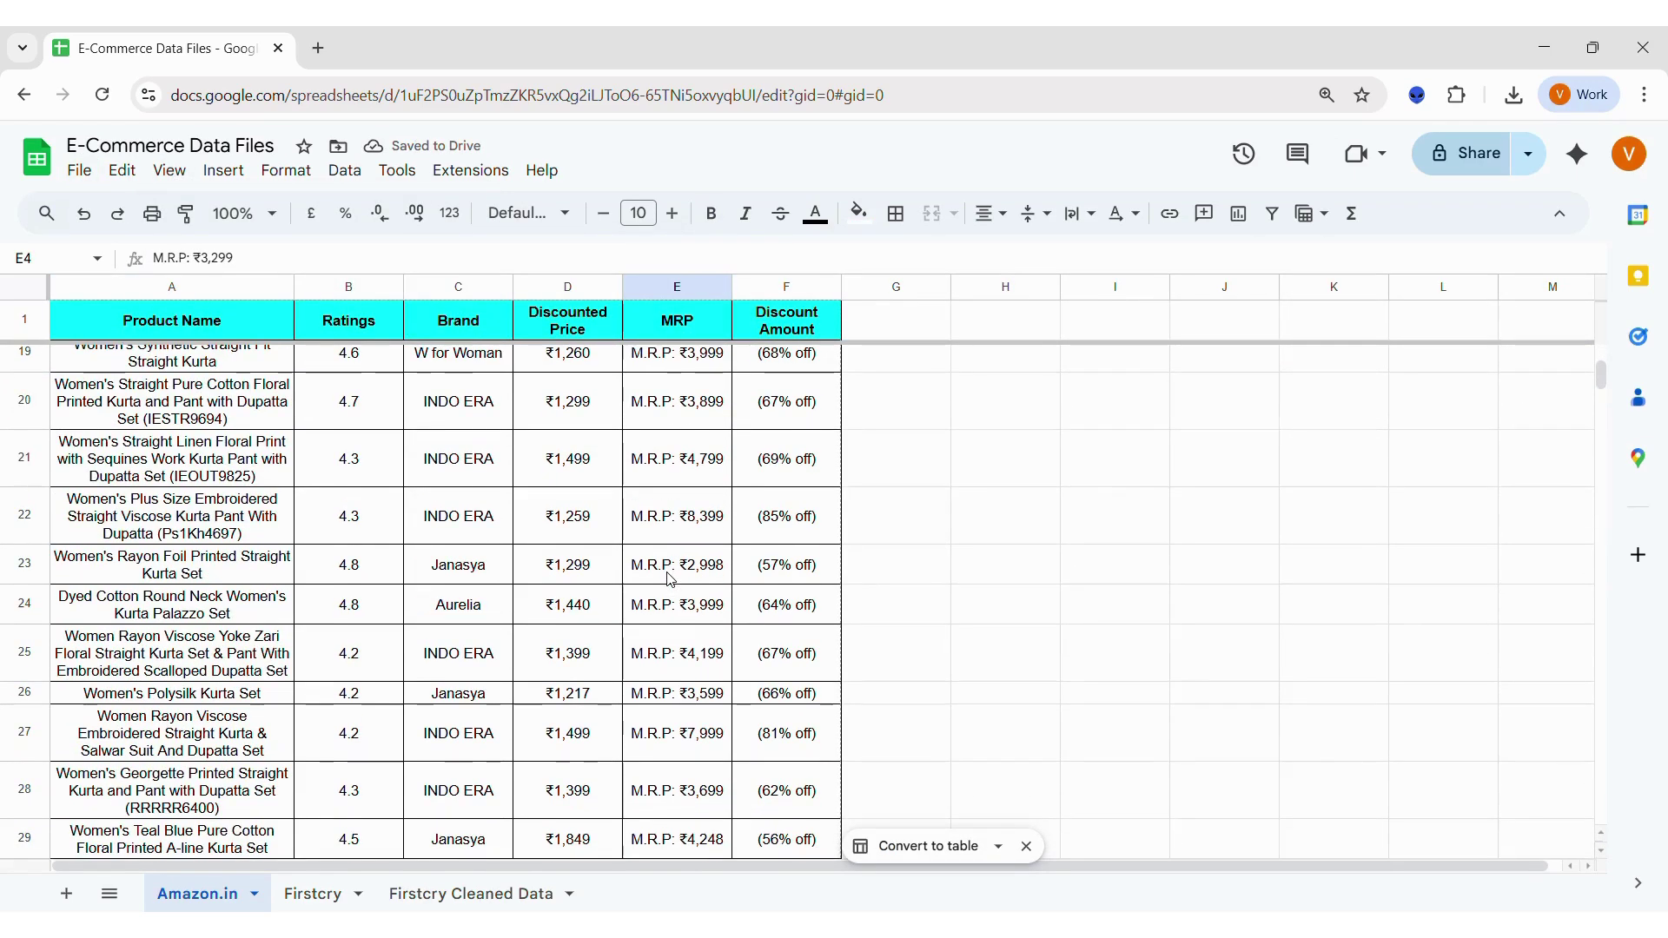
- Review the cleaned product rows of the Amazon.in sheet from about row 19 down to row 60
{"action": "scroll", "coordinate": [671, 580], "scroll_direction": "down", "scroll_amount": 5}
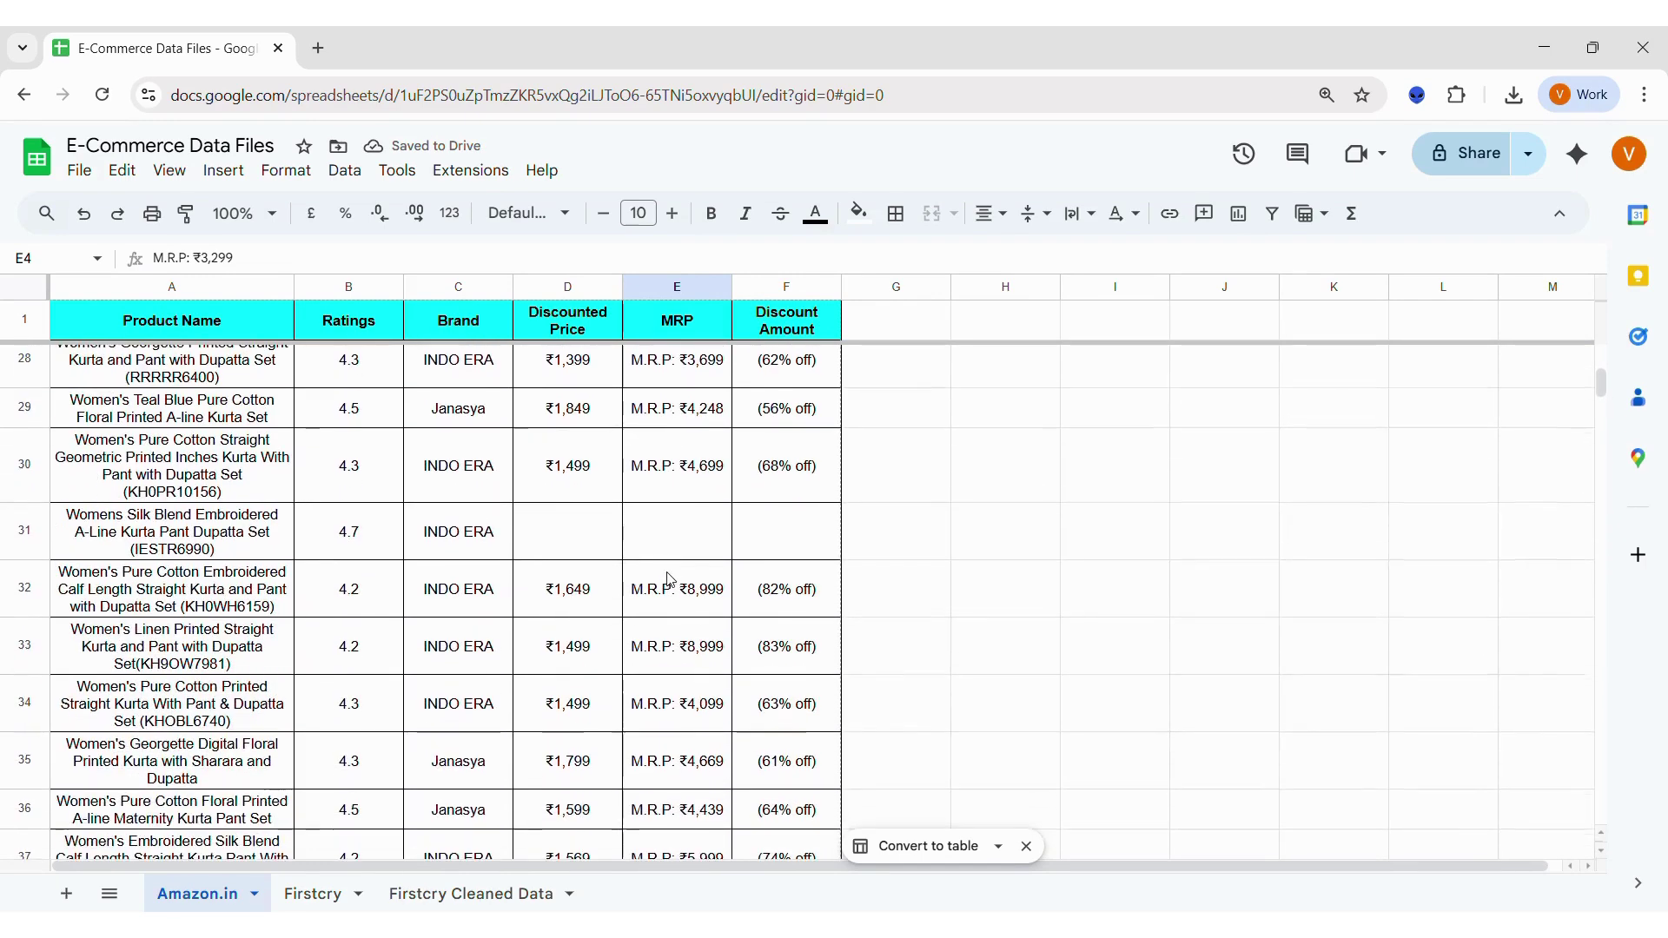
{"action": "scroll", "coordinate": [670, 580], "scroll_direction": "down", "scroll_amount": 6}
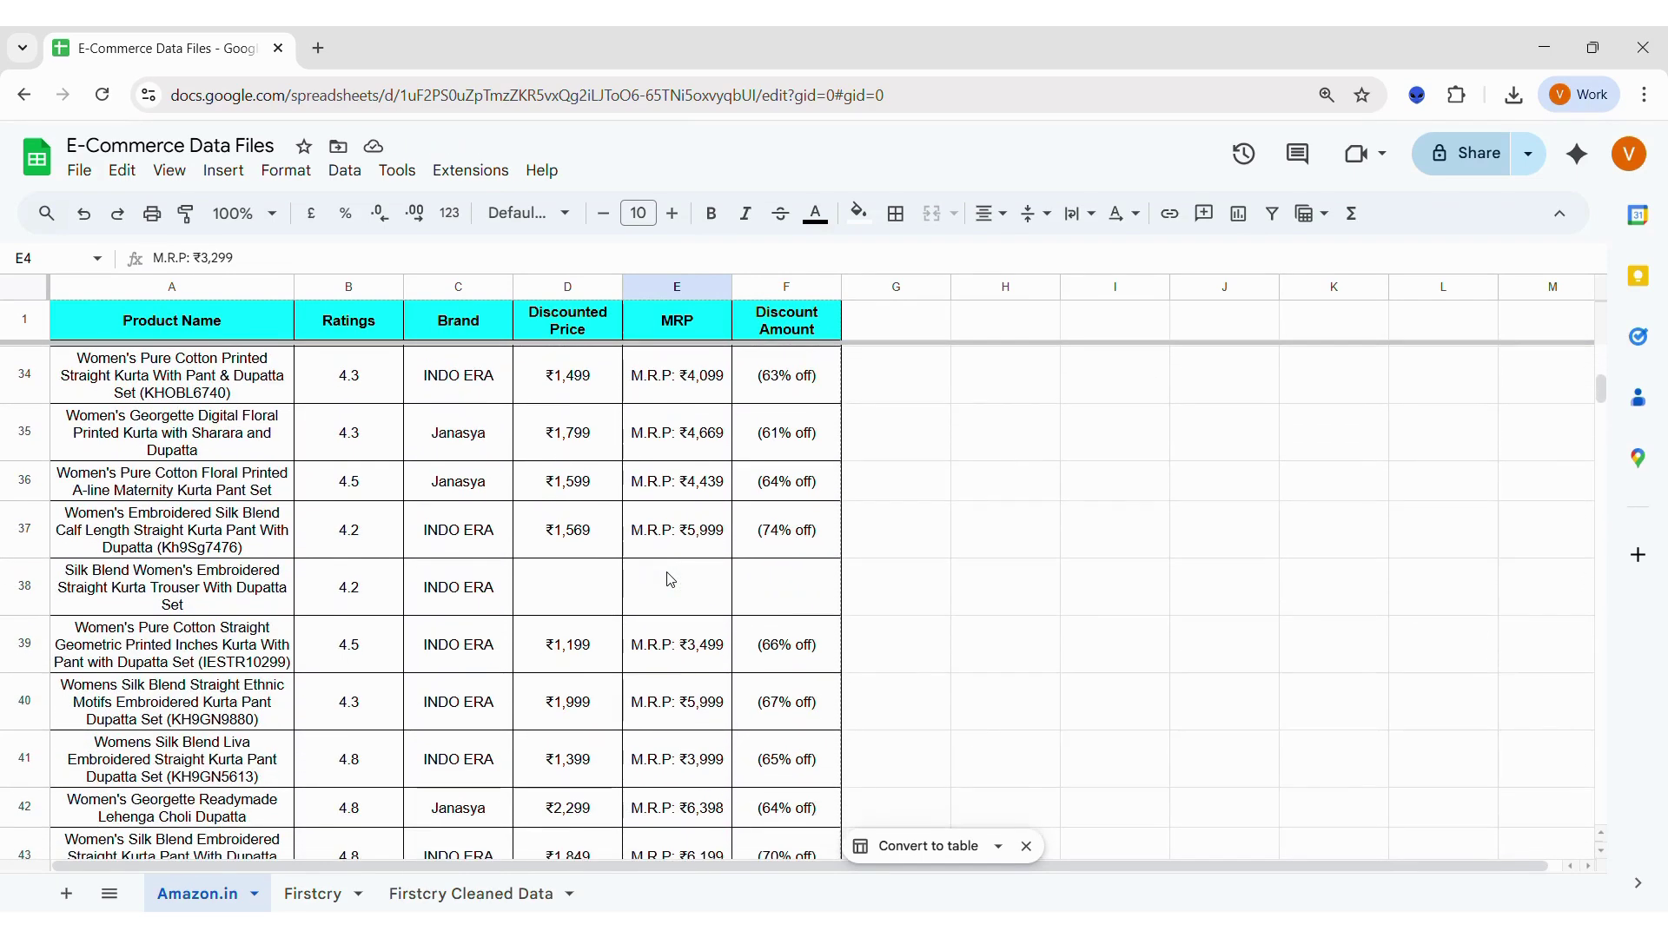
{"action": "scroll", "coordinate": [671, 580], "scroll_direction": "down", "scroll_amount": 5}
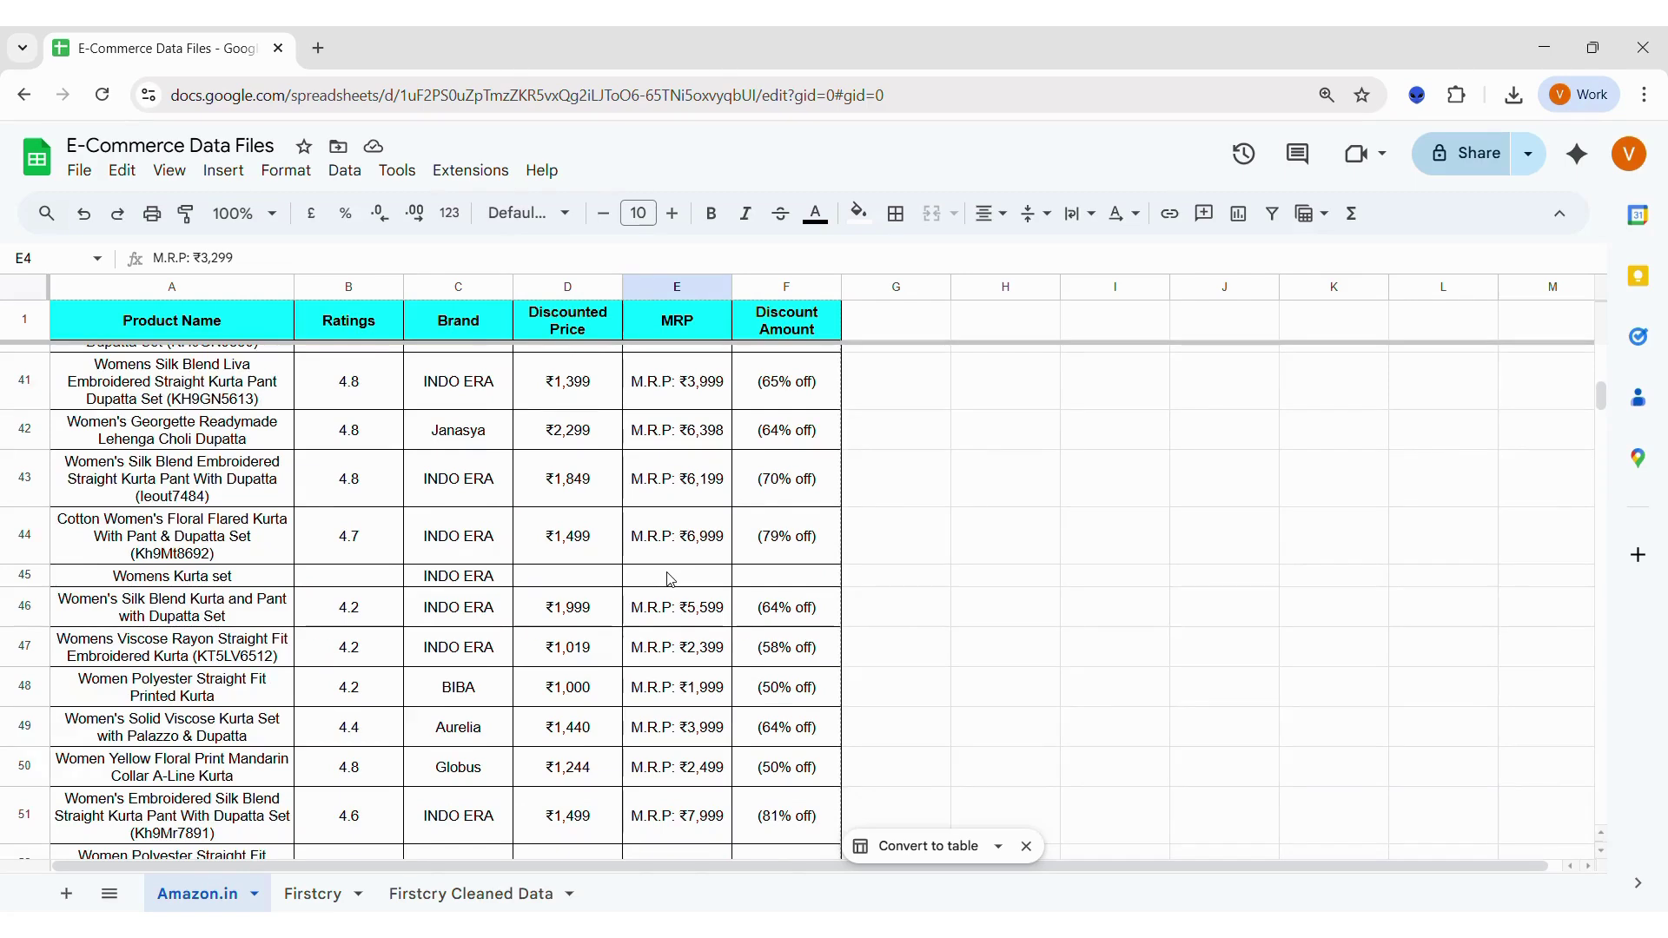
{"action": "scroll", "coordinate": [670, 580], "scroll_direction": "down", "scroll_amount": 3}
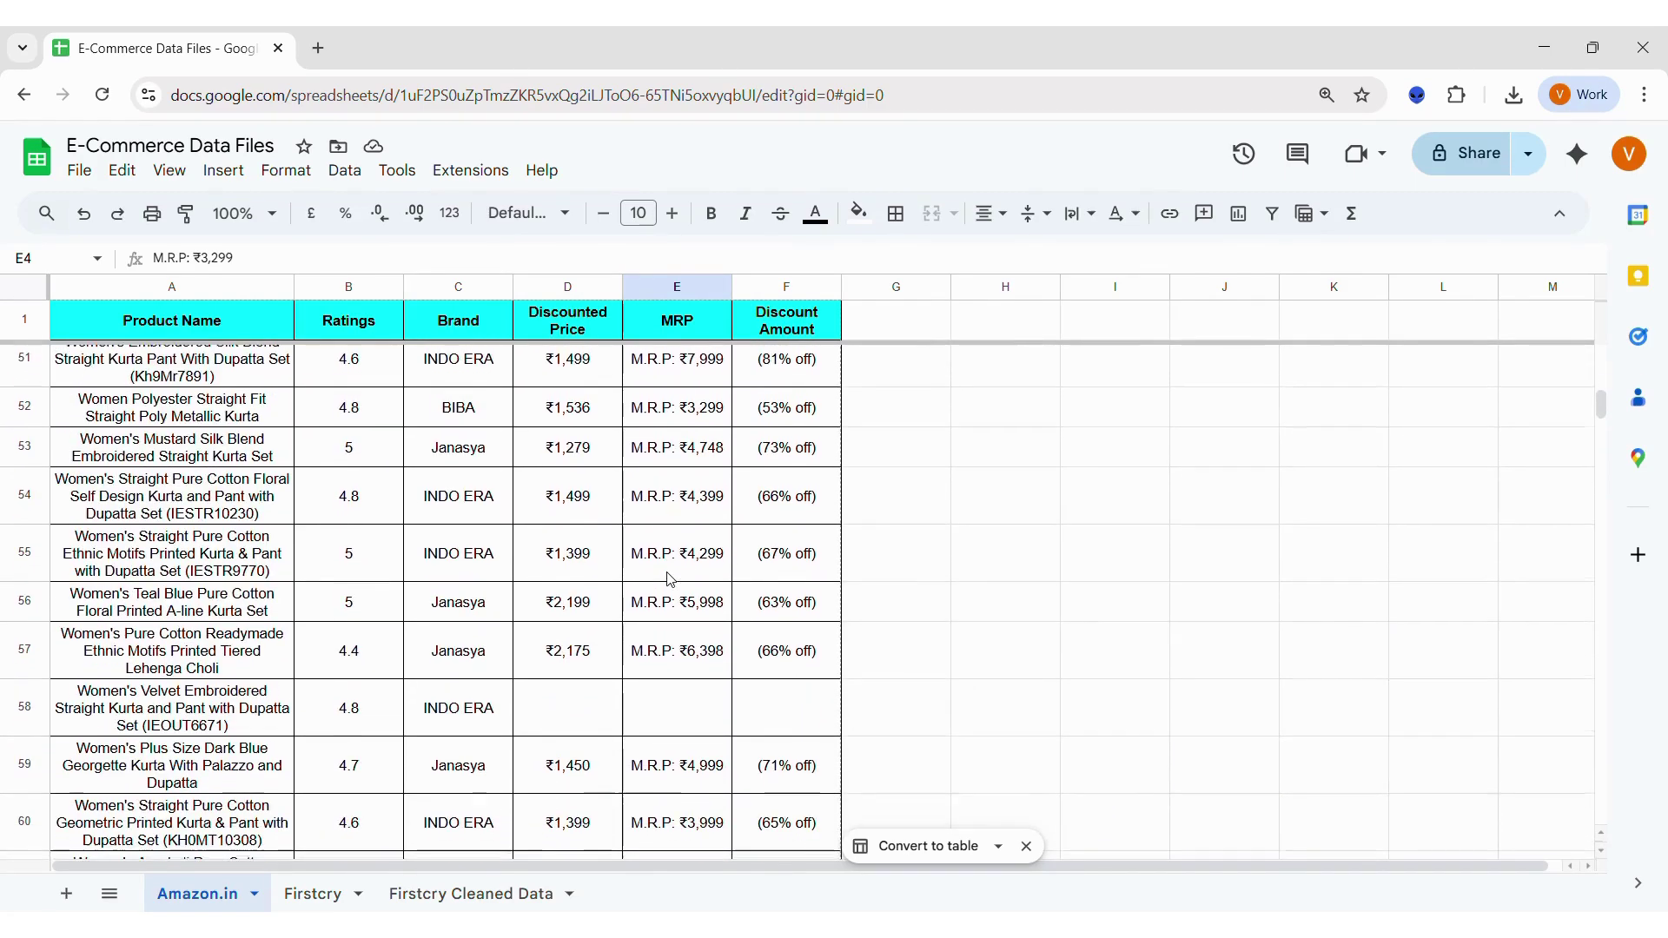
- Open the Firstcry sheet and examine the raw scraped rows and column headers
{"action": "left_click", "coordinate": [317, 895]}
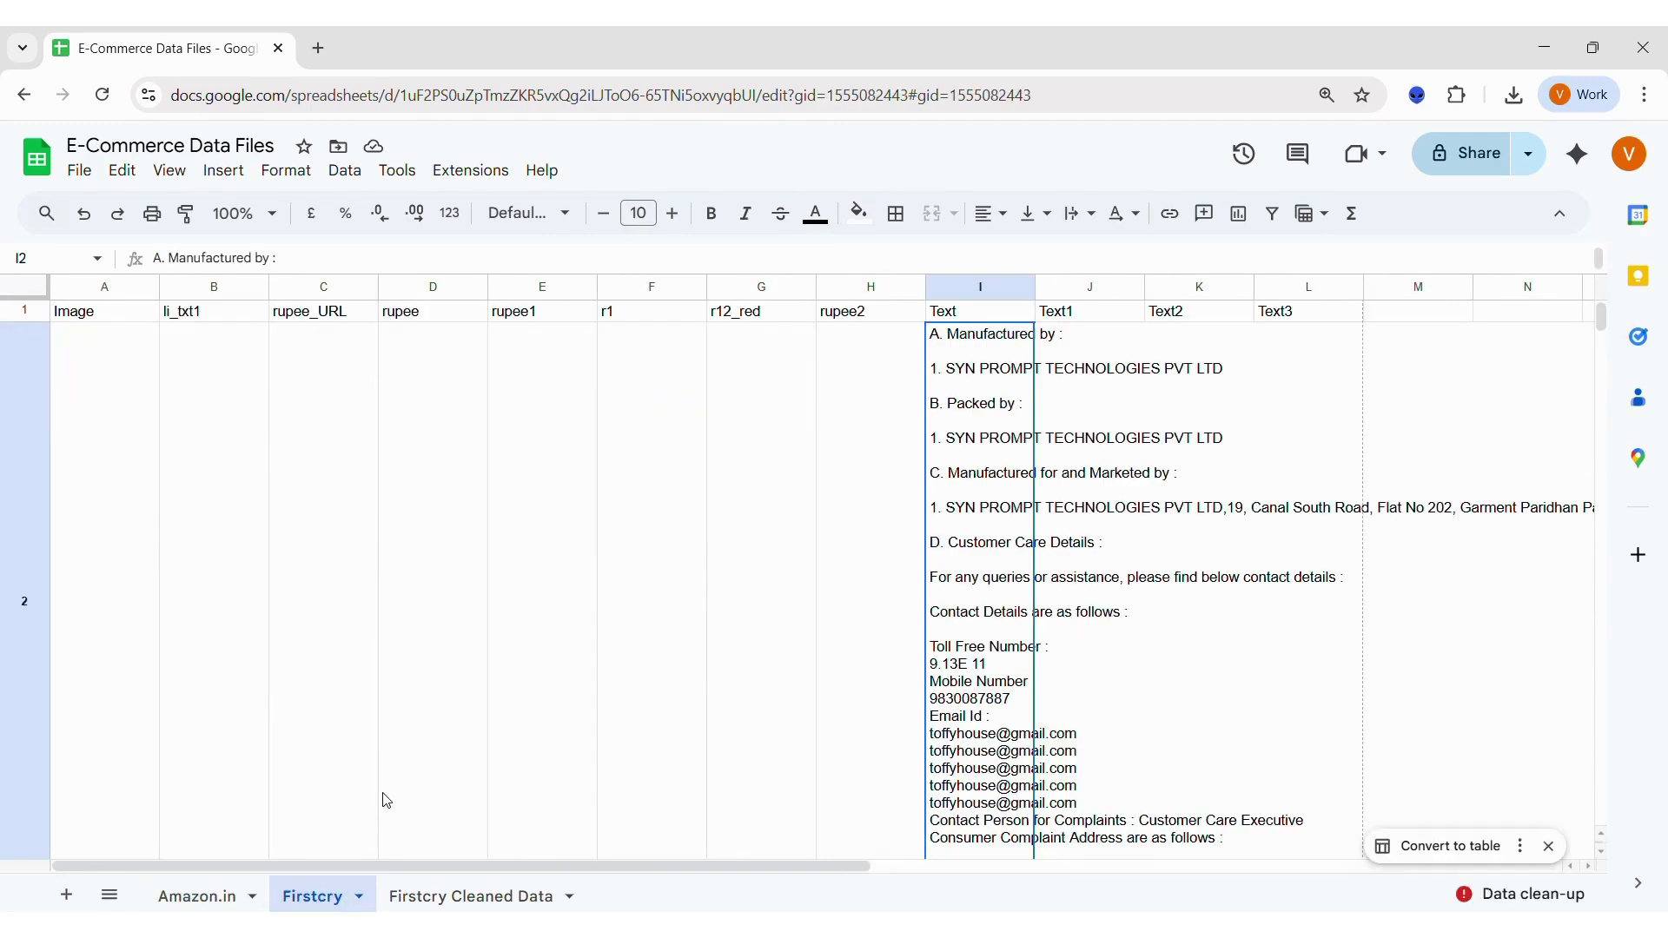
{"action": "left_click", "coordinate": [781, 497]}
{"action": "scroll", "coordinate": [782, 498], "scroll_direction": "down", "scroll_amount": 6}
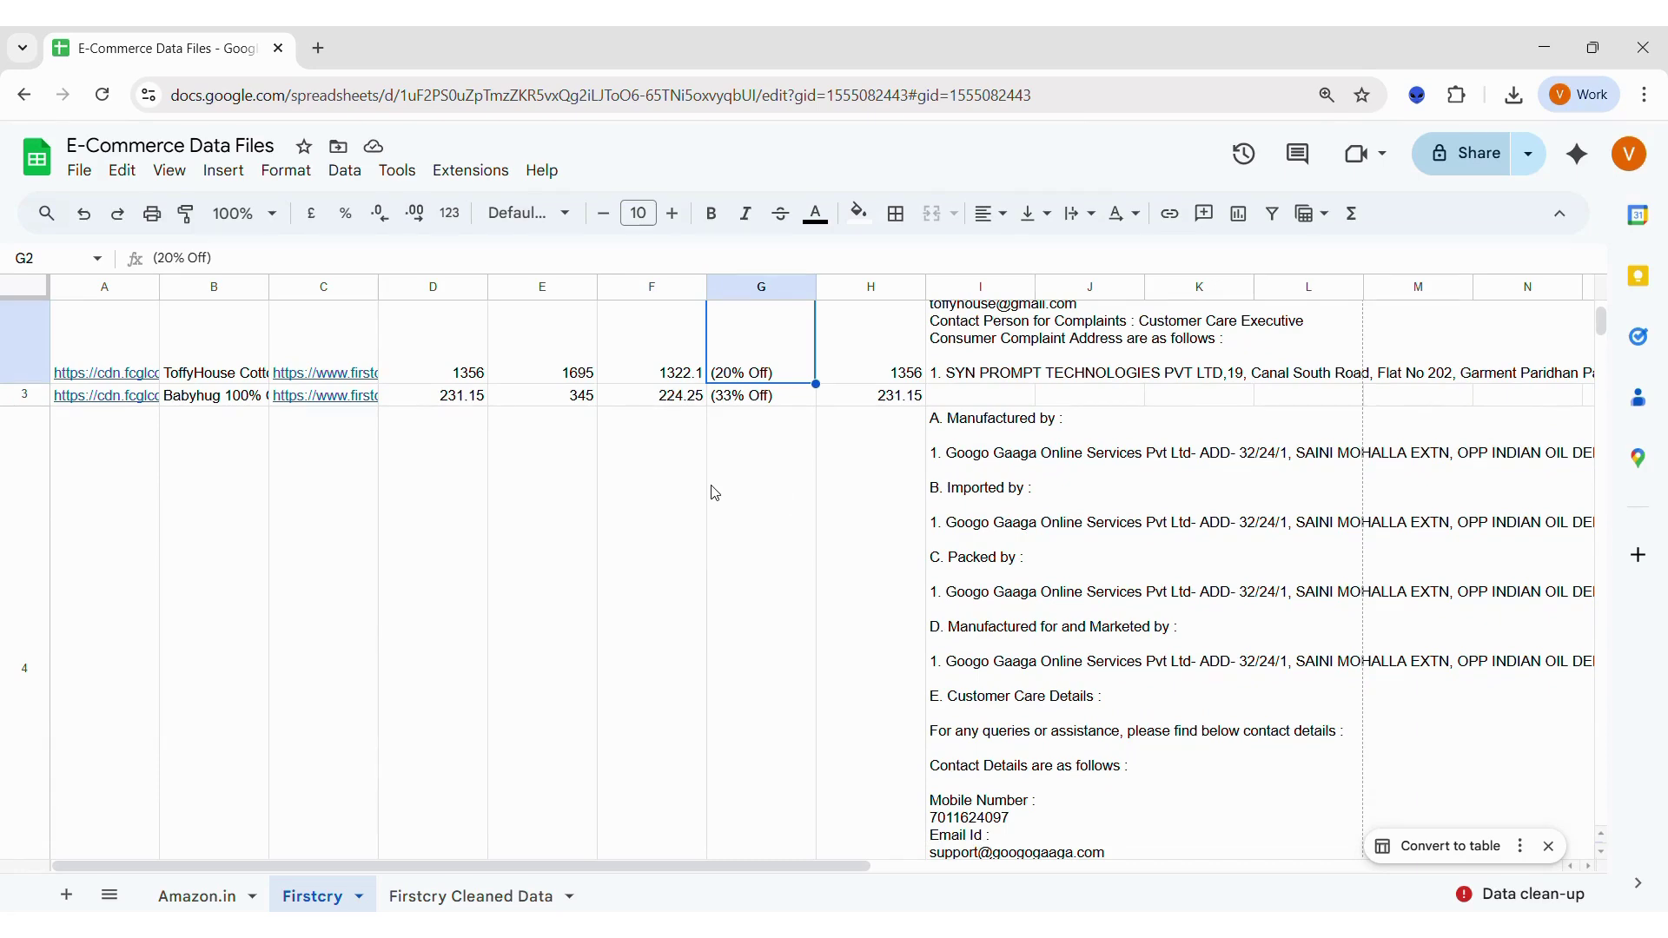
{"action": "scroll", "coordinate": [486, 494], "scroll_direction": "up", "scroll_amount": 5}
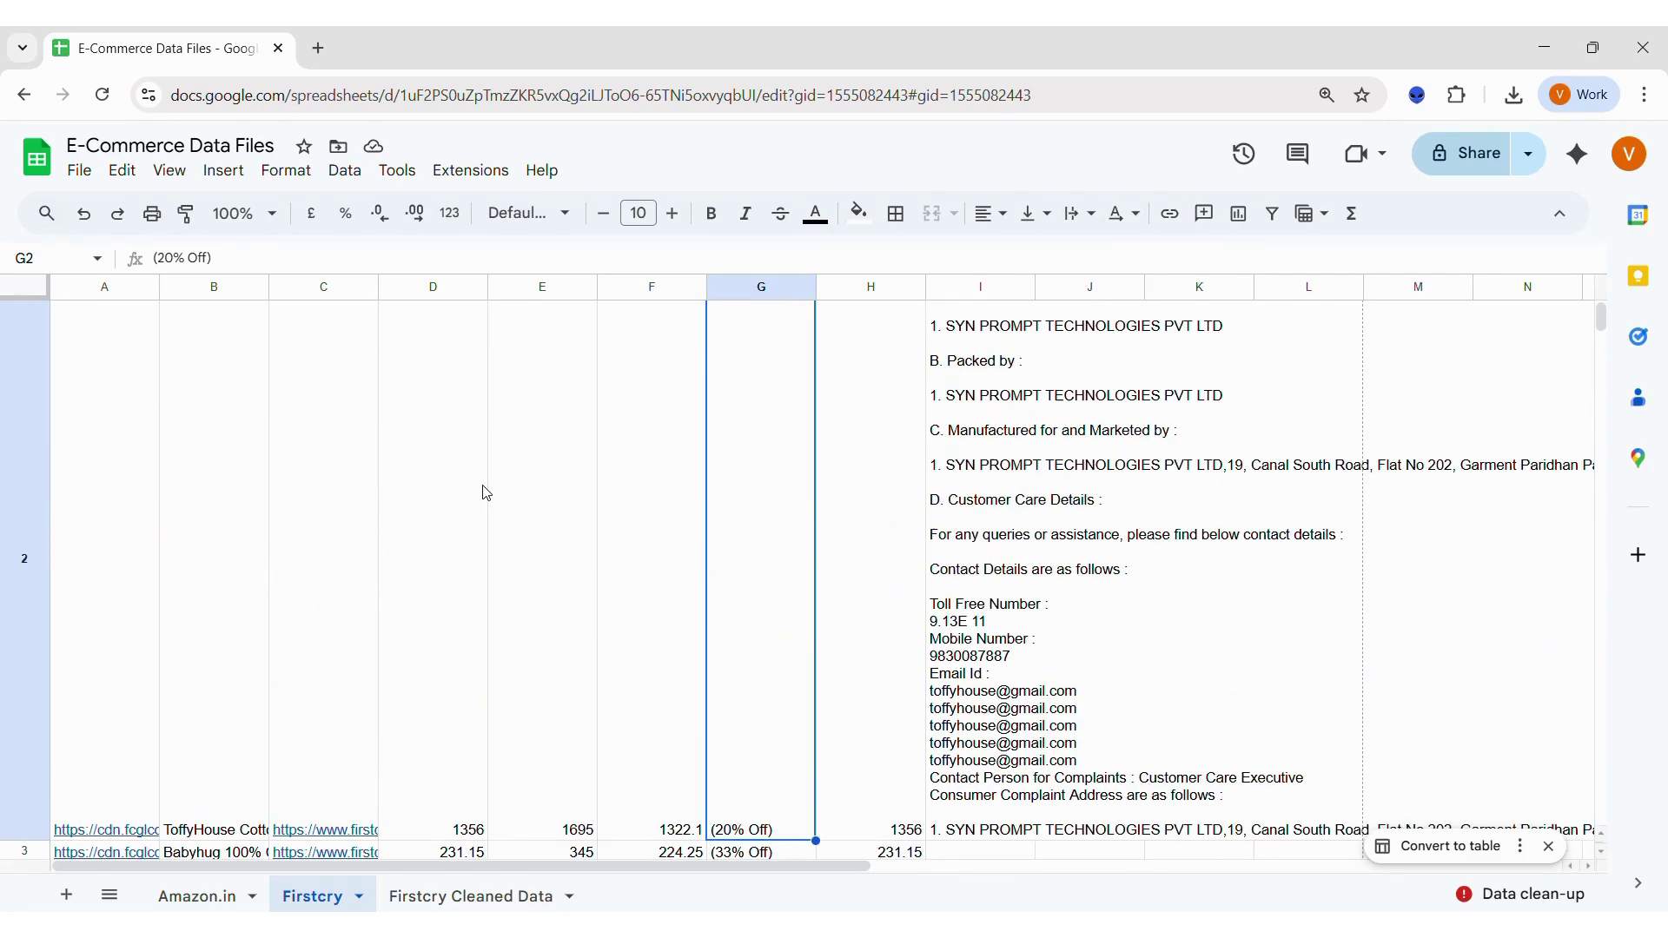
{"action": "scroll", "coordinate": [486, 493], "scroll_direction": "up", "scroll_amount": 2}
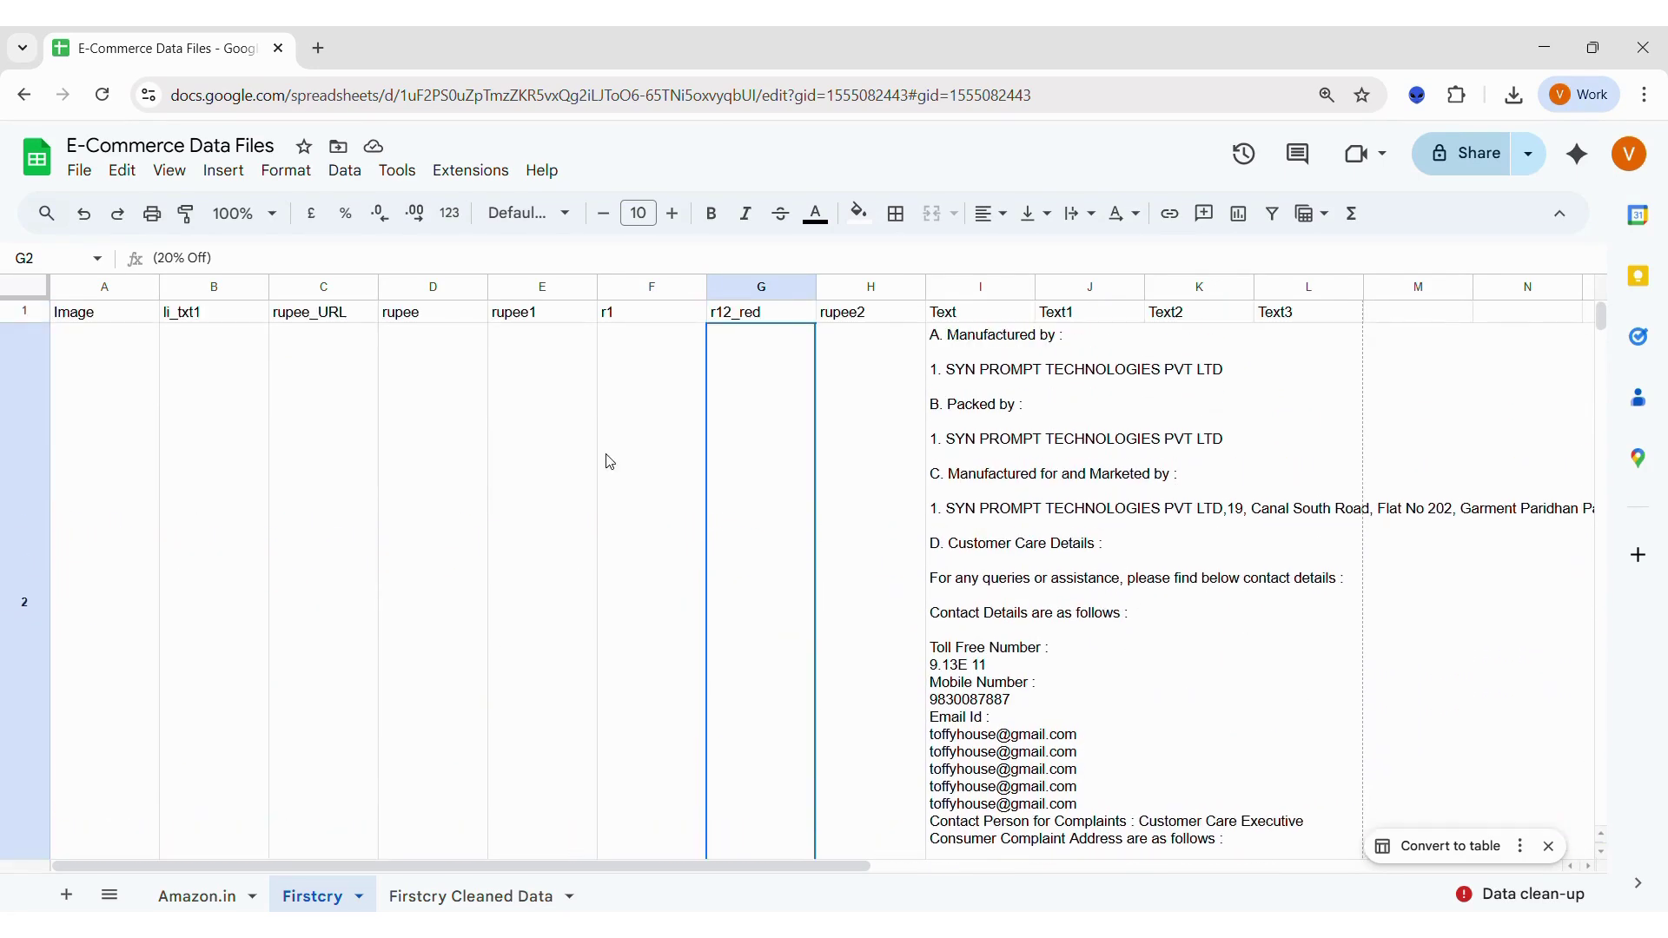
- Widen the Text column of the Firstcry sheet to nearly five times its width and look through its manufacturer details
{"action": "left_click", "coordinate": [977, 341]}
{"action": "left_click_drag", "start_coordinate": [1037, 287], "coordinate": [1435, 287]}
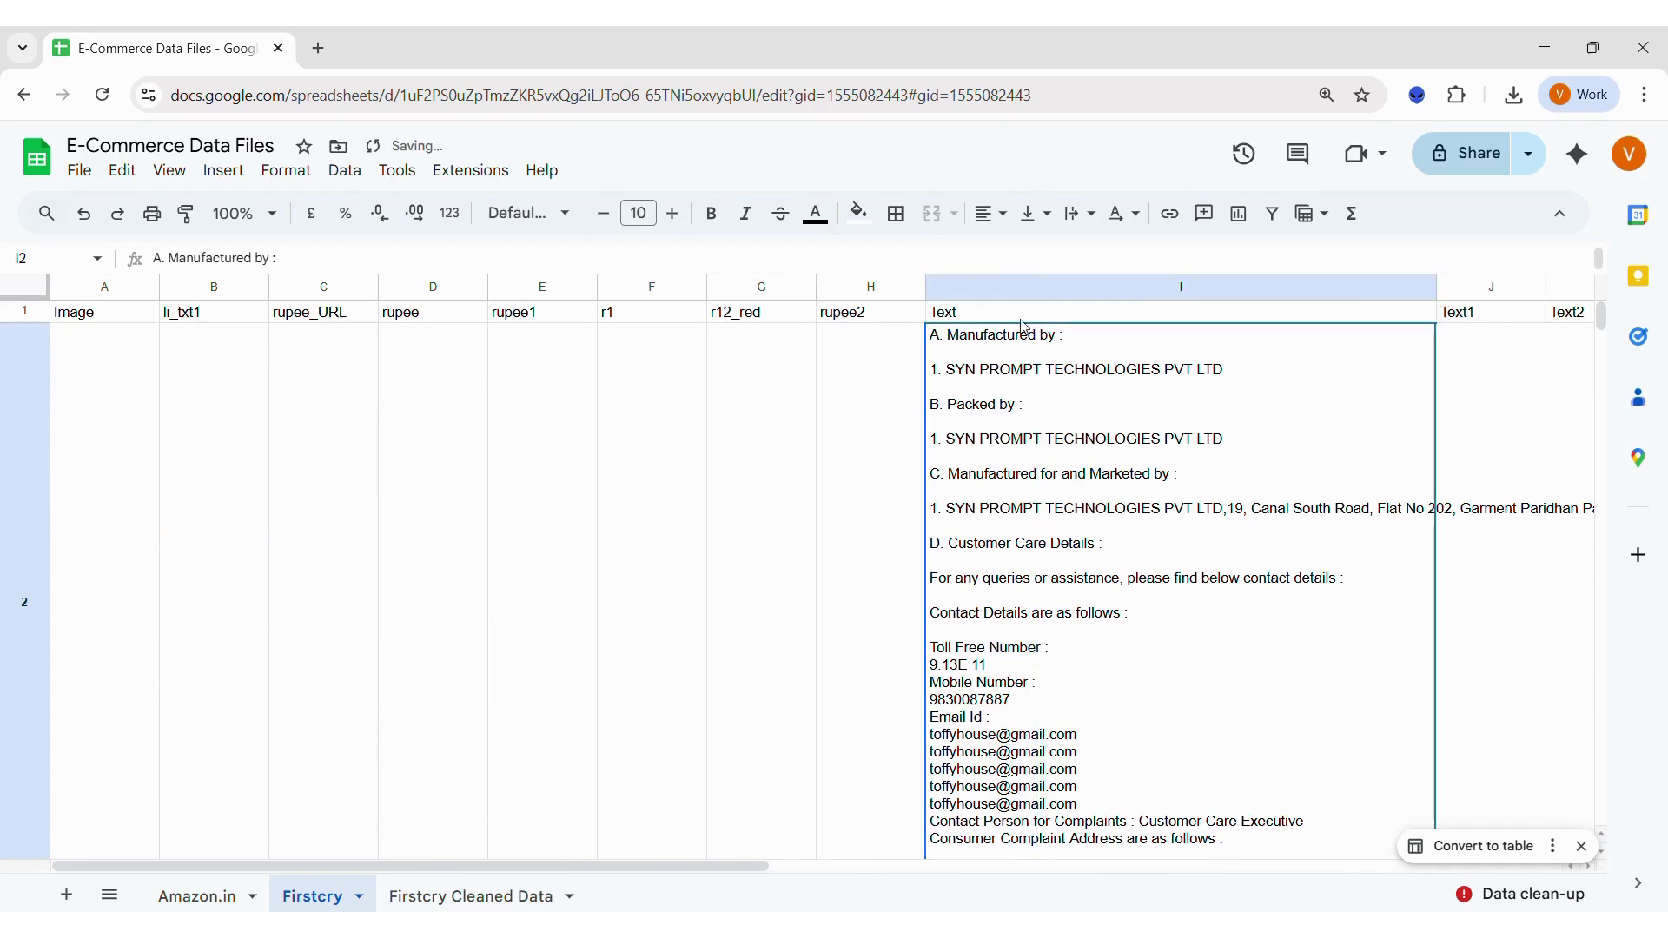
{"action": "scroll", "coordinate": [1097, 437], "scroll_direction": "right", "scroll_amount": 4}
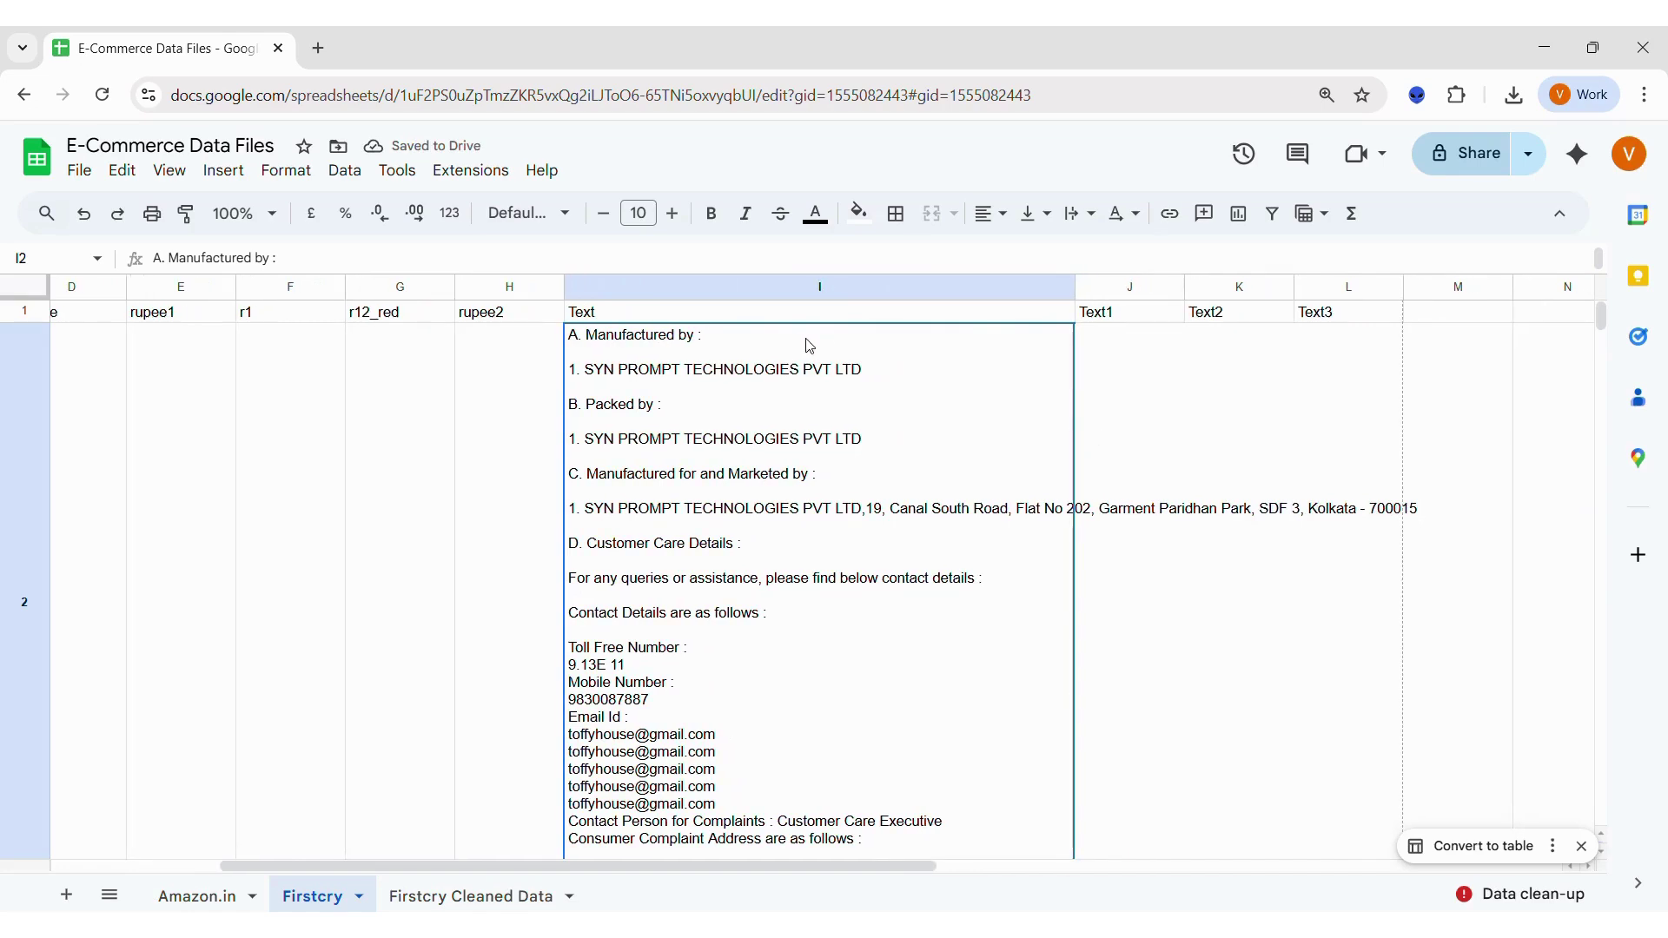
{"action": "scroll", "coordinate": [843, 721], "scroll_direction": "down", "scroll_amount": 5}
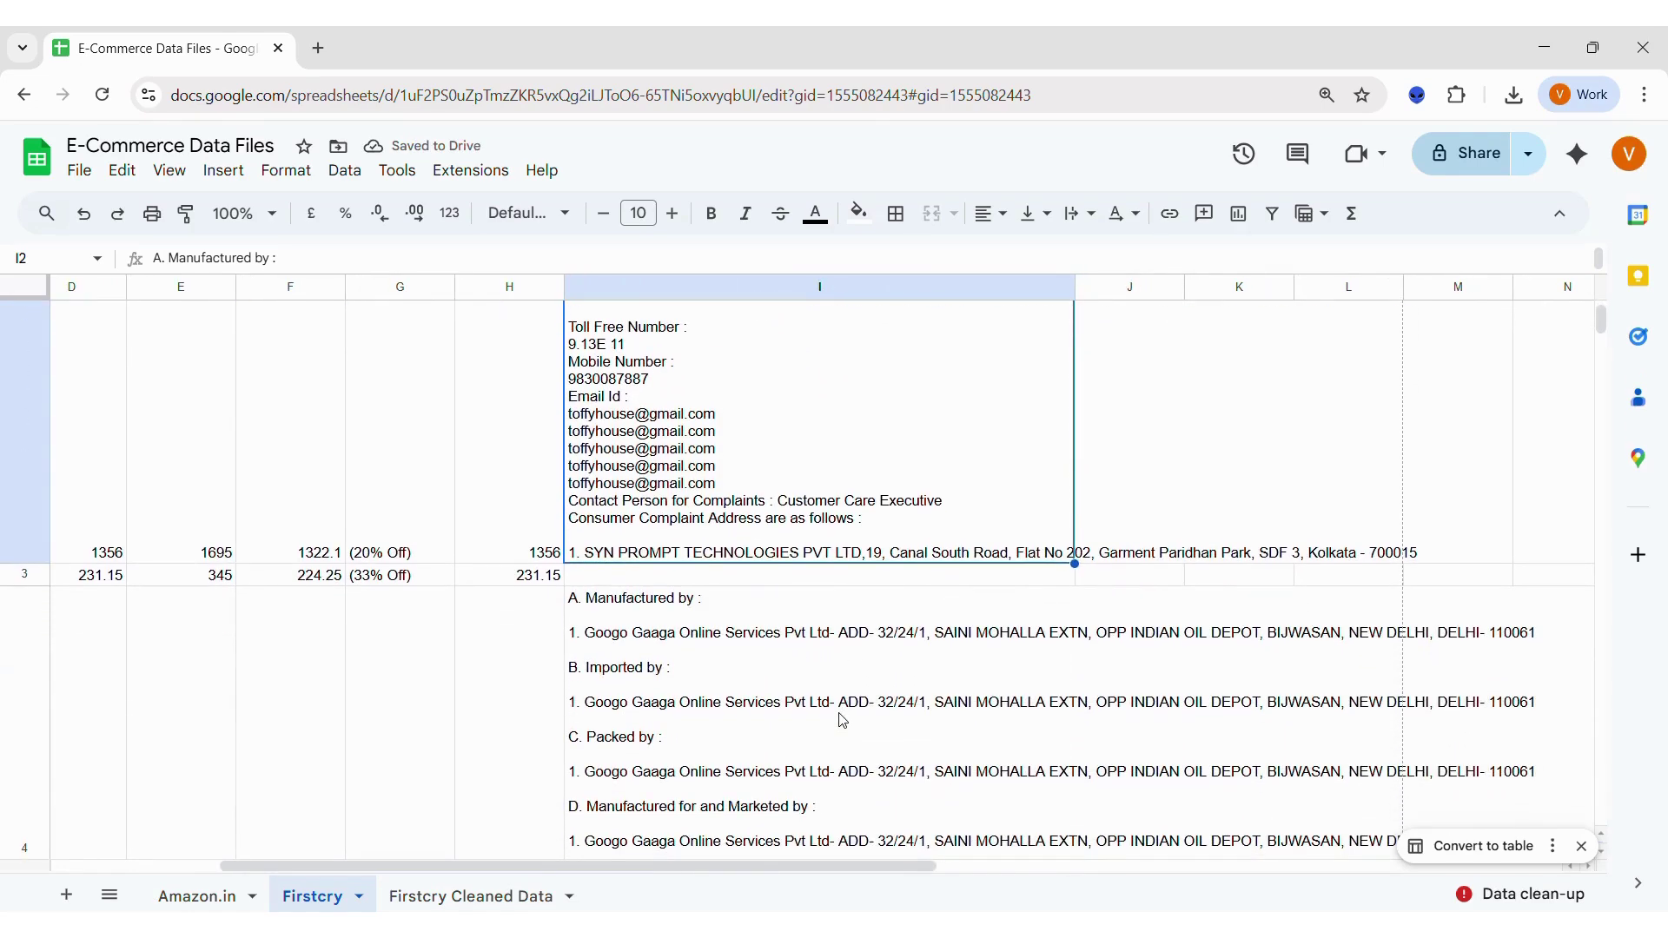
{"action": "scroll", "coordinate": [843, 721], "scroll_direction": "up", "scroll_amount": 5}
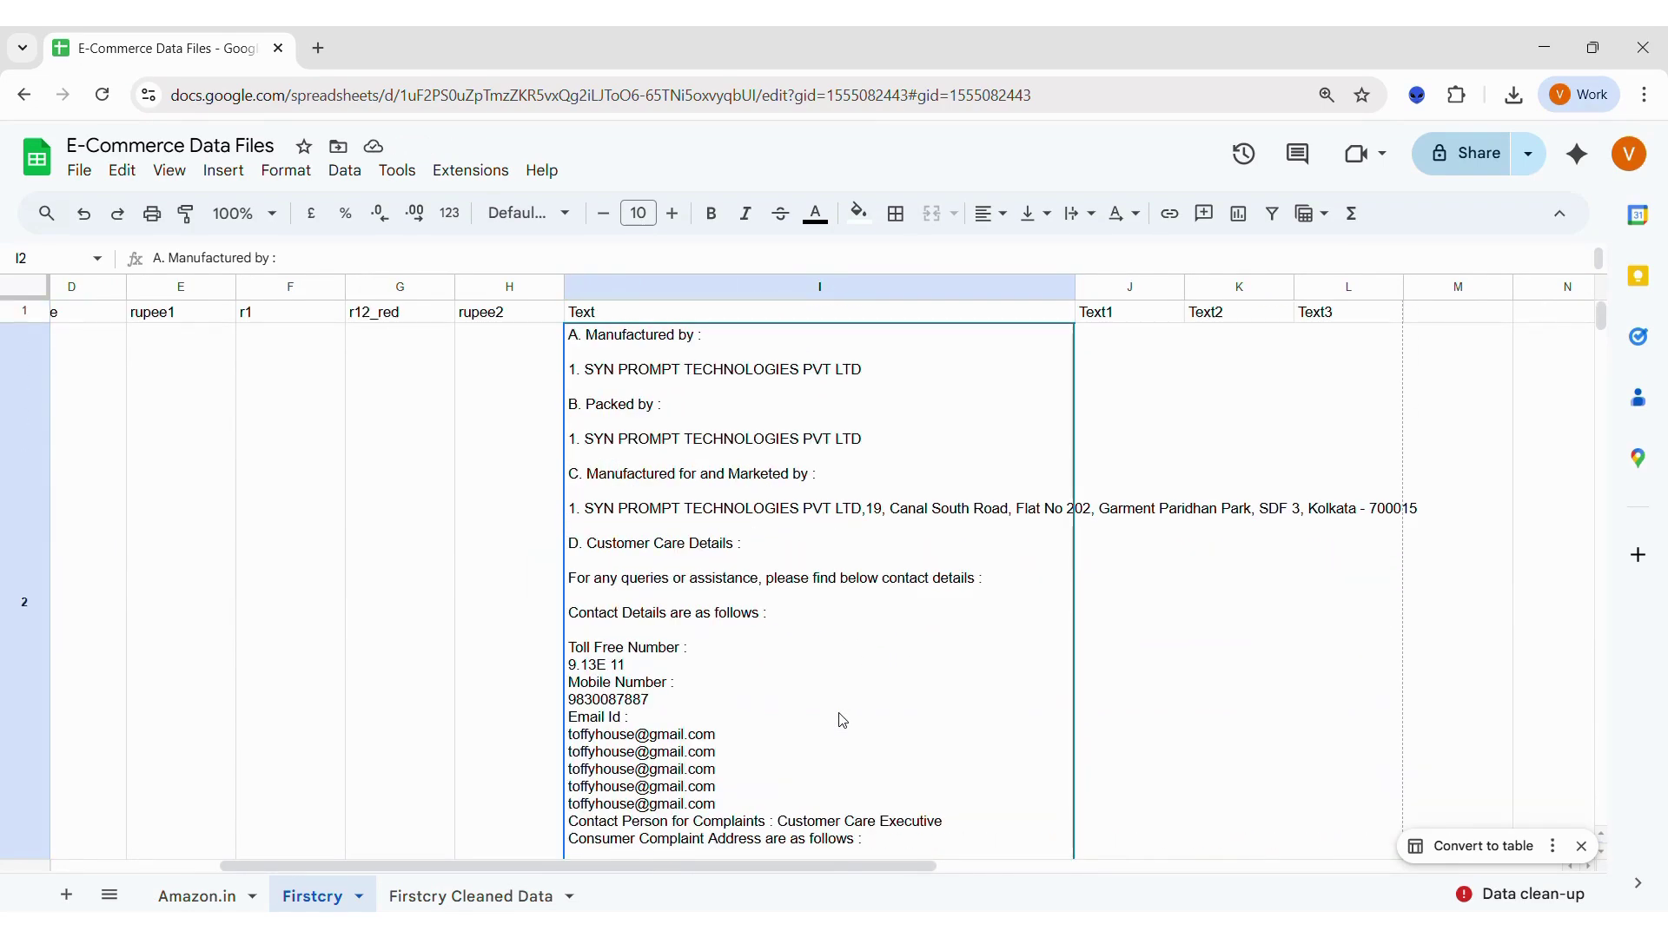
- Select the entire Text column of the Firstcry sheet and copy it
{"action": "key", "text": "Up"}
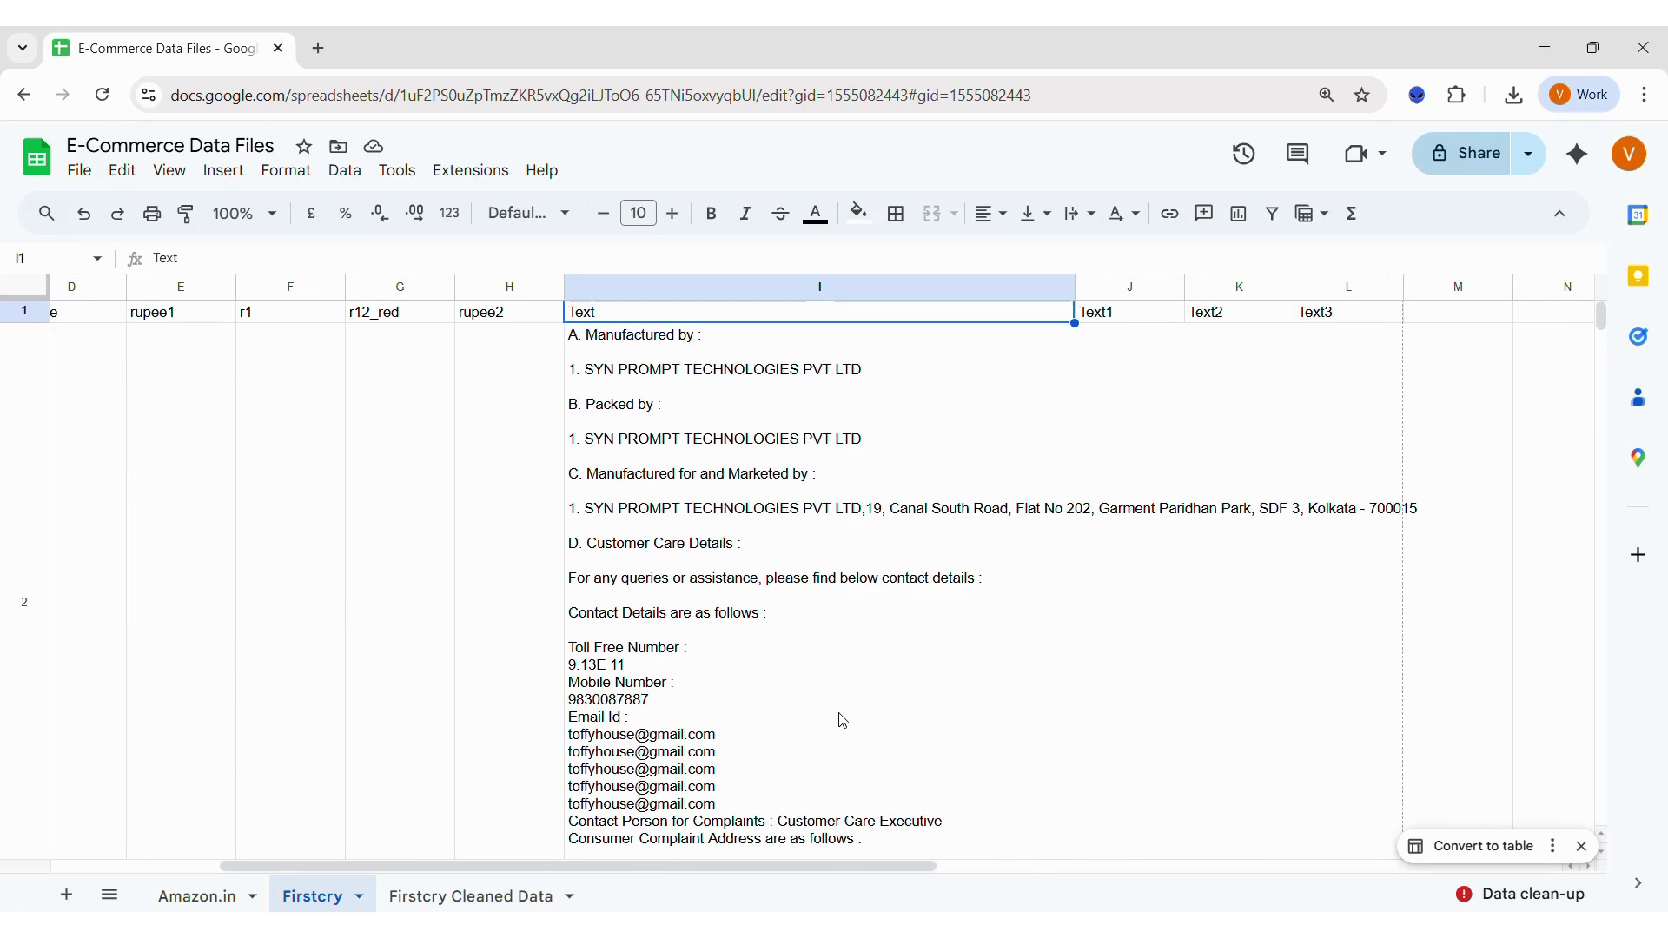
{"action": "key", "text": "Down"}
{"action": "key", "text": "Up"}
{"action": "key", "text": "ctrl+shift+Down"}
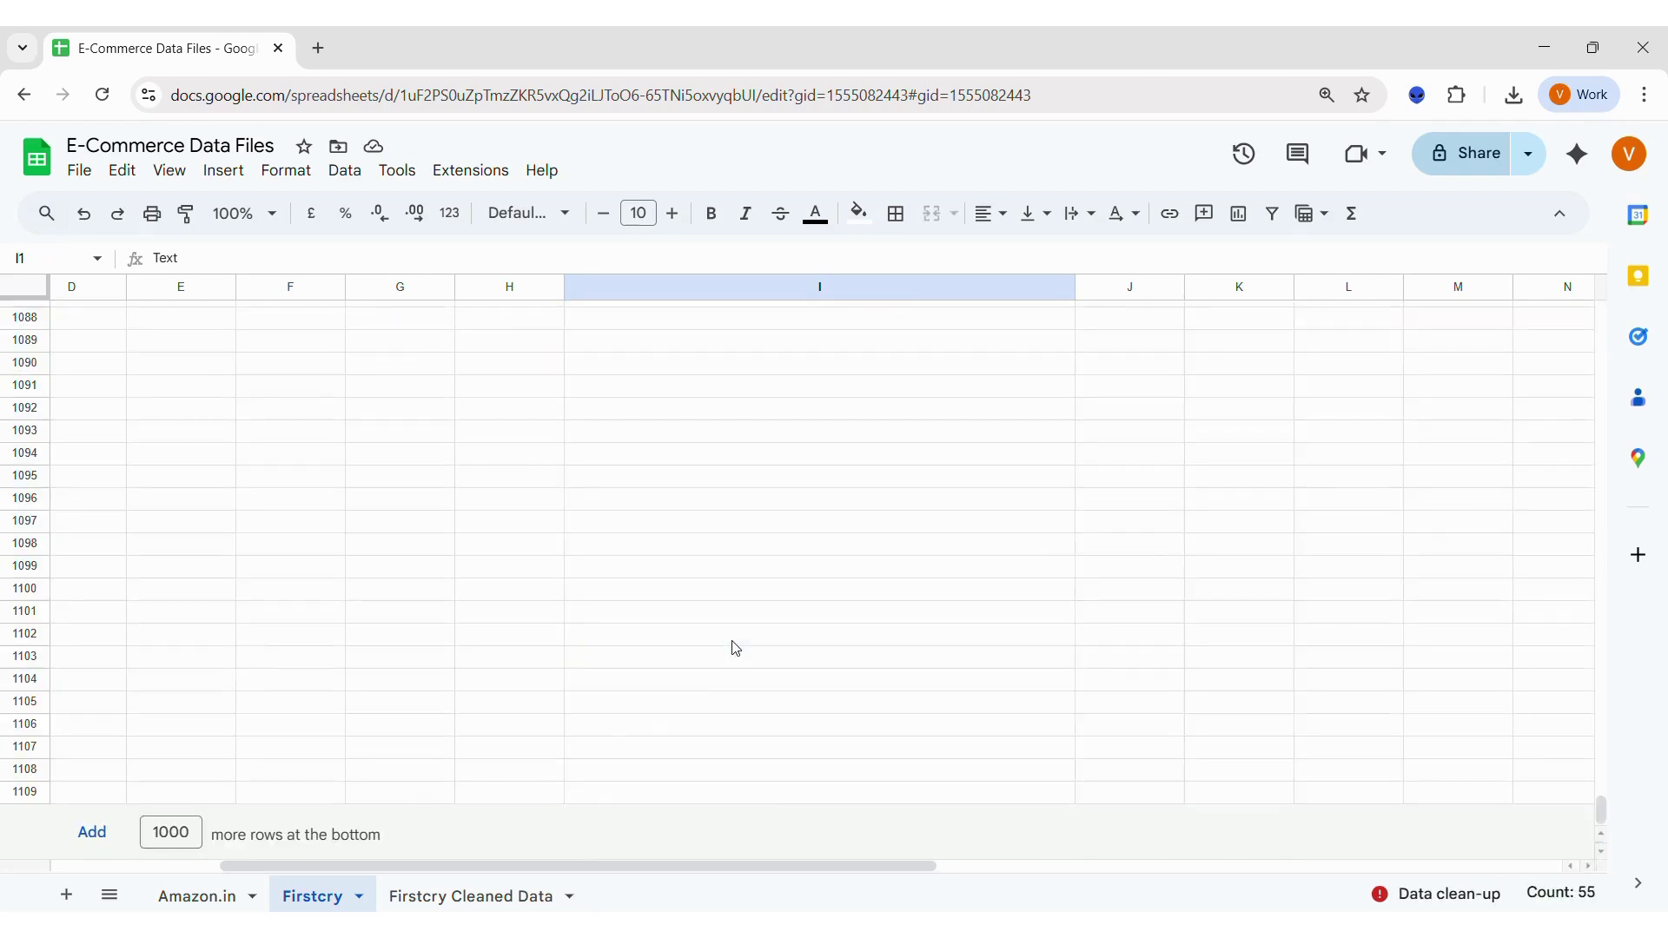
{"action": "key", "text": "ctrl+Up"}
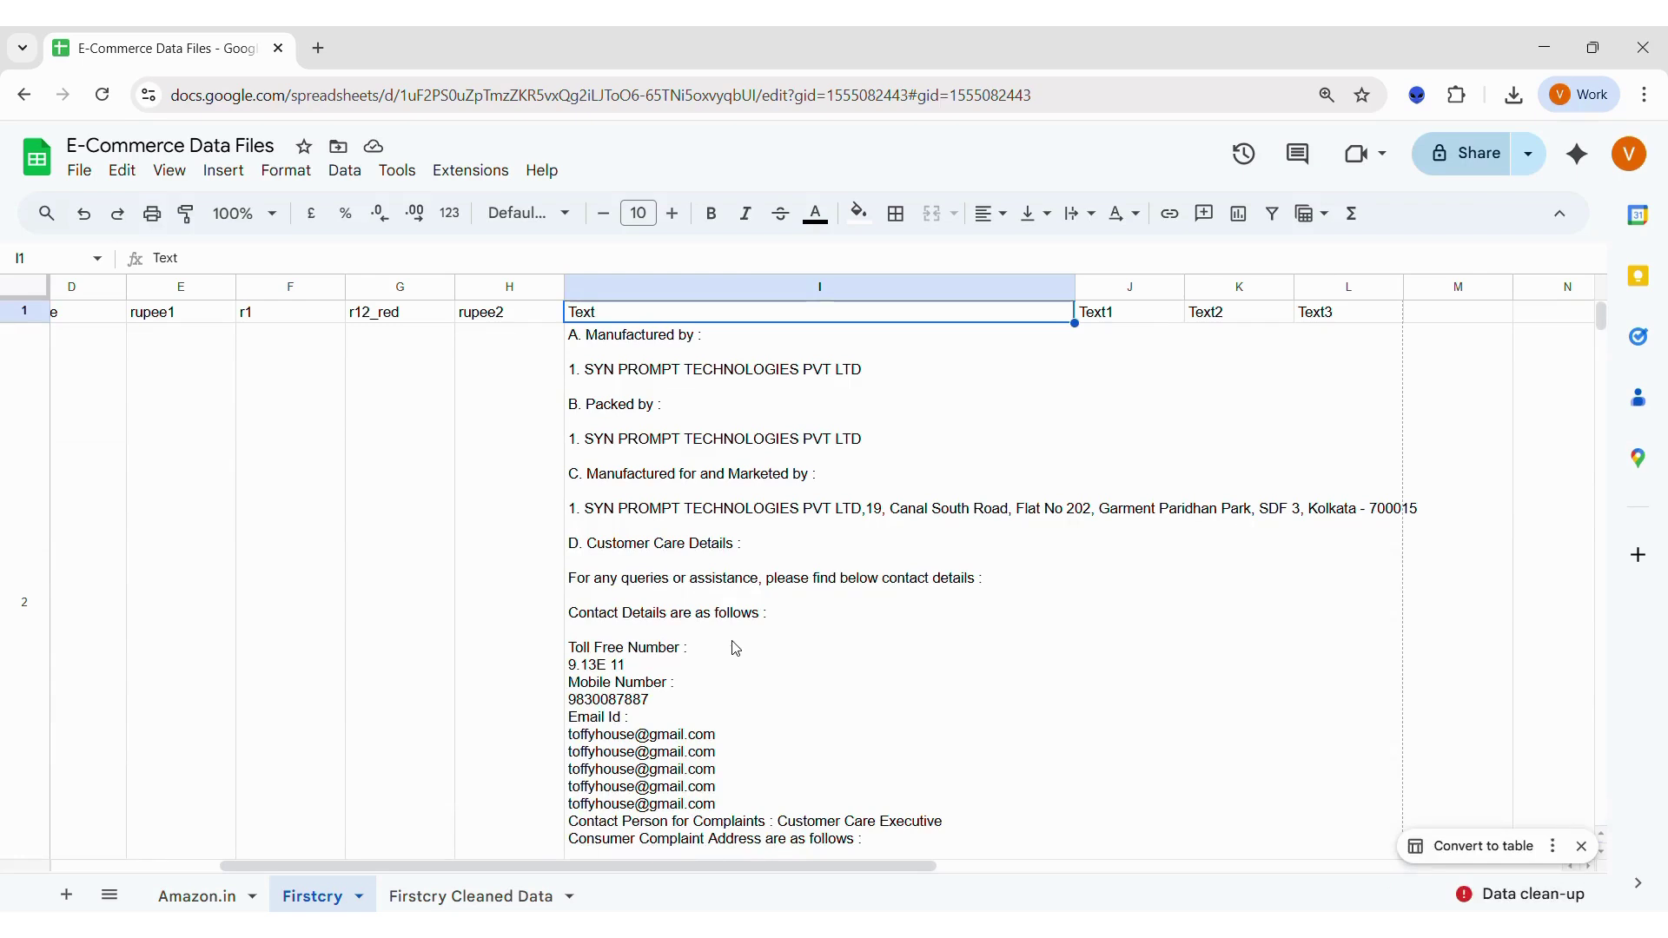
{"action": "left_click", "coordinate": [760, 290]}
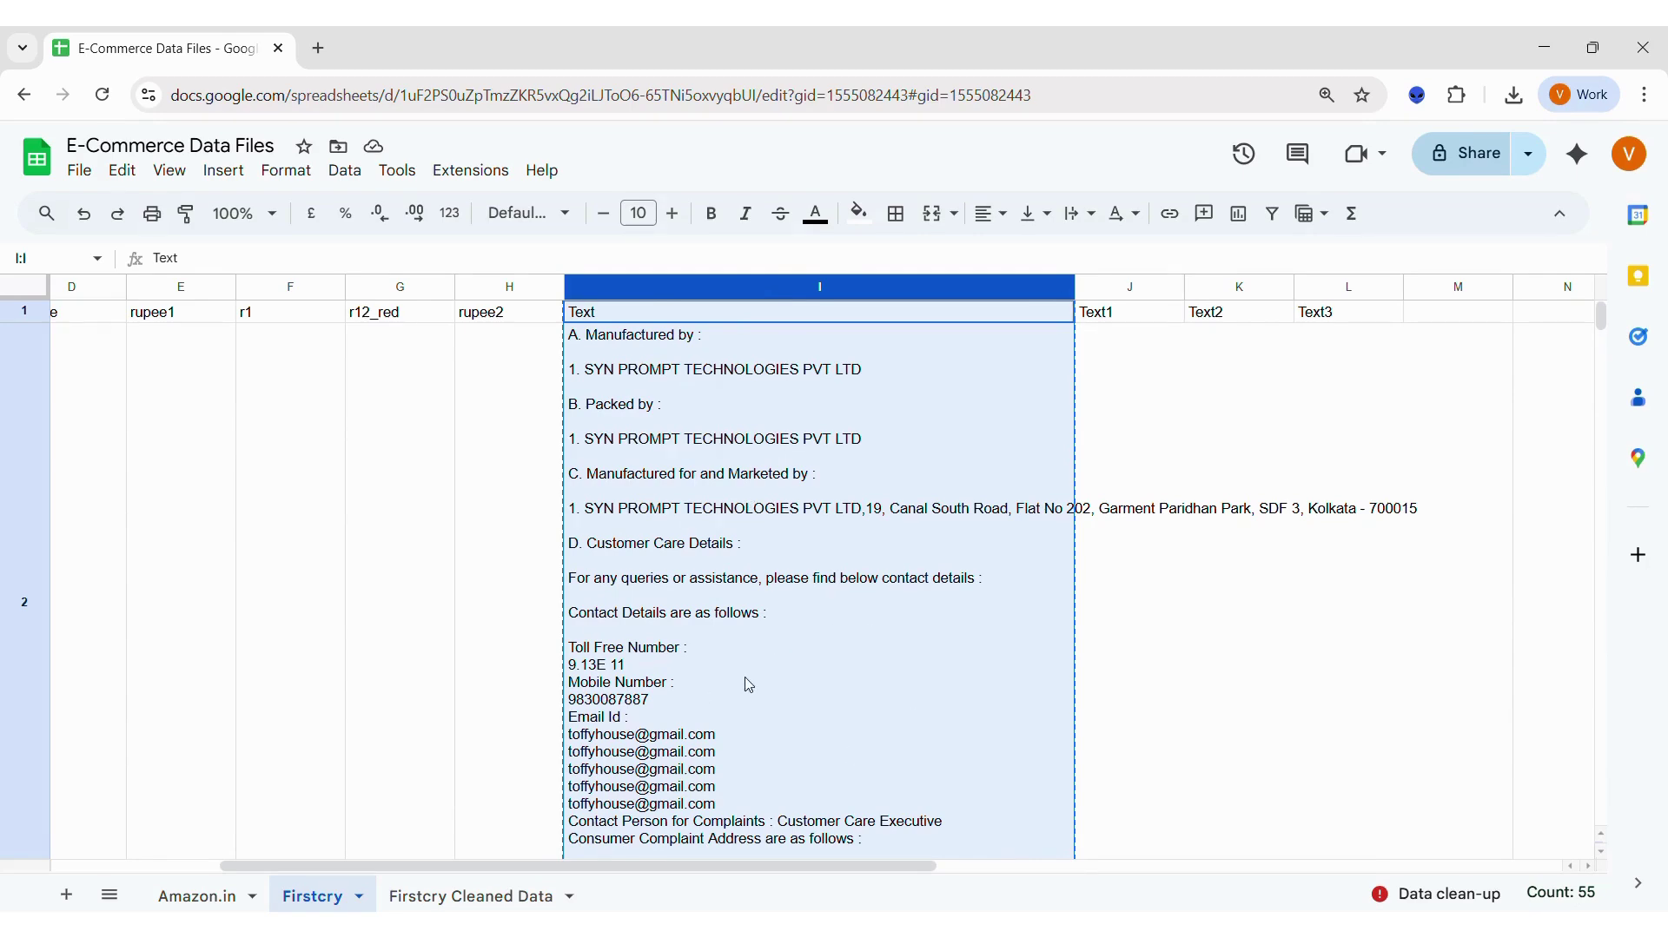
- Switch to the ChatGPT chat and examine the manufacturer-details extraction prompt and the output table in its answer
{"action": "key", "text": "alt+Tab"}
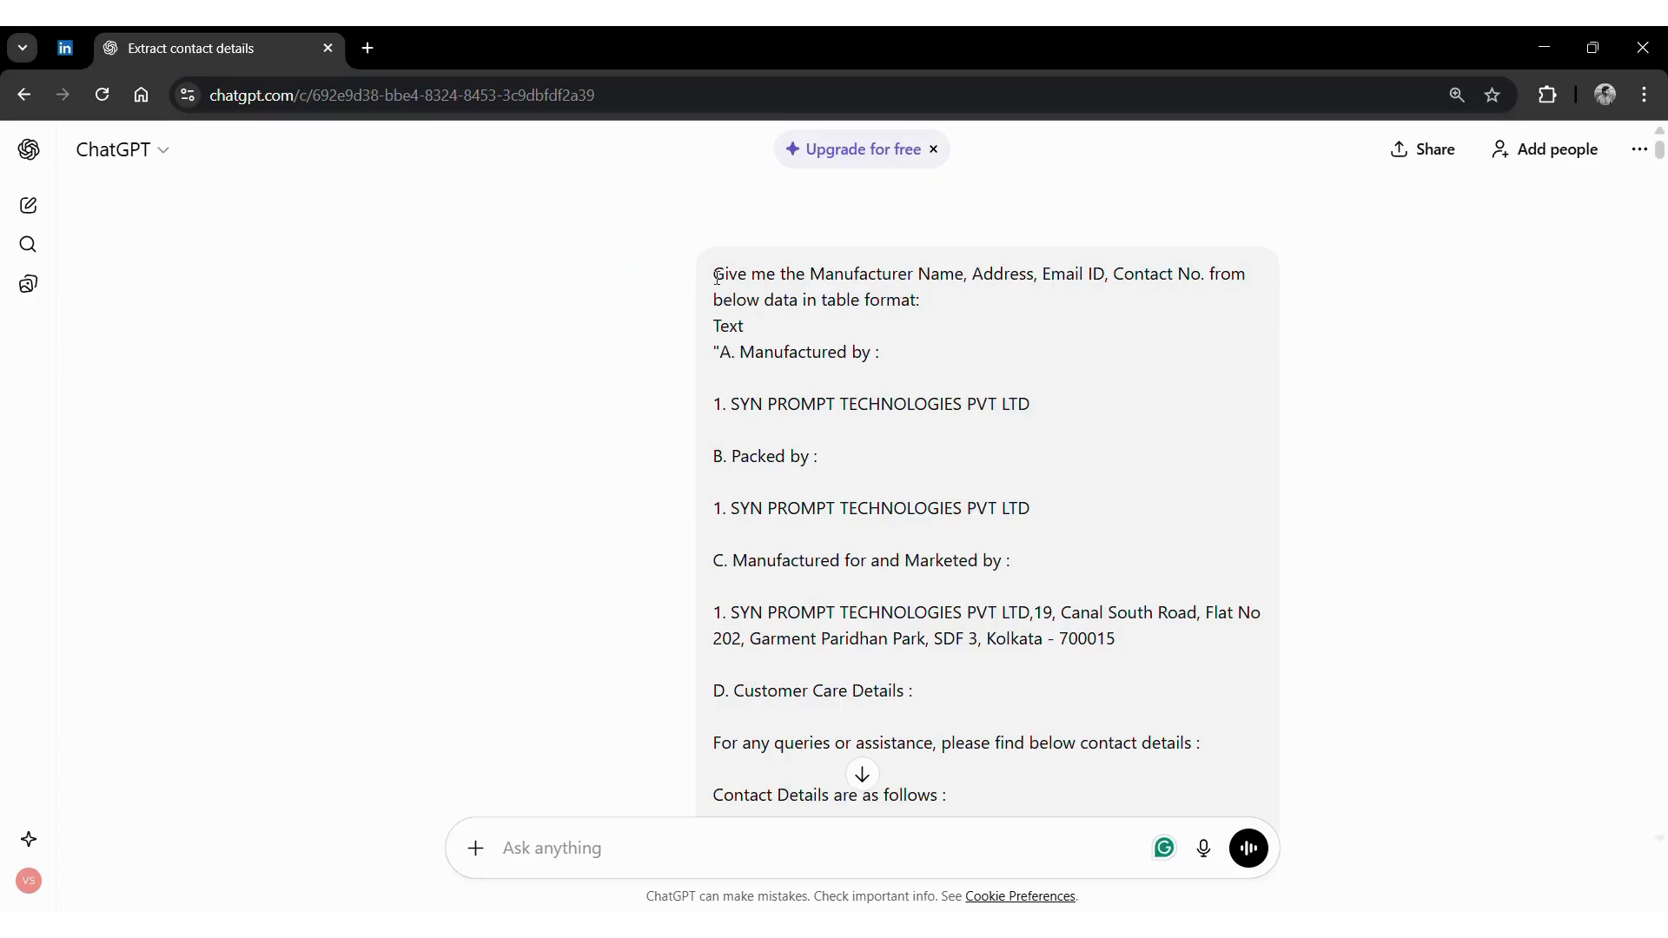
{"action": "left_click_drag", "start_coordinate": [743, 277], "coordinate": [1243, 302]}
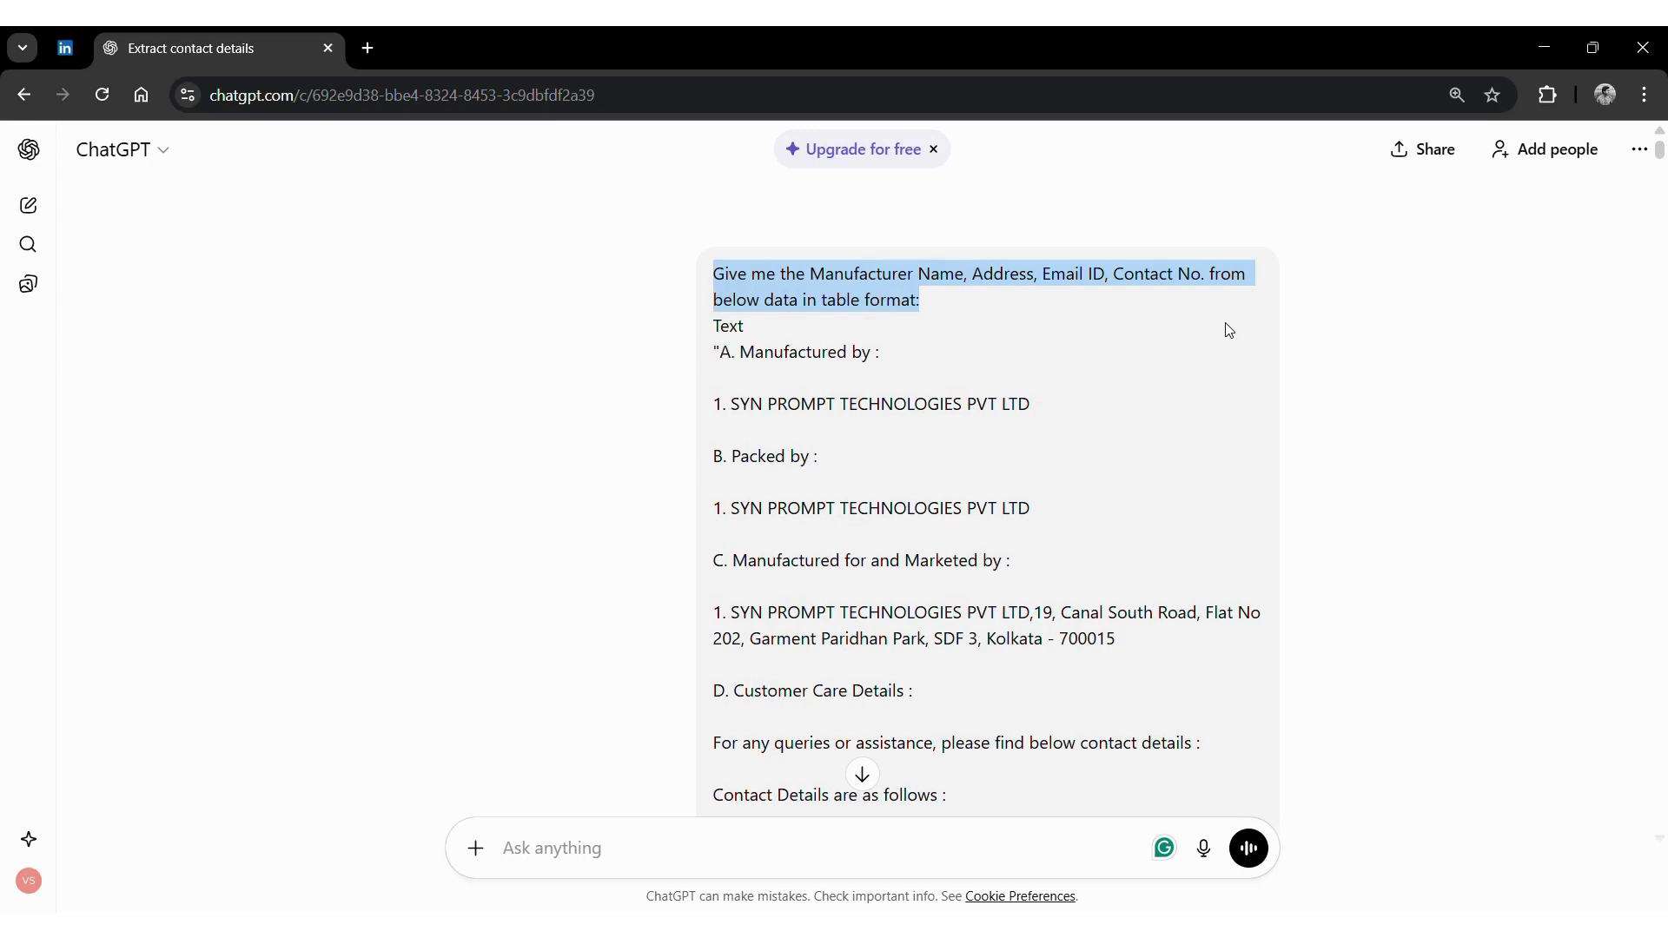
{"action": "left_click", "coordinate": [861, 774]}
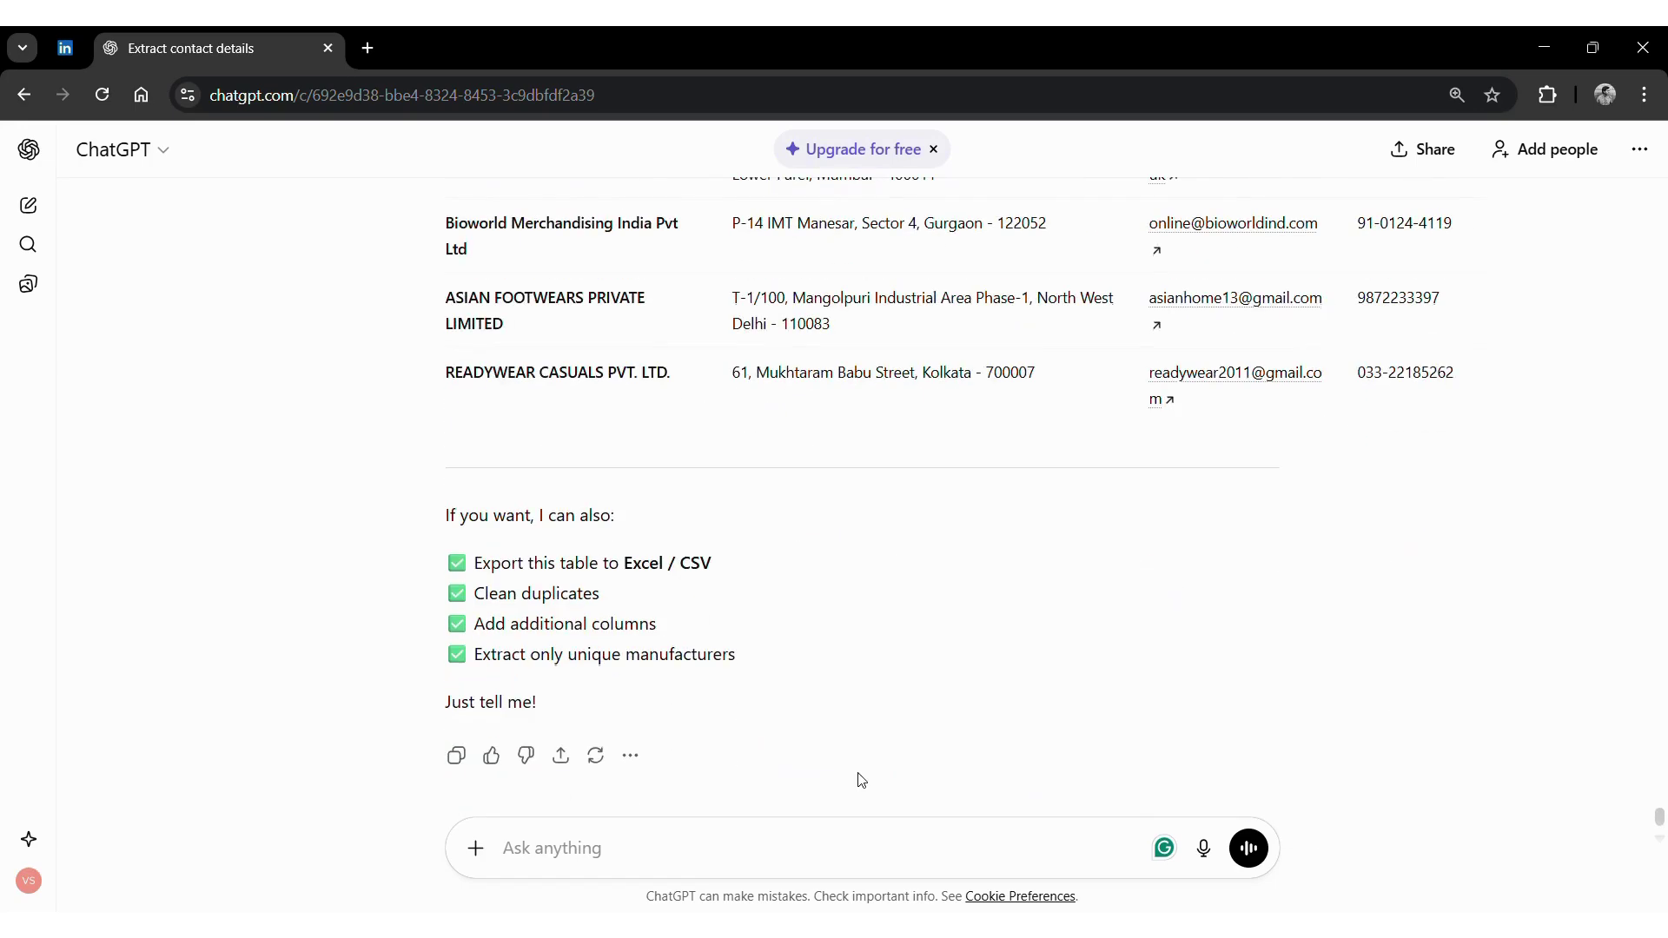
{"action": "scroll", "coordinate": [860, 779], "scroll_direction": "up", "scroll_amount": 5}
{"action": "scroll", "coordinate": [860, 779], "scroll_direction": "up", "scroll_amount": 1}
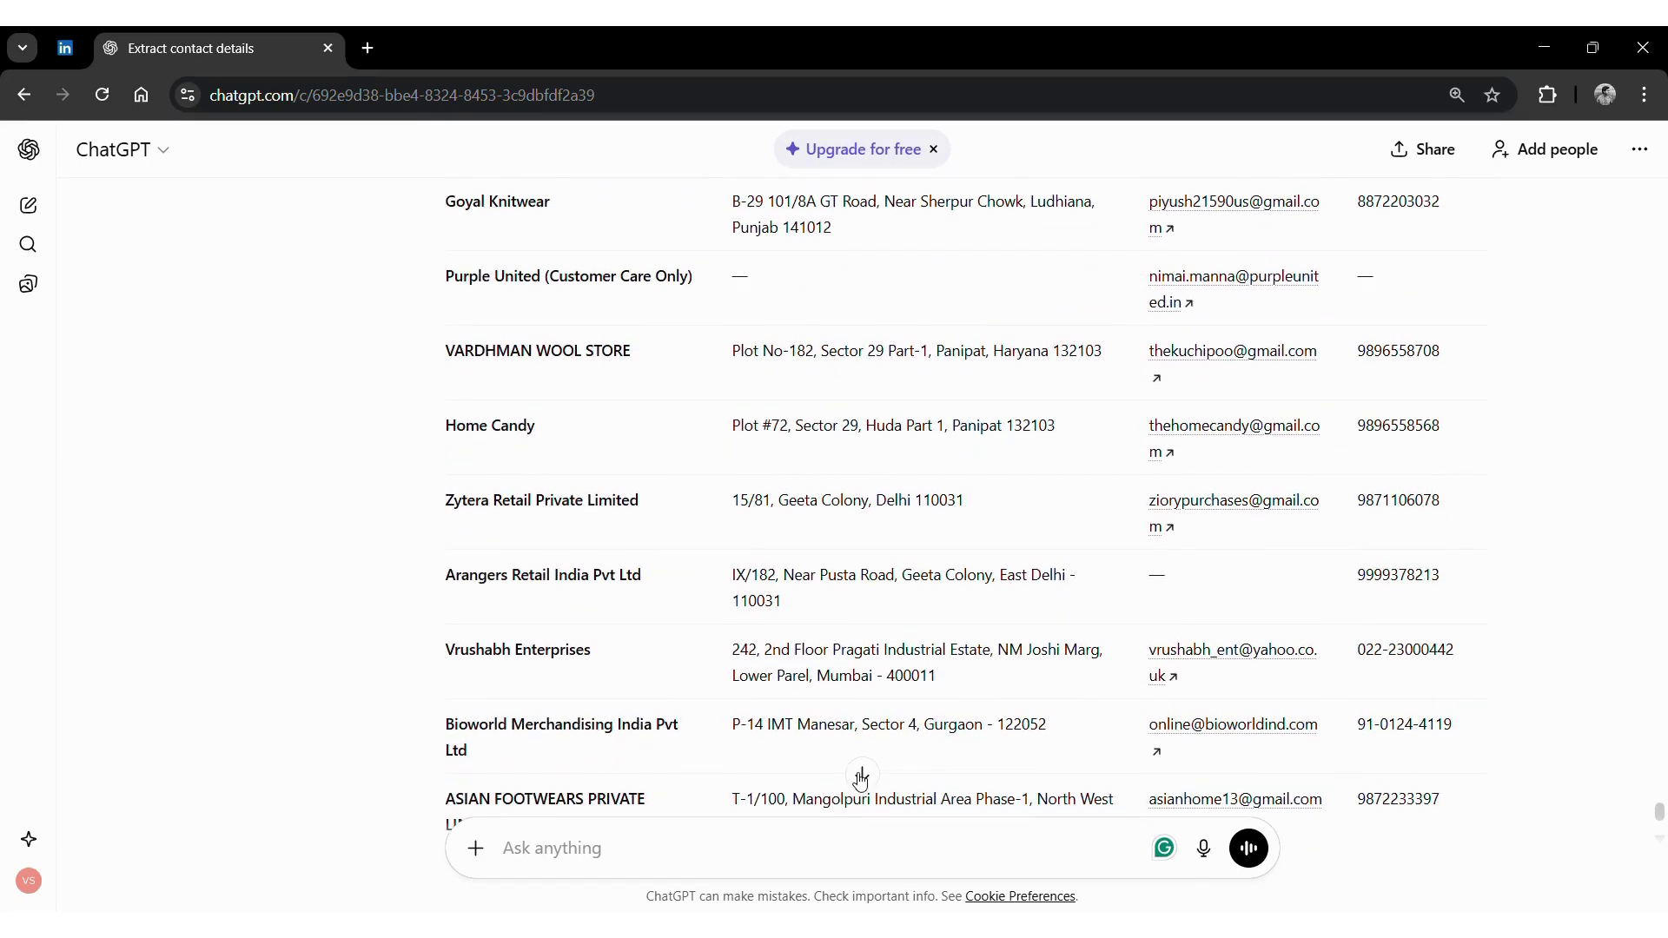
{"action": "scroll", "coordinate": [883, 719], "scroll_direction": "up", "scroll_amount": 12}
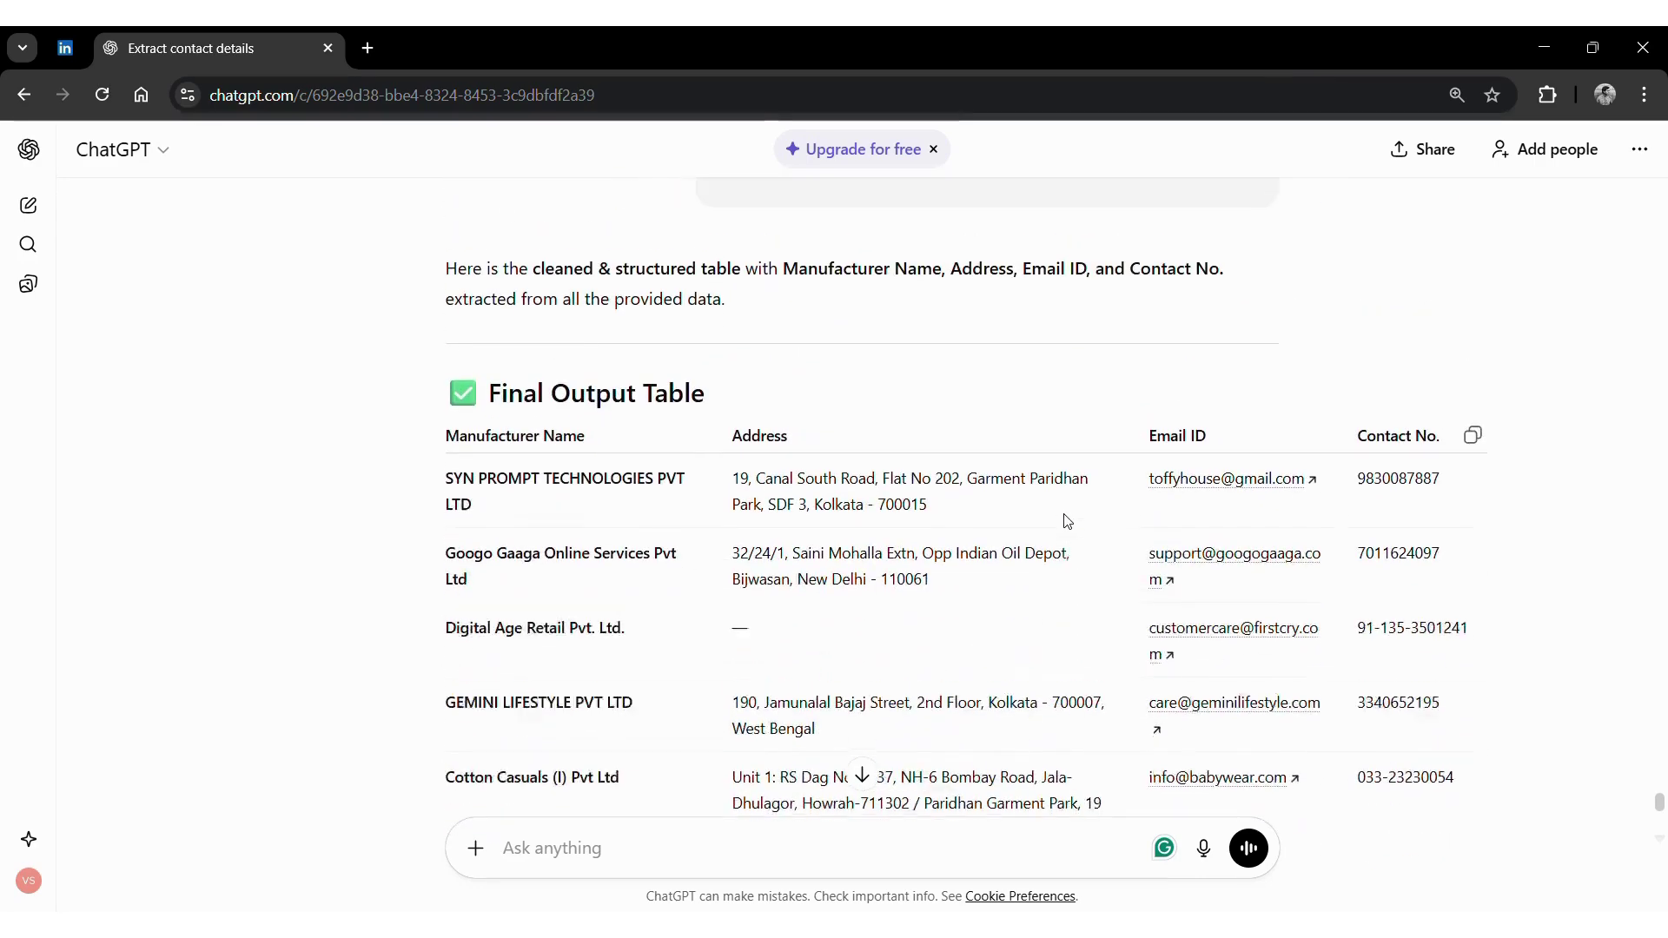
{"action": "scroll", "coordinate": [999, 469], "scroll_direction": "down", "scroll_amount": 2}
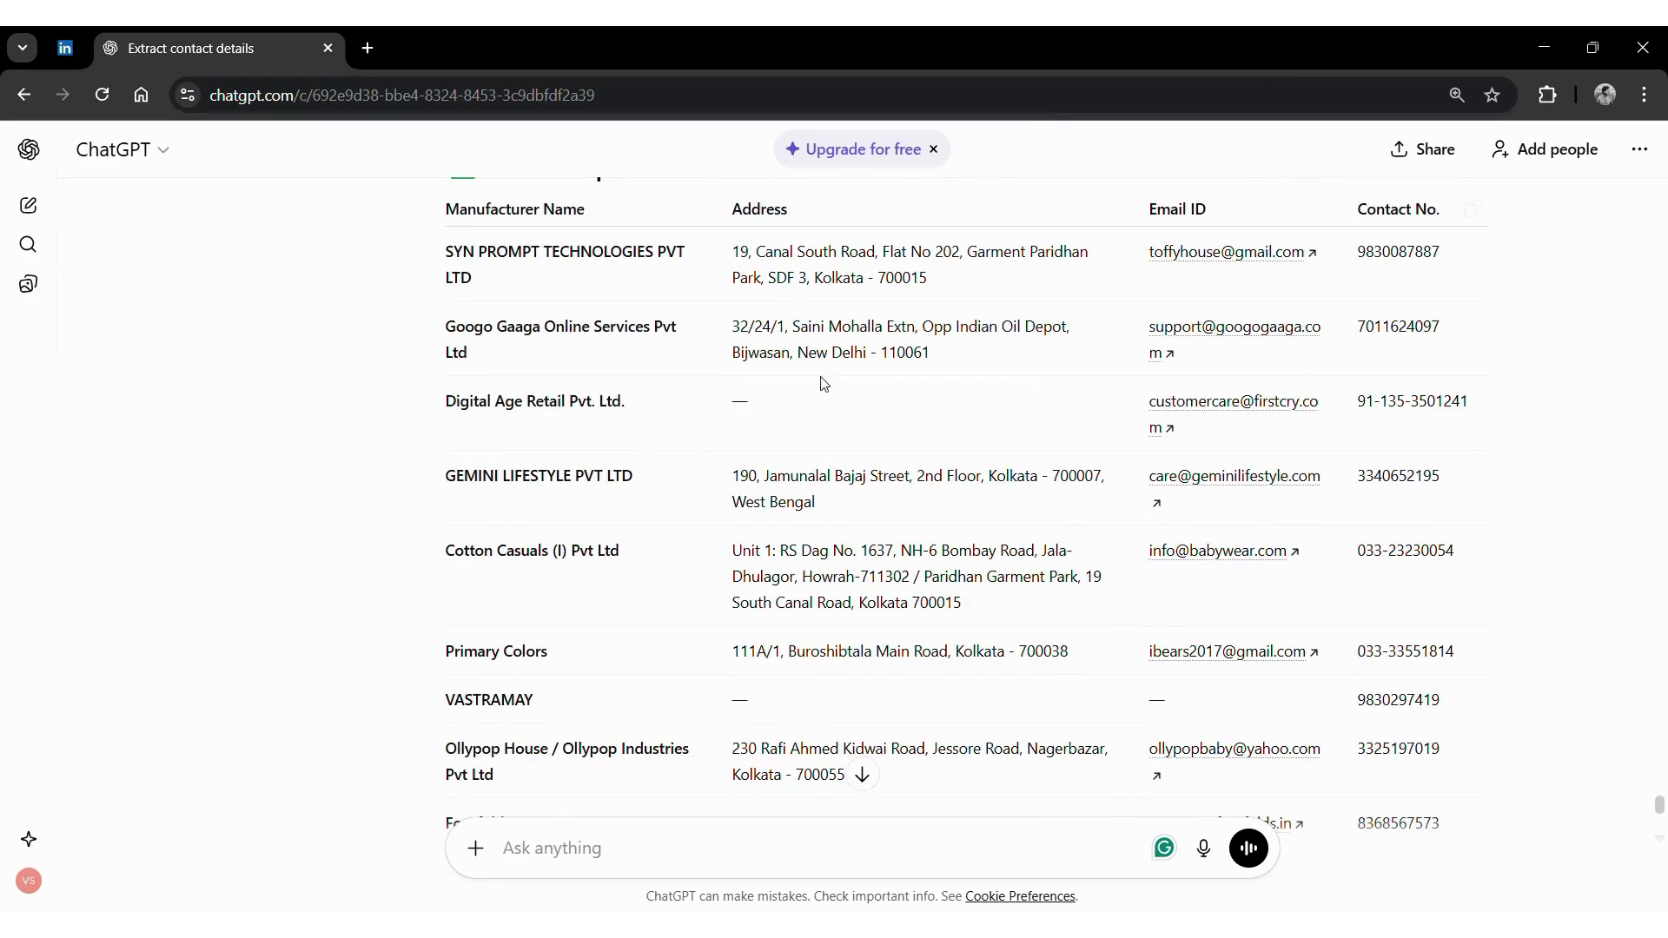
- Switch back to Google Sheets and review the manufacturer table on the Firstcry Cleaned Data sheet
{"action": "mouse_move", "coordinate": [738, 925]}
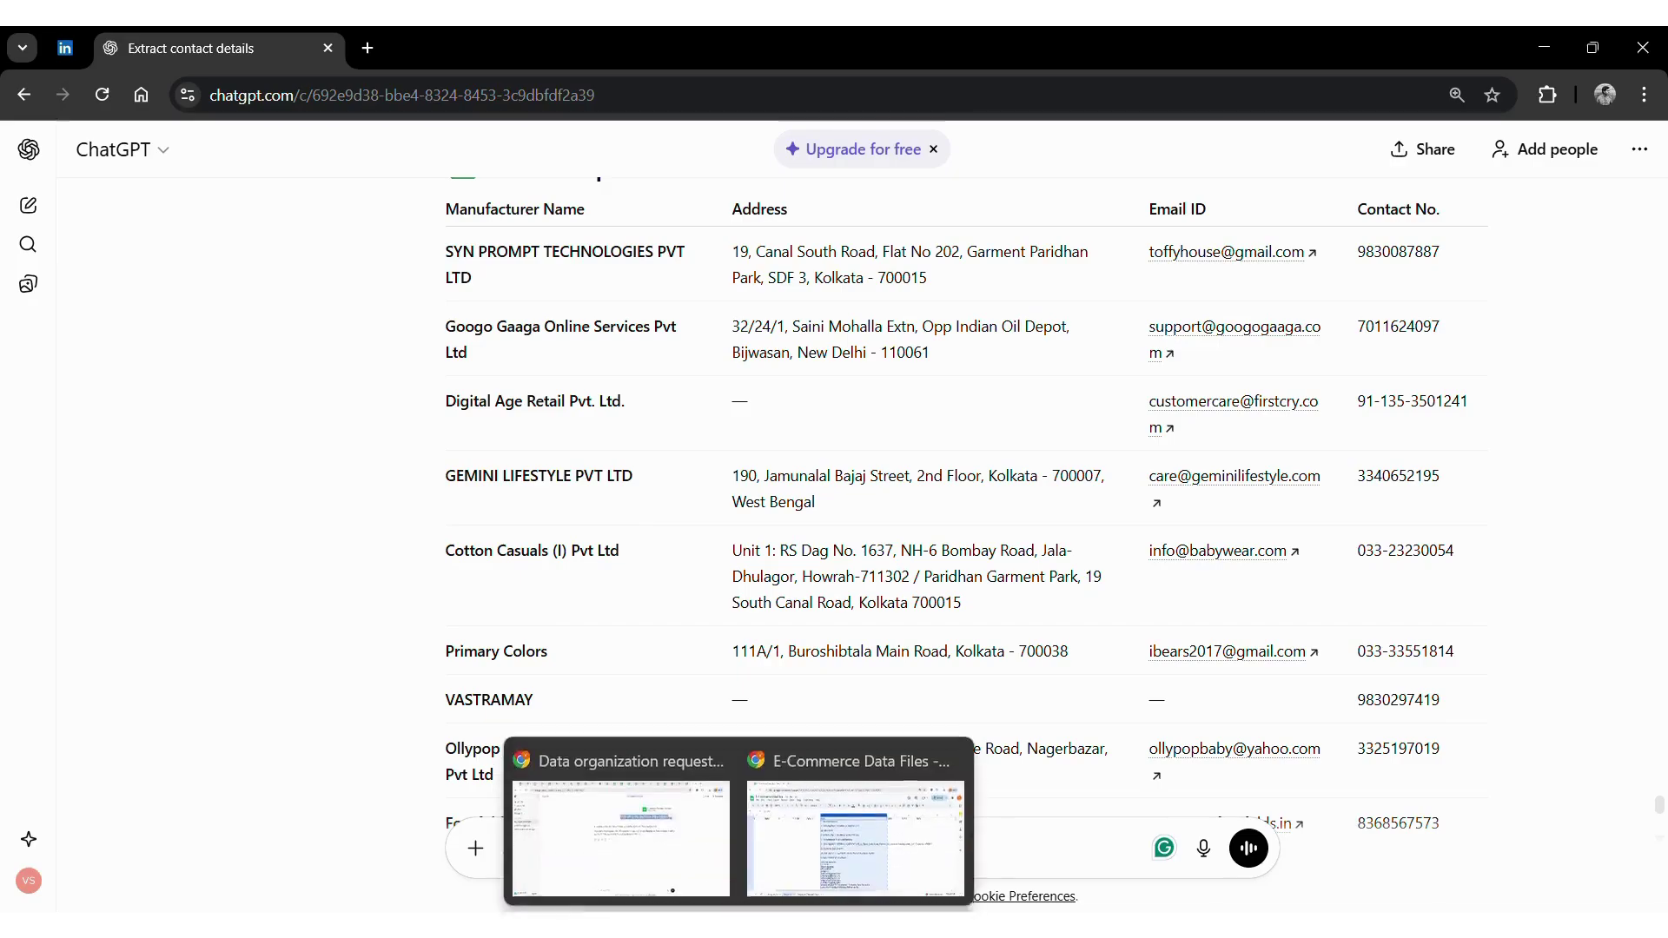
{"action": "left_click", "coordinate": [823, 827]}
{"action": "left_click", "coordinate": [547, 893]}
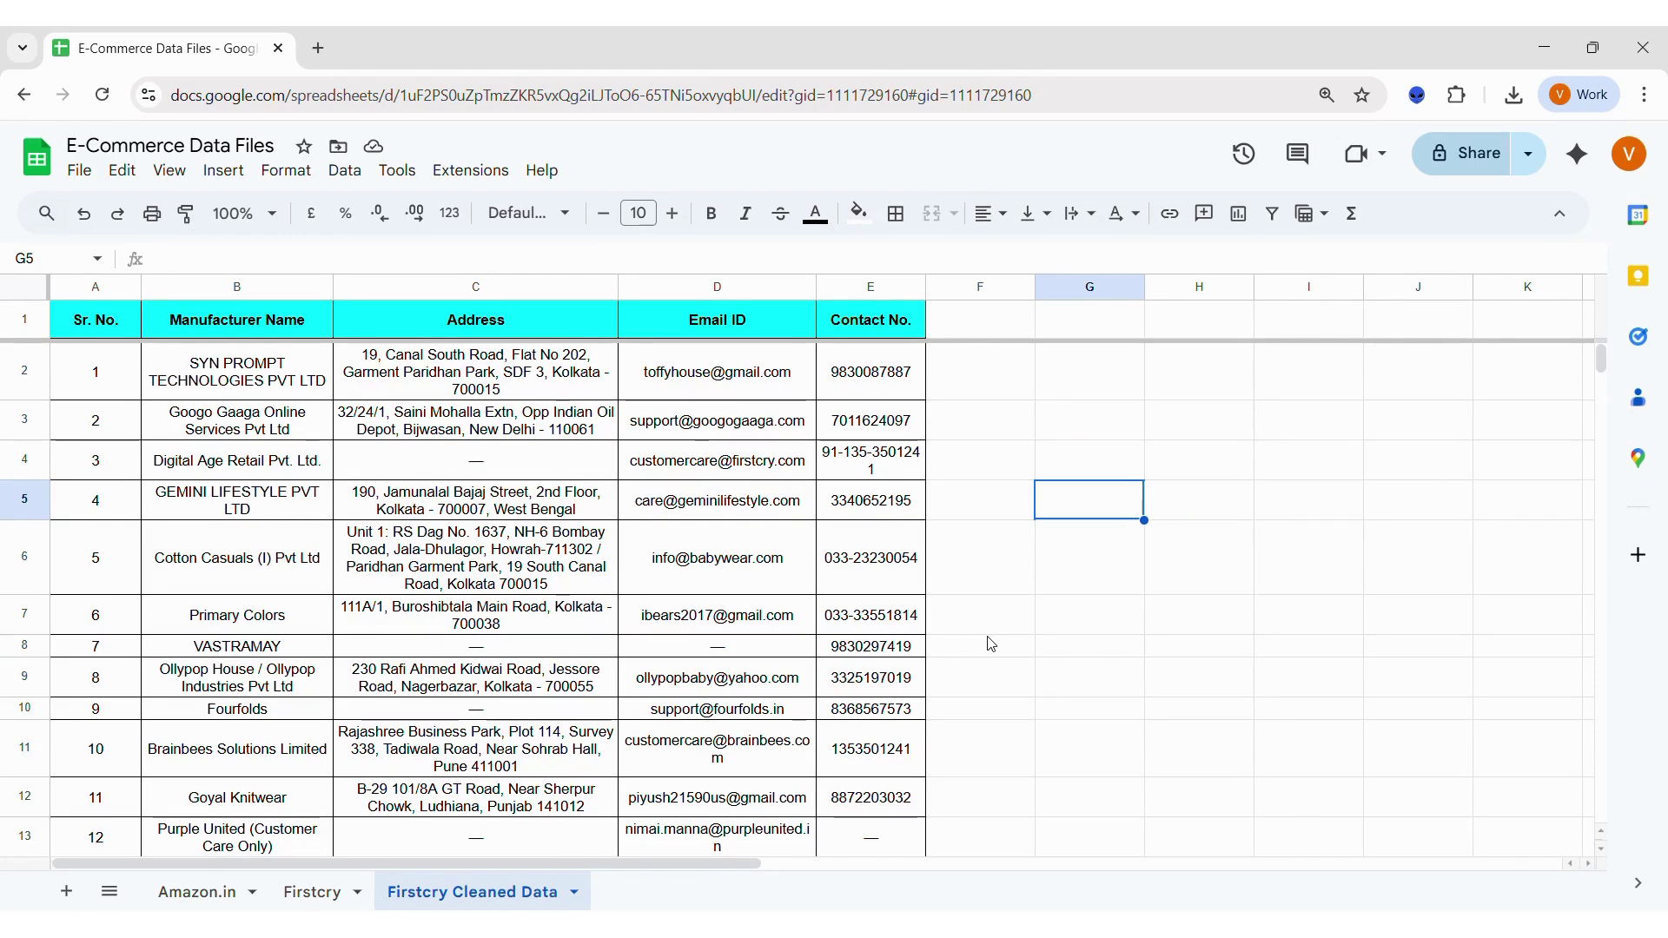
{"action": "scroll", "coordinate": [991, 644], "scroll_direction": "down", "scroll_amount": 5}
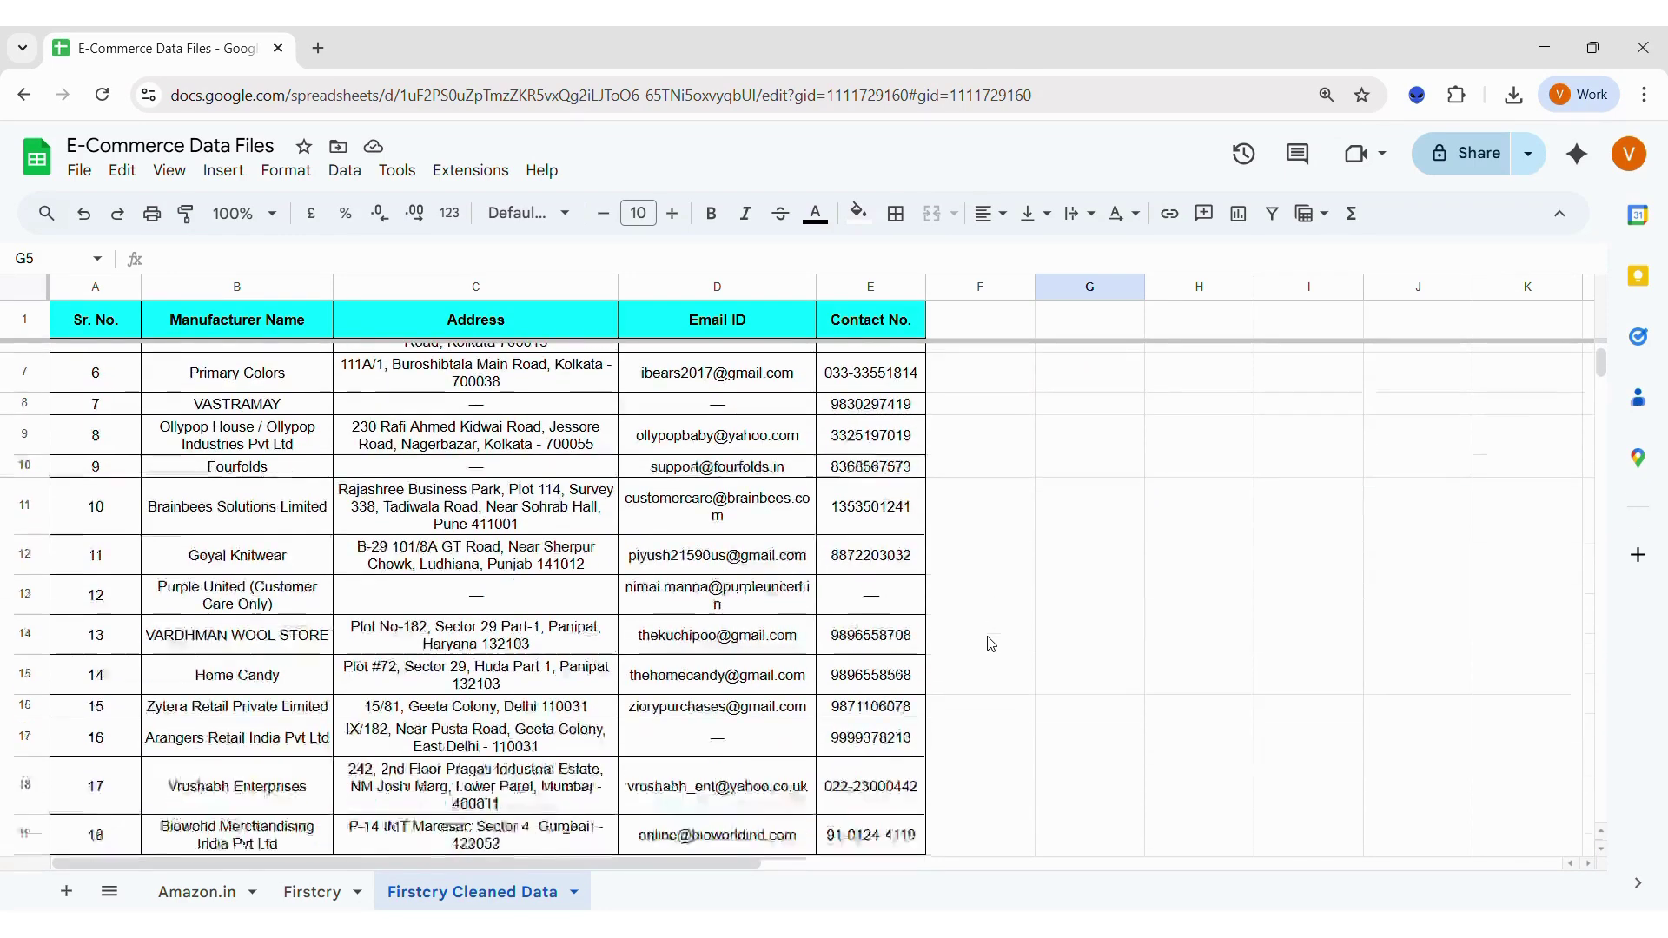
{"action": "scroll", "coordinate": [991, 645], "scroll_direction": "up", "scroll_amount": 5}
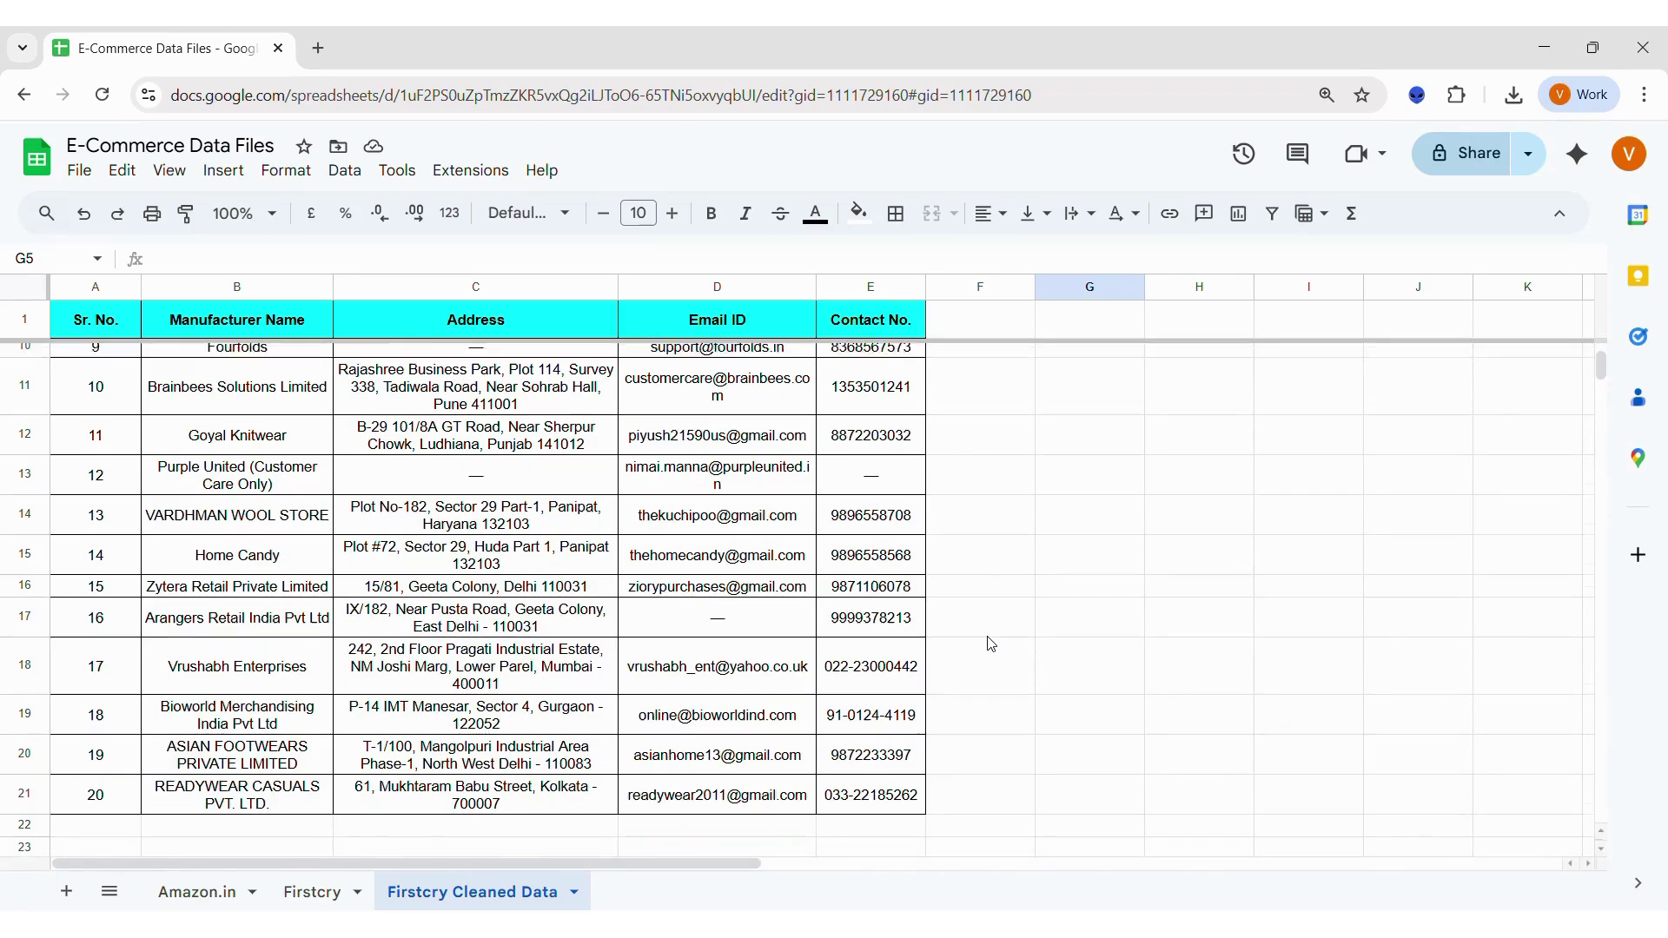